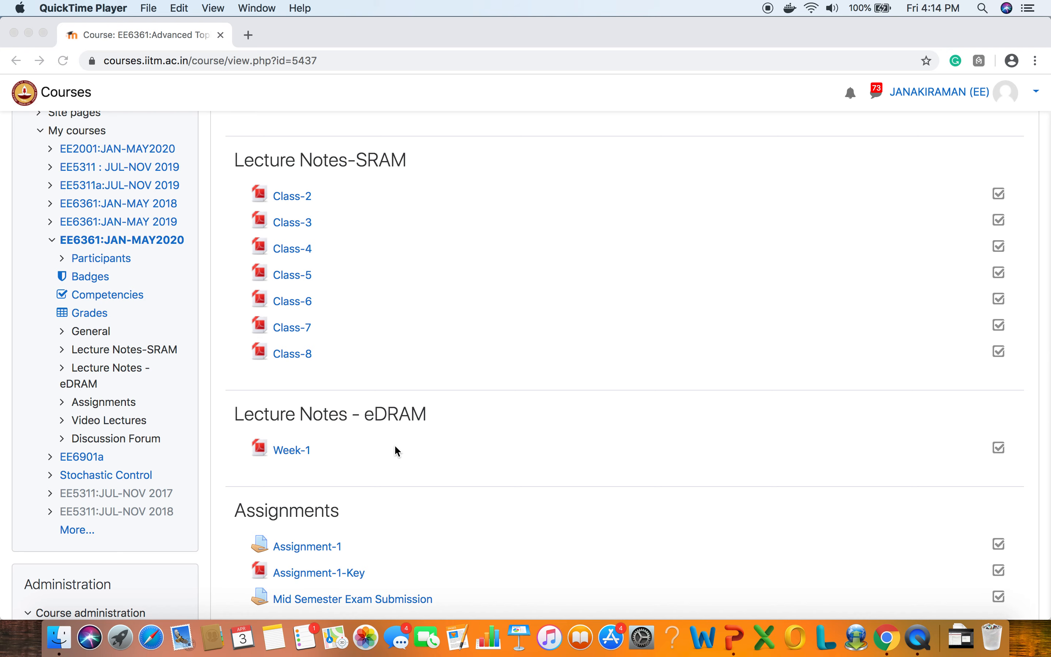
# Step: Turn editing on for the EE6361 course page
pyautogui.scroll(-10, 396, 447)
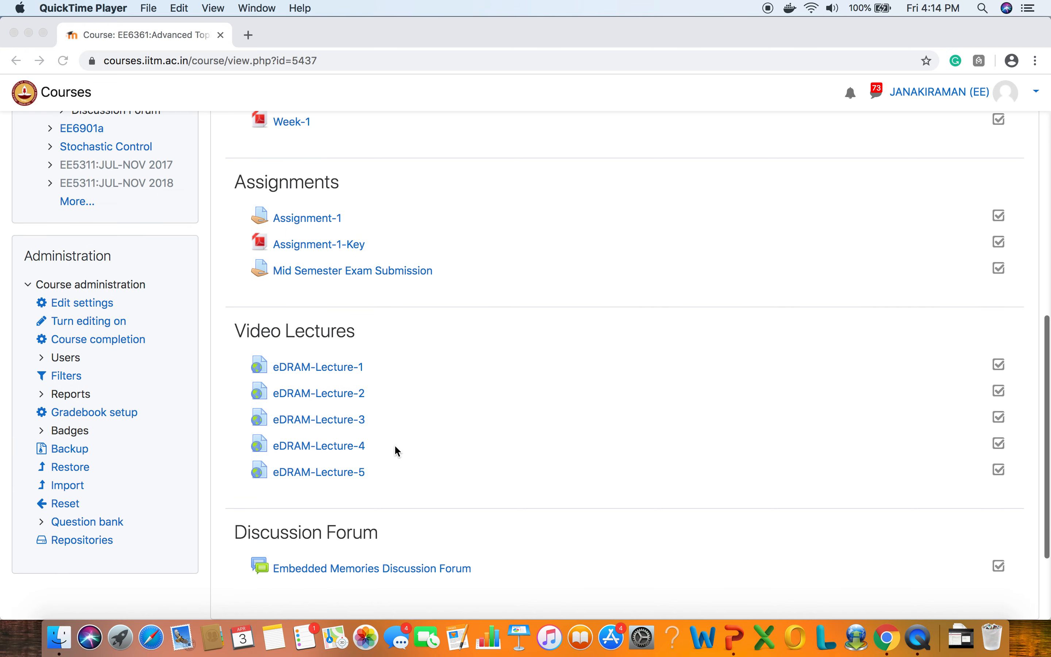
pyautogui.scroll(13, 234, 389)
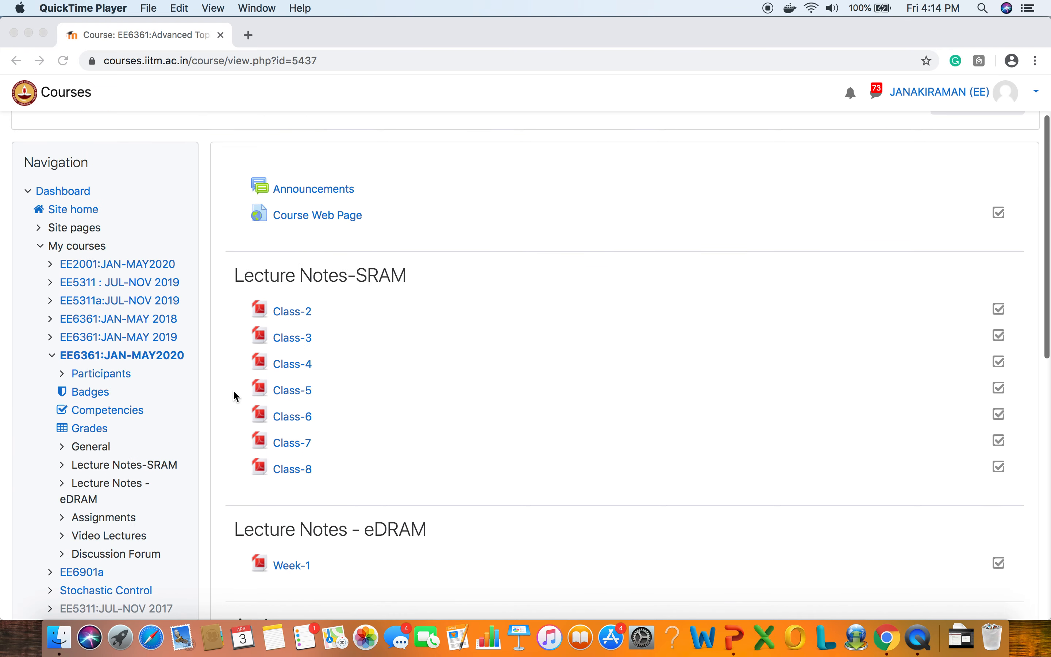
pyautogui.scroll(-5, 404, 424)
pyautogui.scroll(-12, 413, 428)
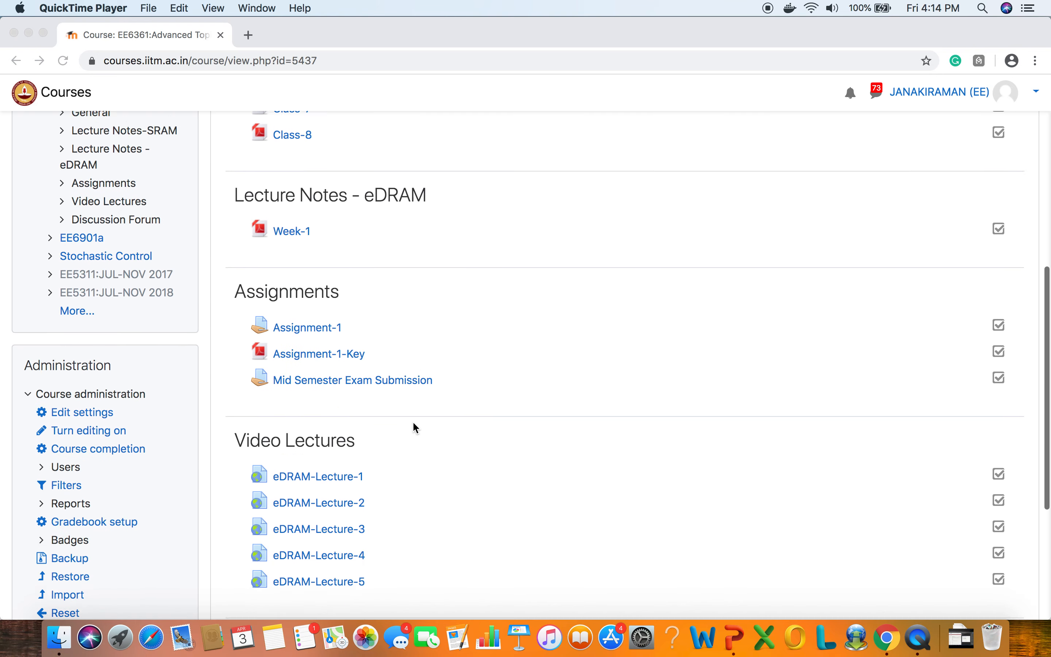
pyautogui.scroll(20, 852, 317)
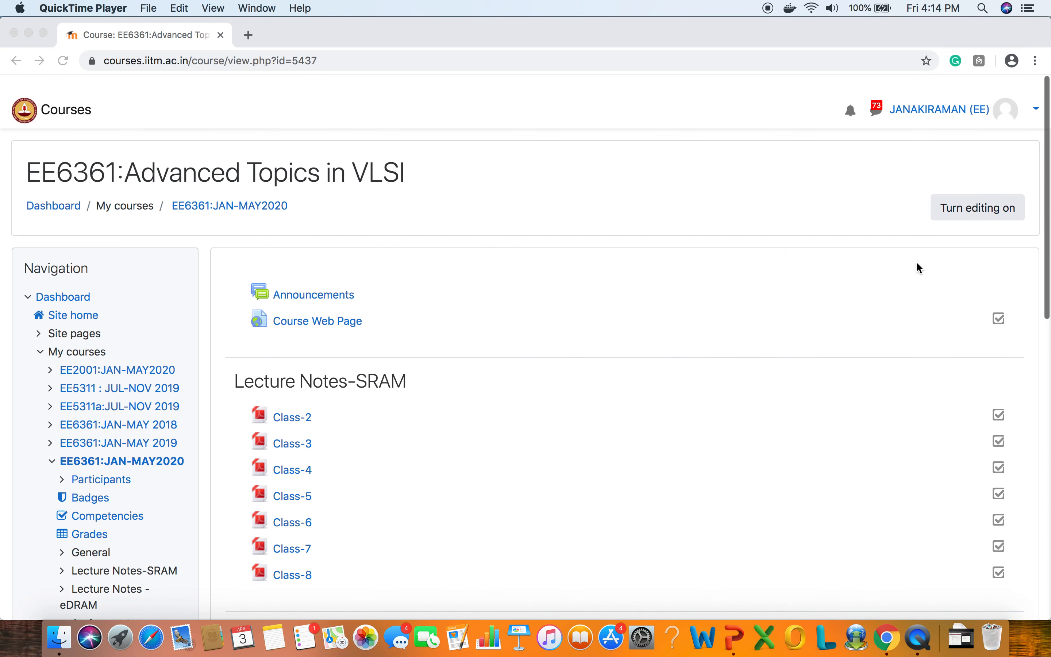
pyautogui.click(977, 188)
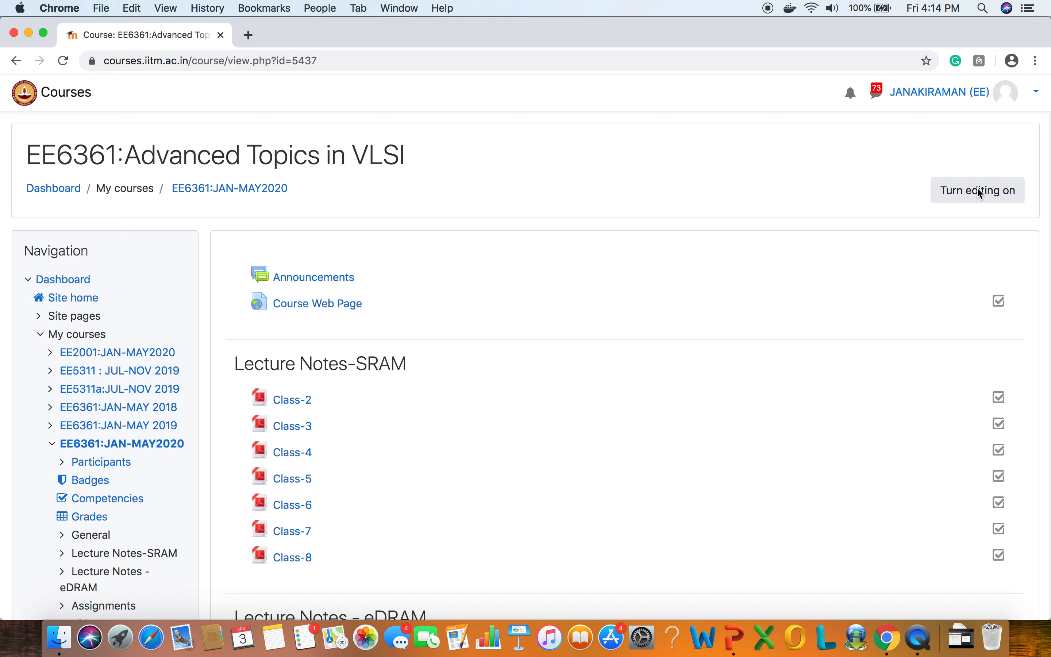
pyautogui.click(977, 188)
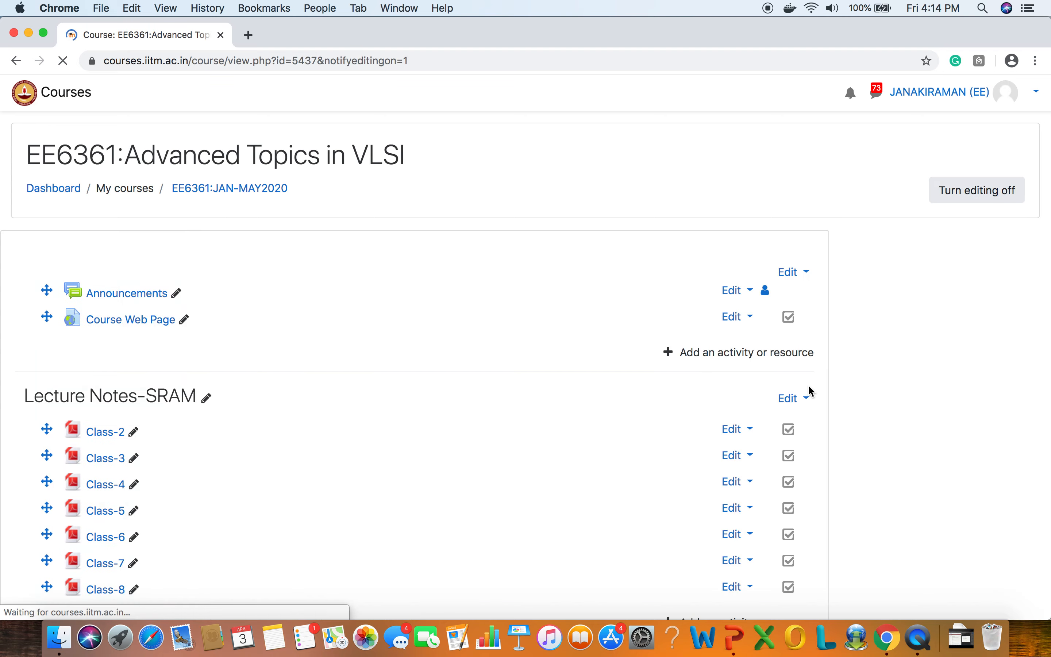
# Step: Add one new topic section at the end of the course
pyautogui.scroll(-10, 659, 491)
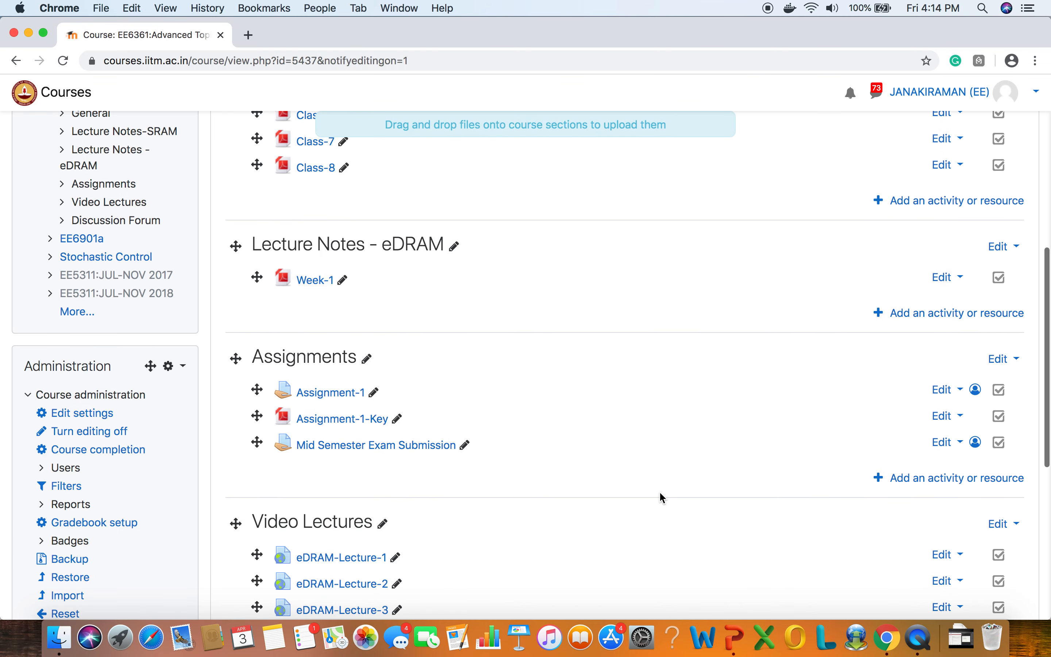
pyautogui.scroll(-5, 660, 492)
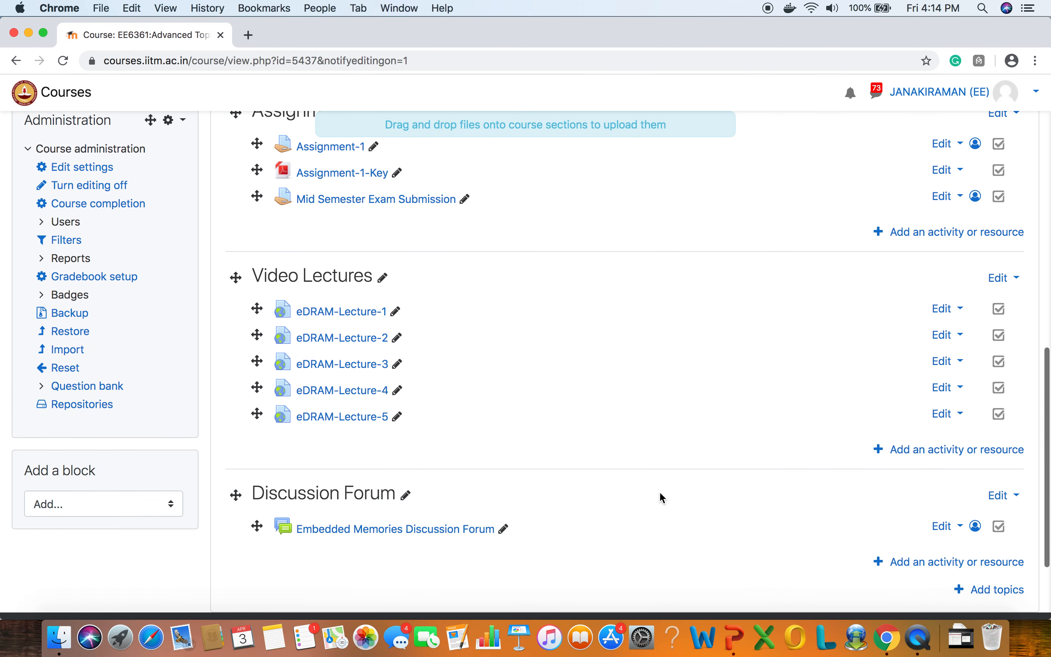
pyautogui.click(1001, 590)
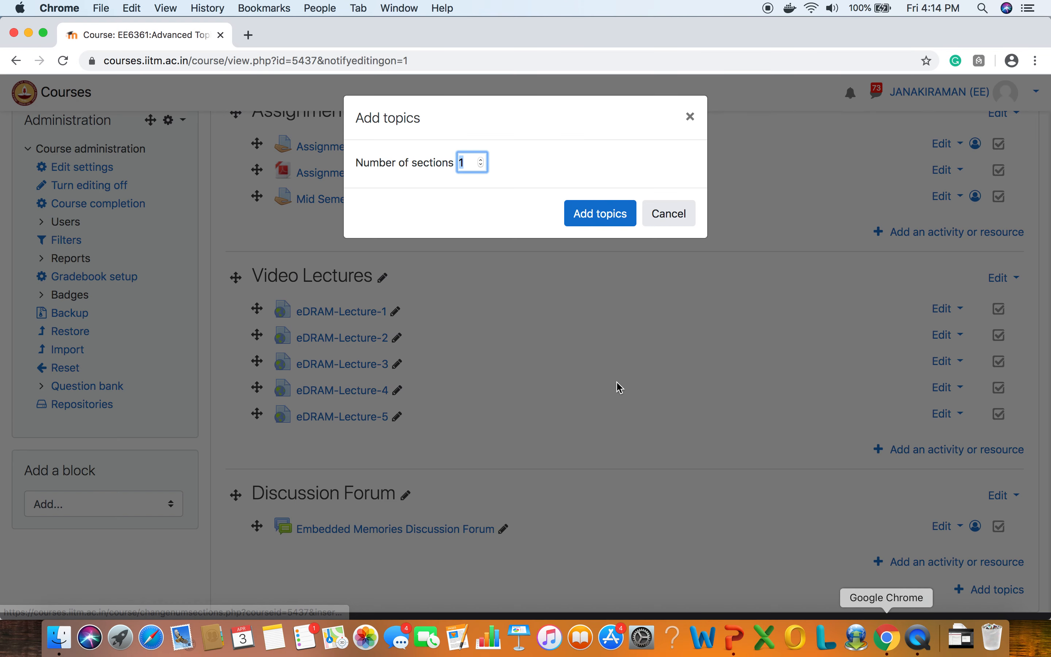
pyautogui.click(583, 209)
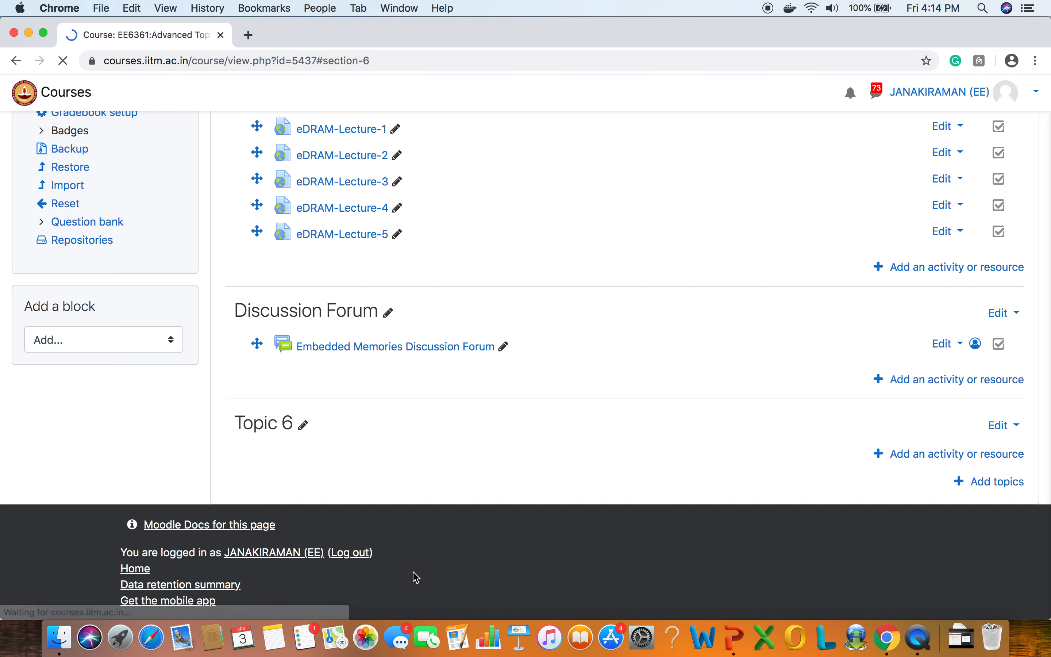
# Step: Rename the new topic section as Quiz
pyautogui.click(320, 409)
pyautogui.write('Q')
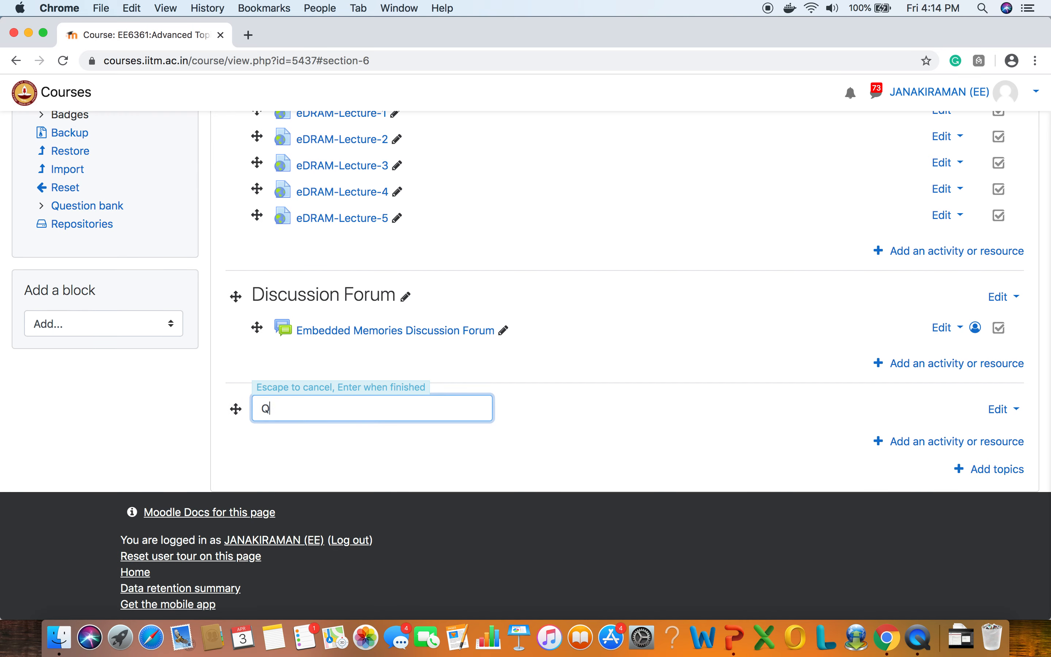
pyautogui.write('uiz')
pyautogui.press('Return')
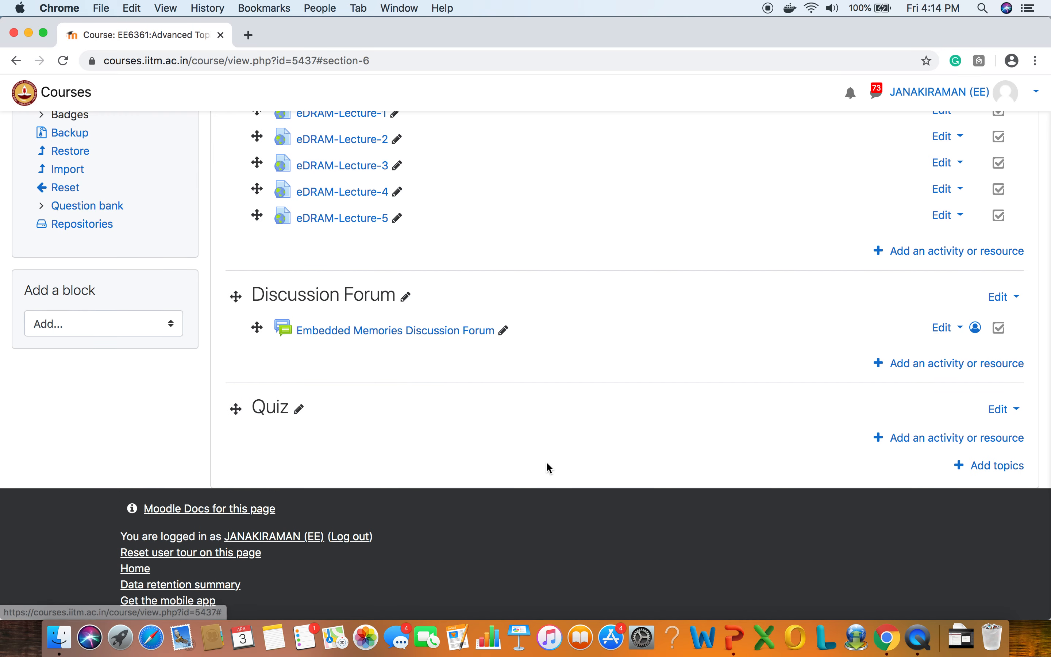
# Step: Add a Quiz activity to the Quiz section
pyautogui.click(945, 439)
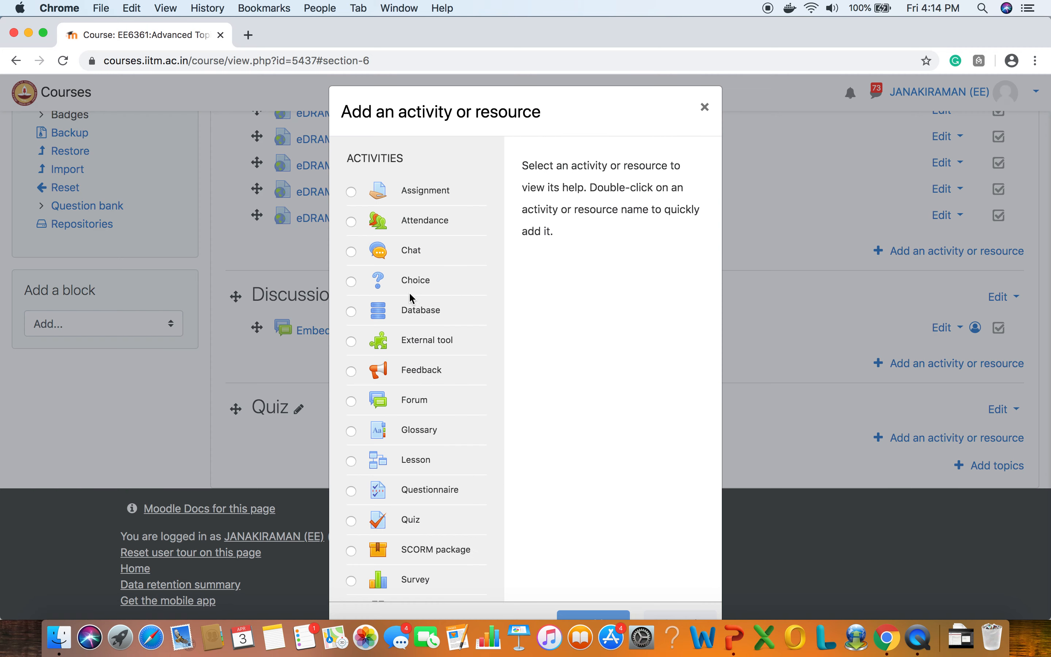
pyautogui.click(352, 521)
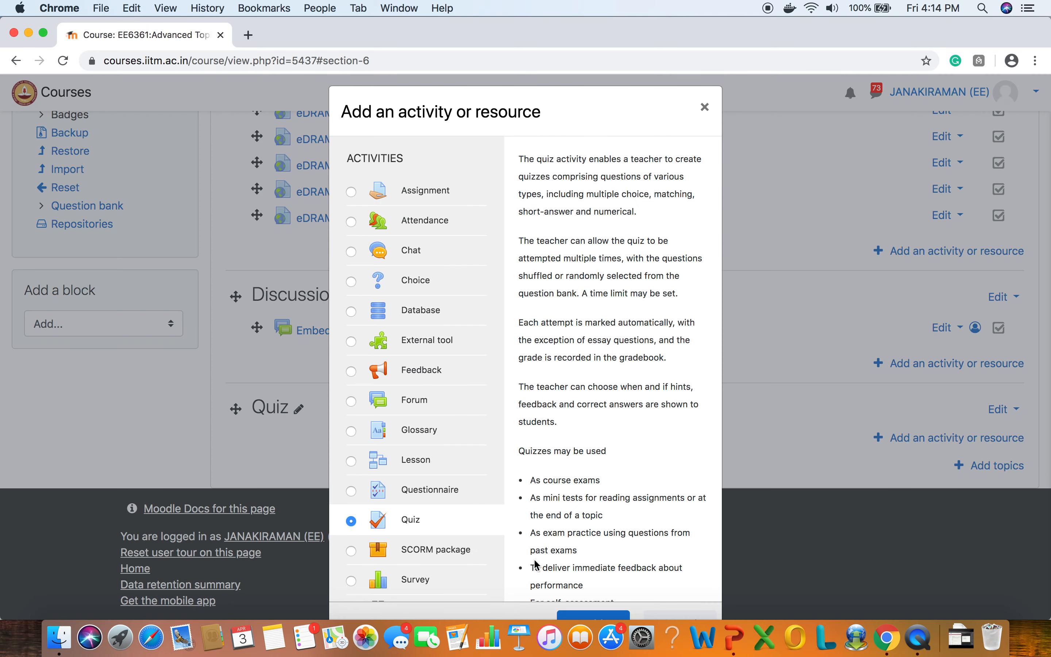
pyautogui.click(604, 617)
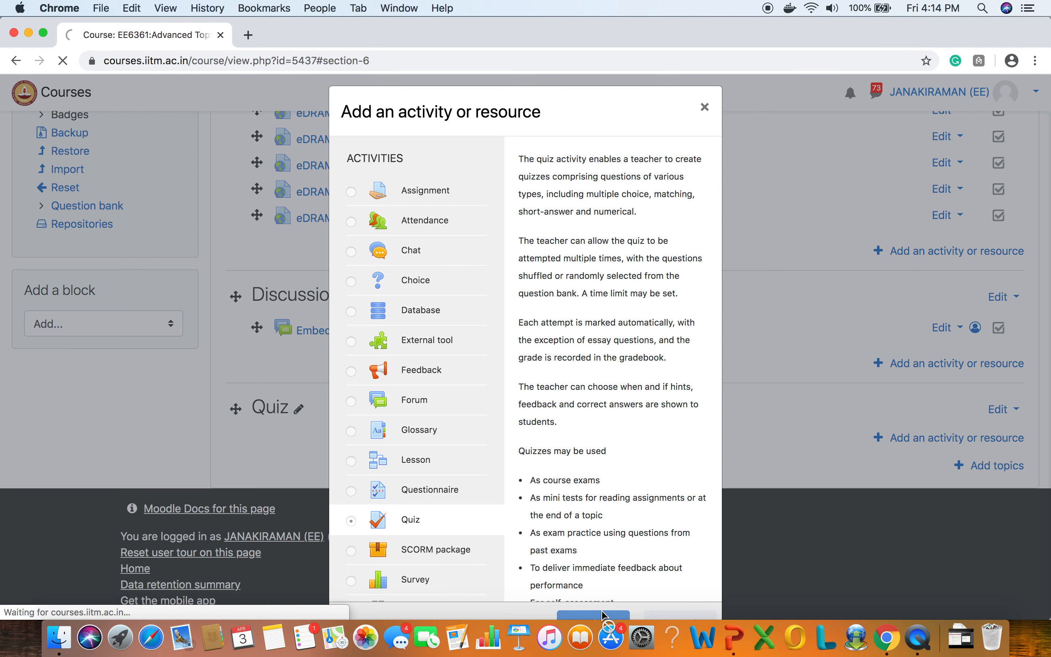
# Step: Name the new quiz Quiz-1
pyautogui.scroll(-5, 539, 440)
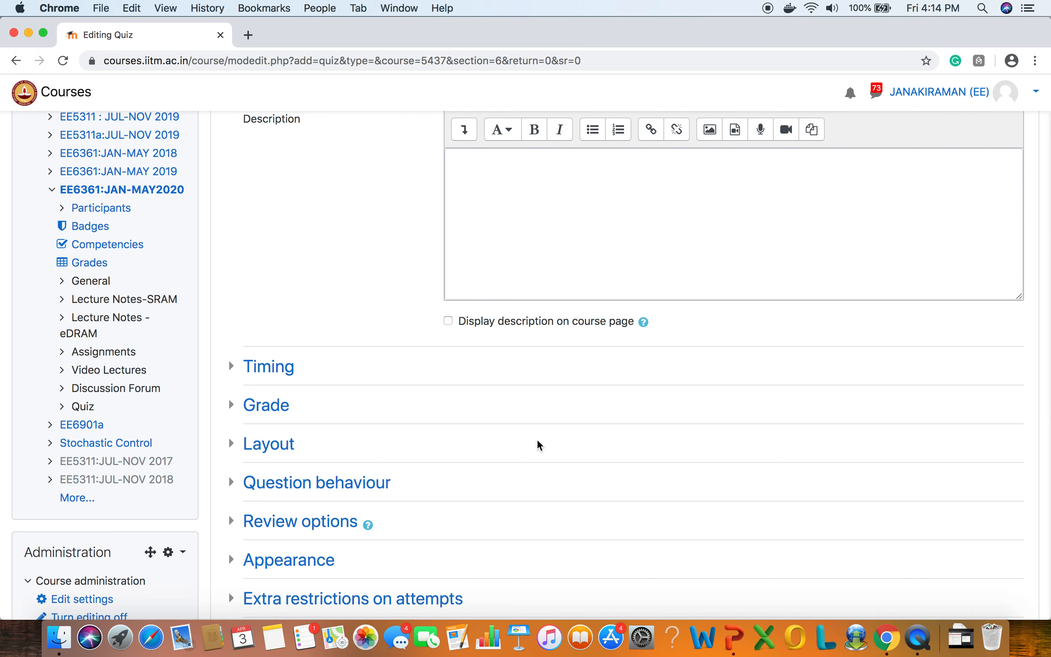
pyautogui.scroll(6, 537, 438)
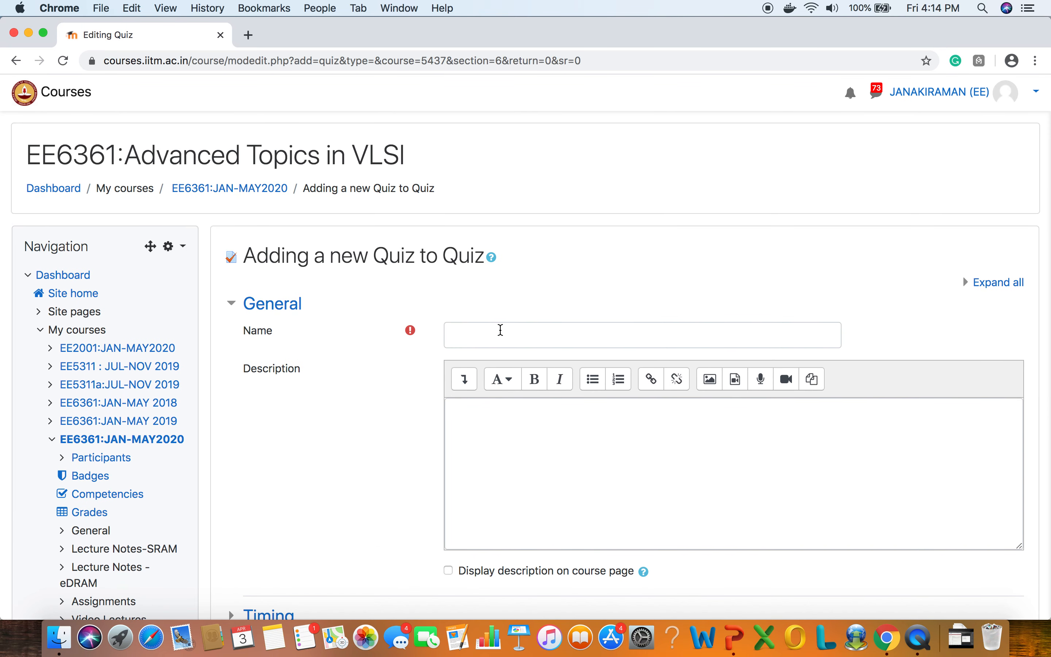
pyautogui.click(501, 331)
pyautogui.write('Quiz-1')
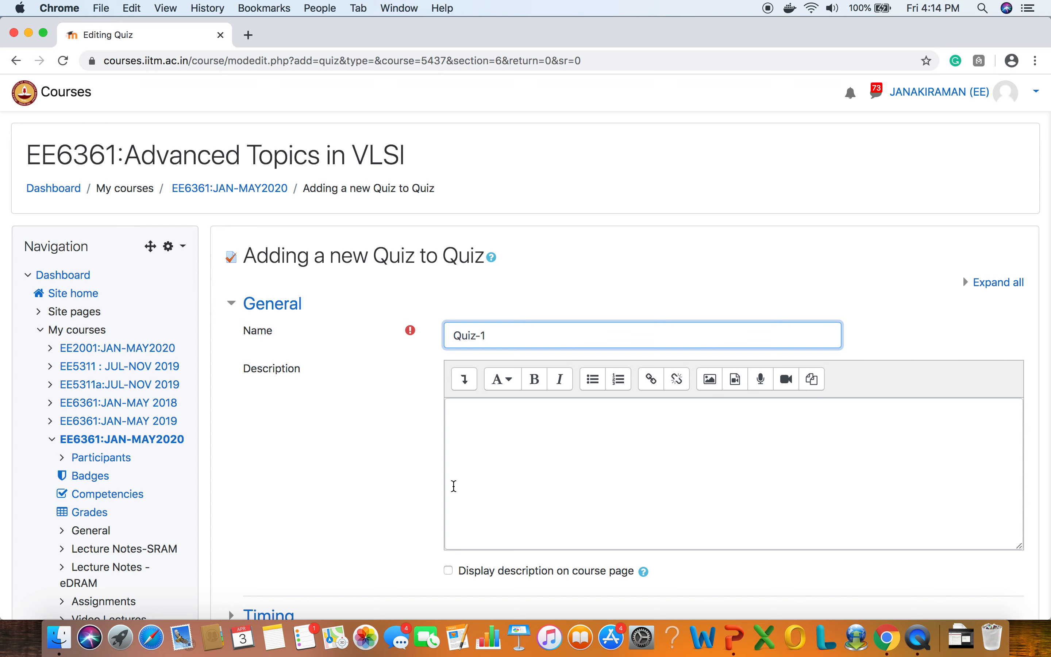
# Step: Enter the quiz description as Test quiz
pyautogui.click(517, 440)
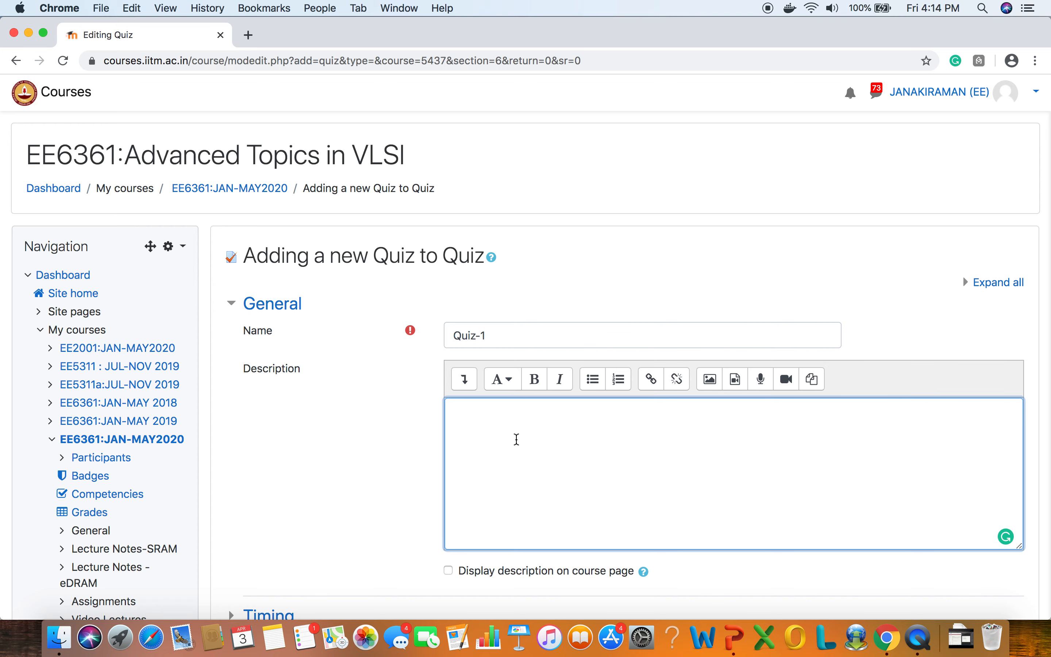
pyautogui.write('Test quiz')
# Step: Enable the quiz opening time and set it to 4 April 2020 at 14:00
pyautogui.scroll(-8, 434, 446)
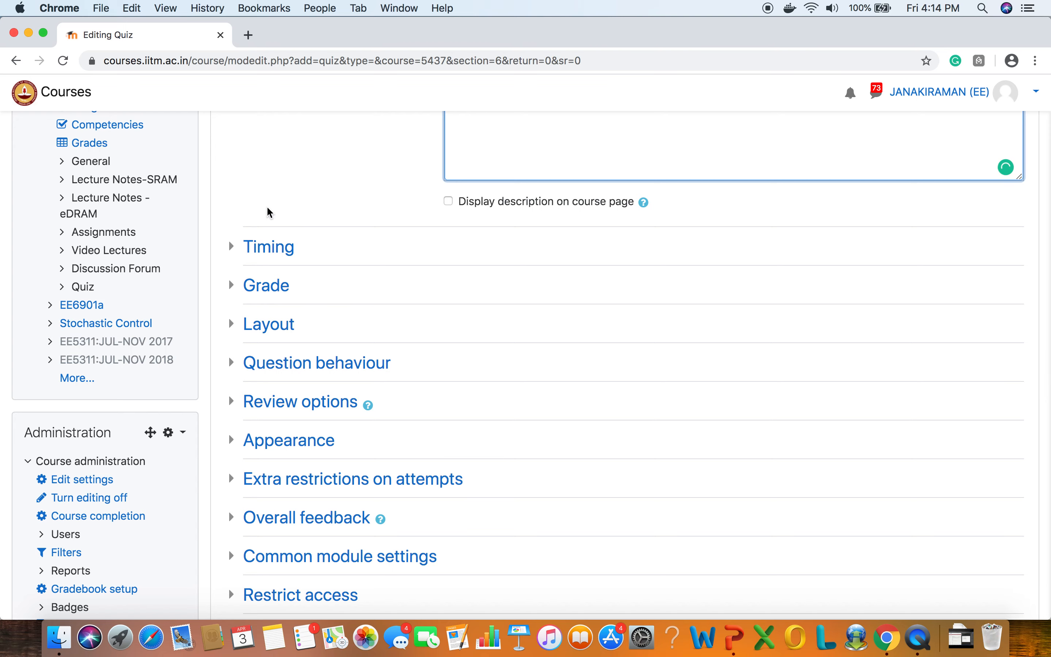
pyautogui.click(233, 248)
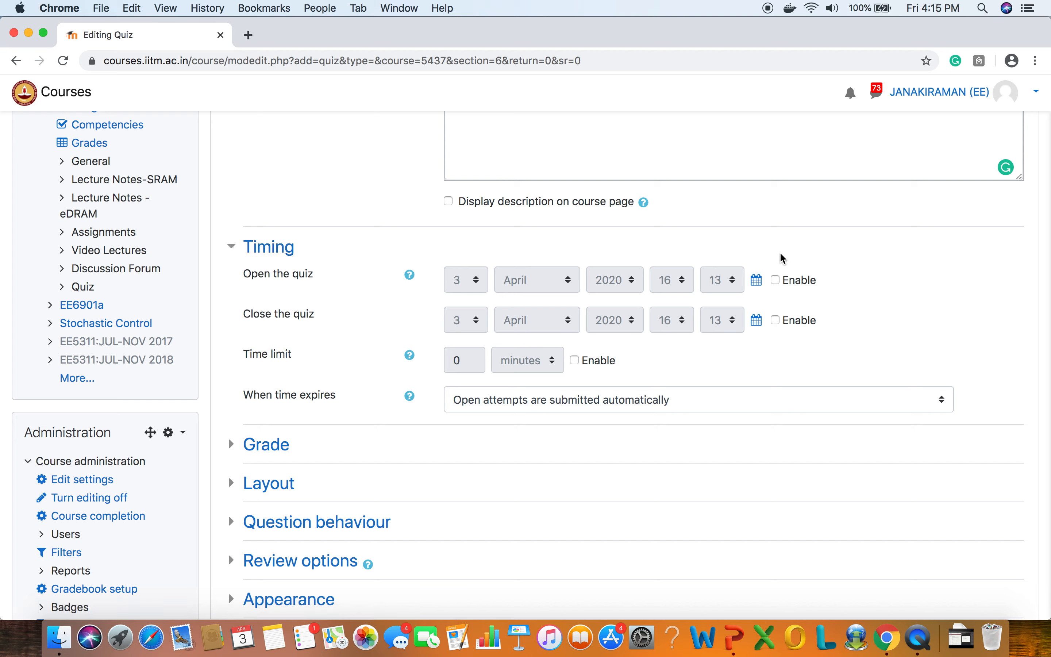
pyautogui.click(776, 280)
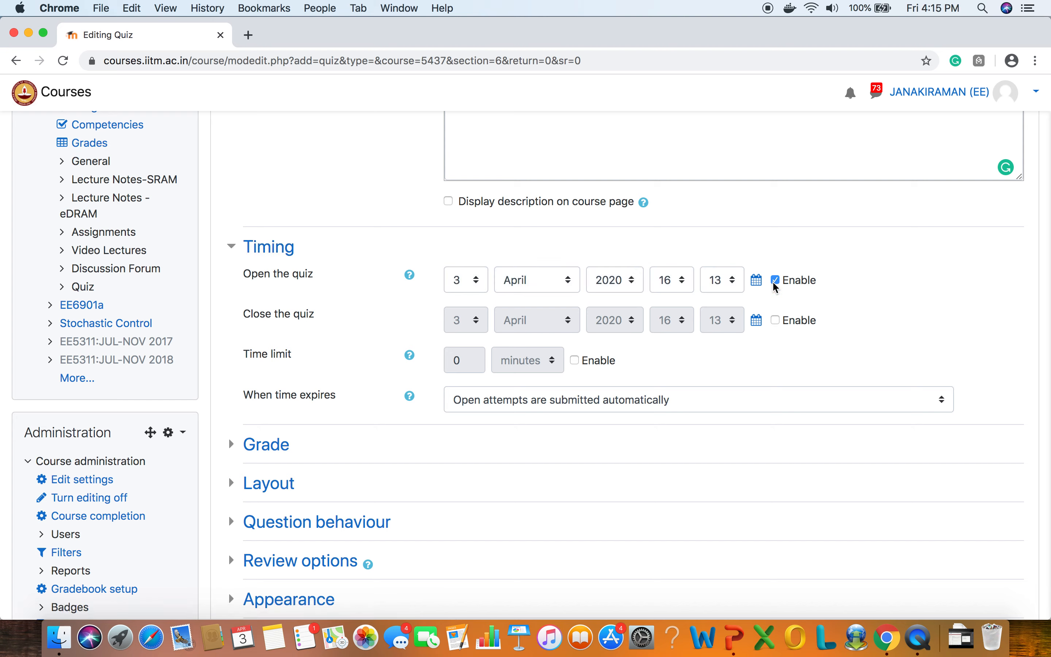
pyautogui.click(482, 283)
pyautogui.click(467, 298)
pyautogui.click(671, 282)
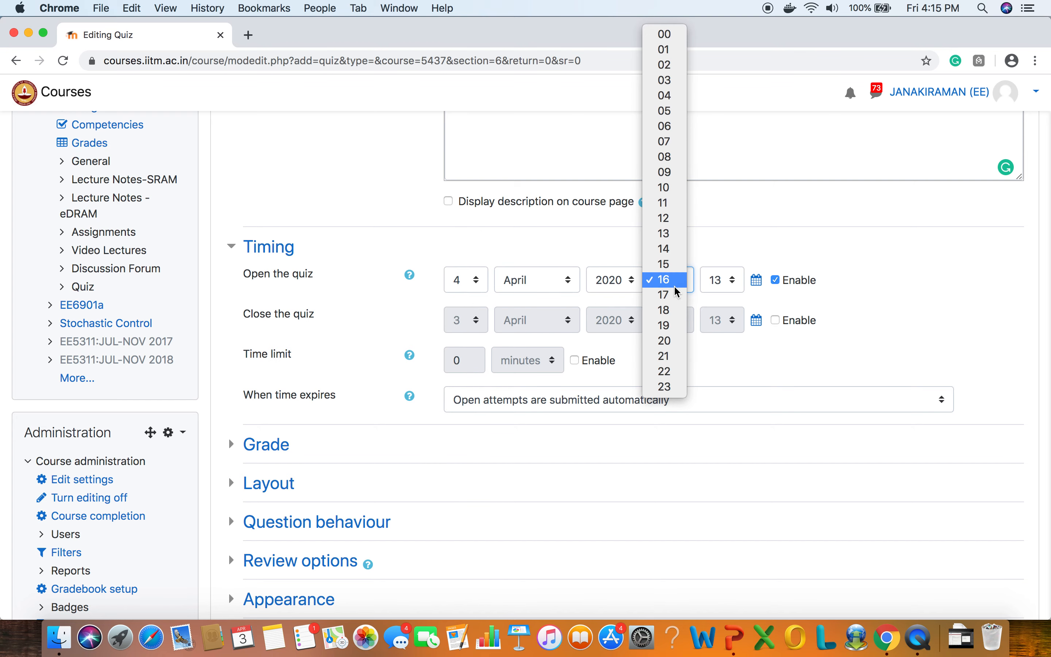
pyautogui.click(671, 250)
pyautogui.click(722, 280)
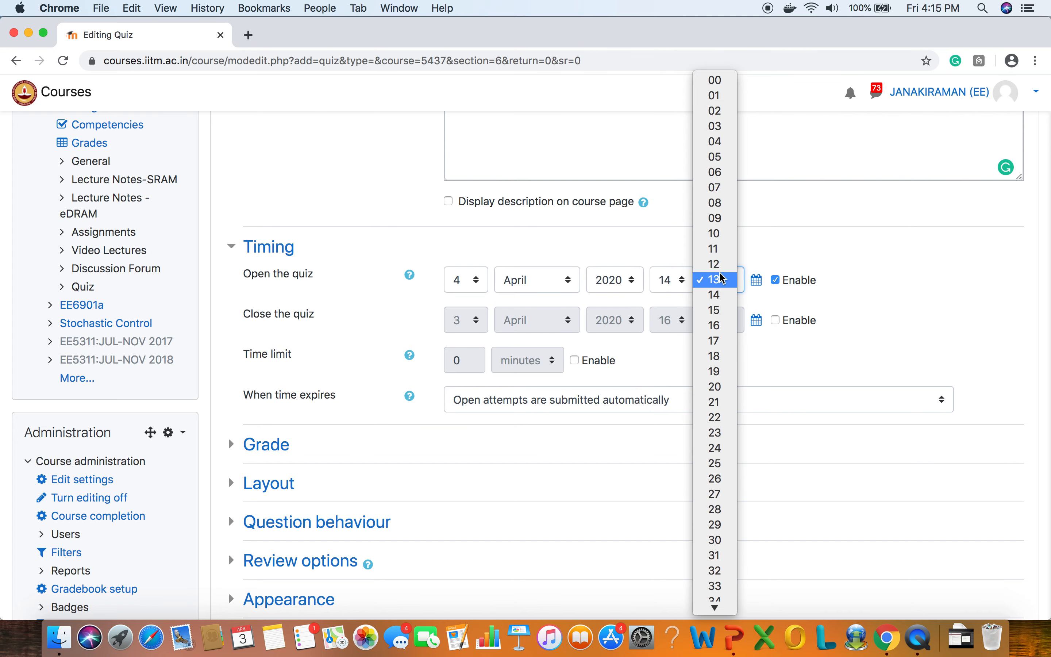
pyautogui.click(731, 82)
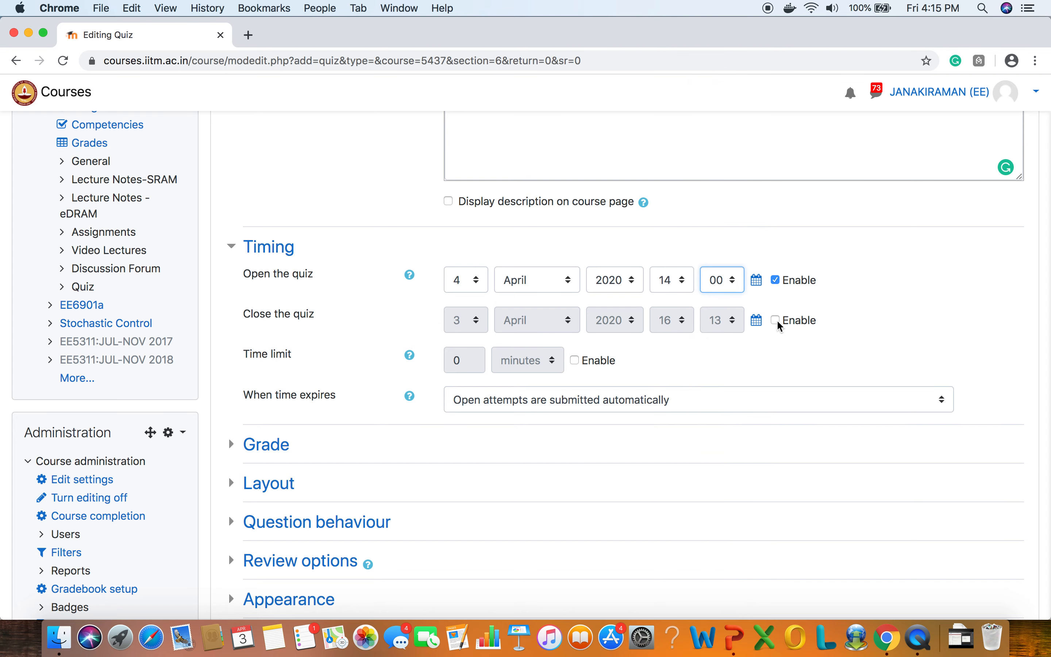
# Step: Enable a time limit for the quiz and set it to 60 minutes
pyautogui.click(575, 360)
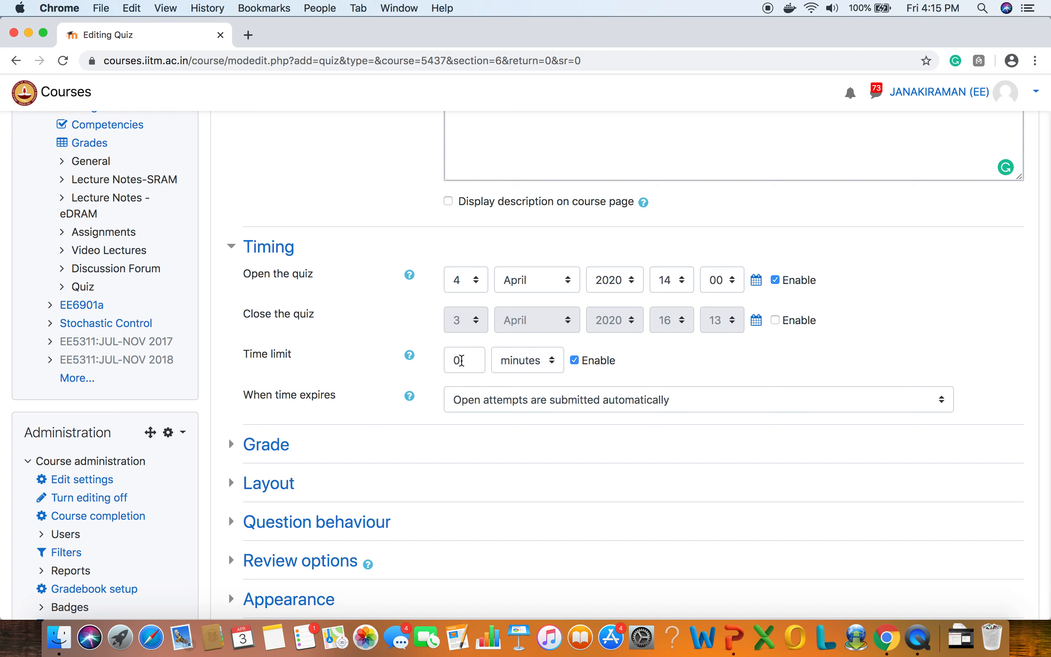
pyautogui.click(462, 361)
pyautogui.press('BackSpace')
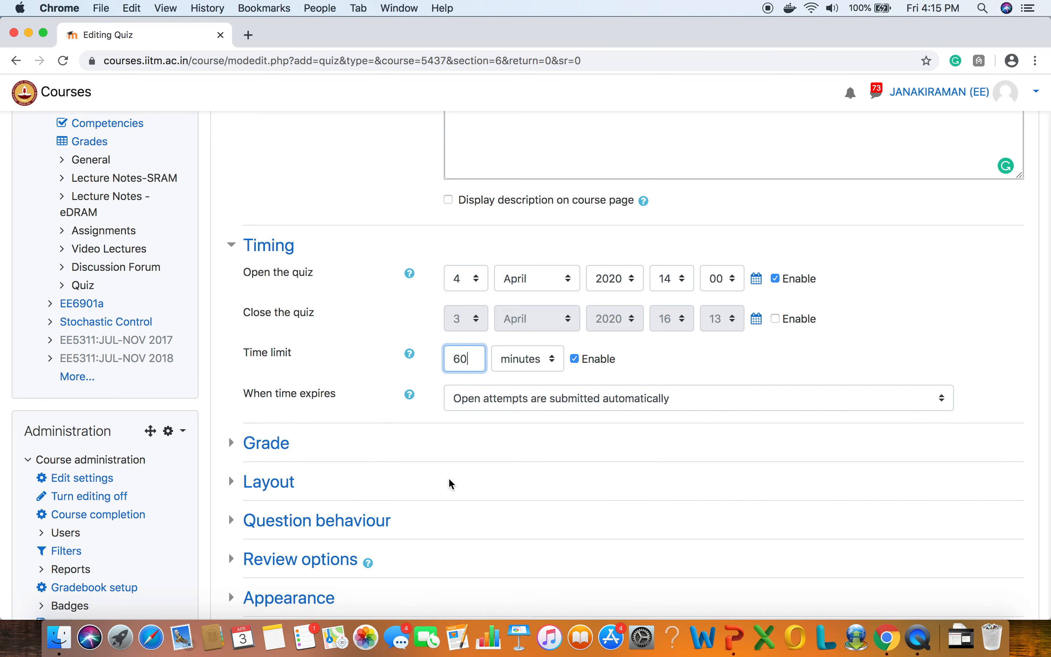
# Step: Expand the Grade and Layout settings and review the new page options
pyautogui.scroll(-3, 448, 483)
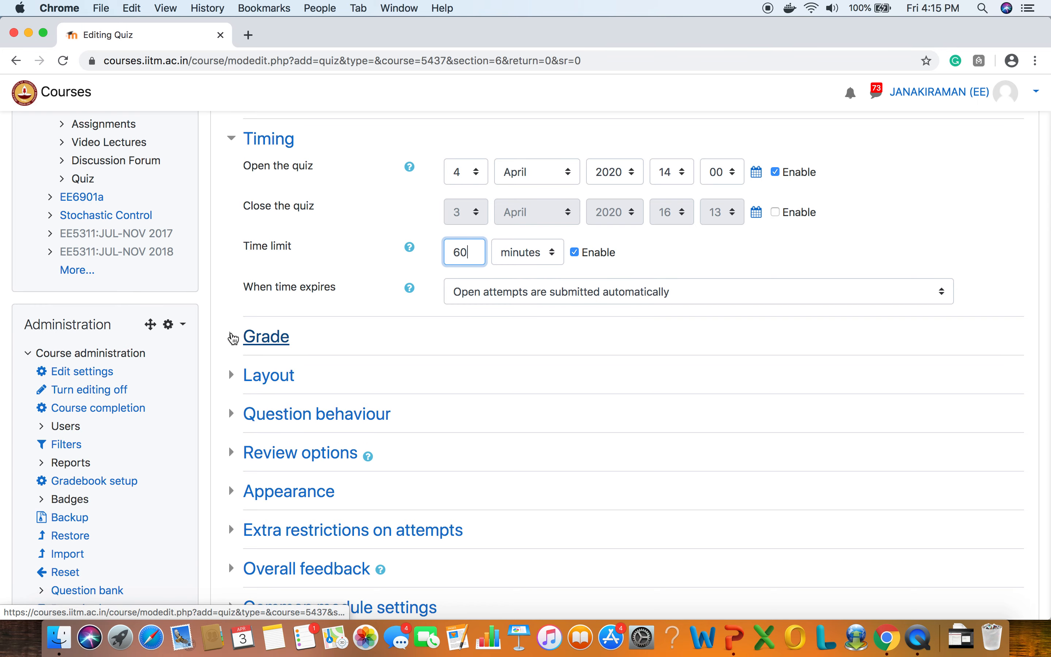
pyautogui.click(233, 338)
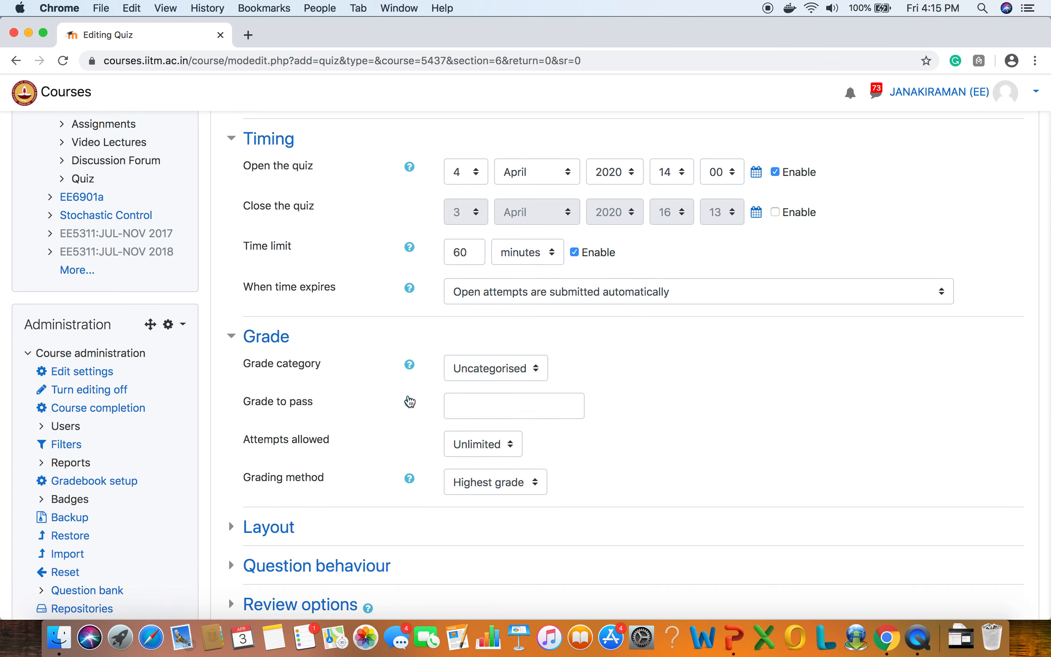
pyautogui.scroll(-5, 410, 401)
pyautogui.click(269, 330)
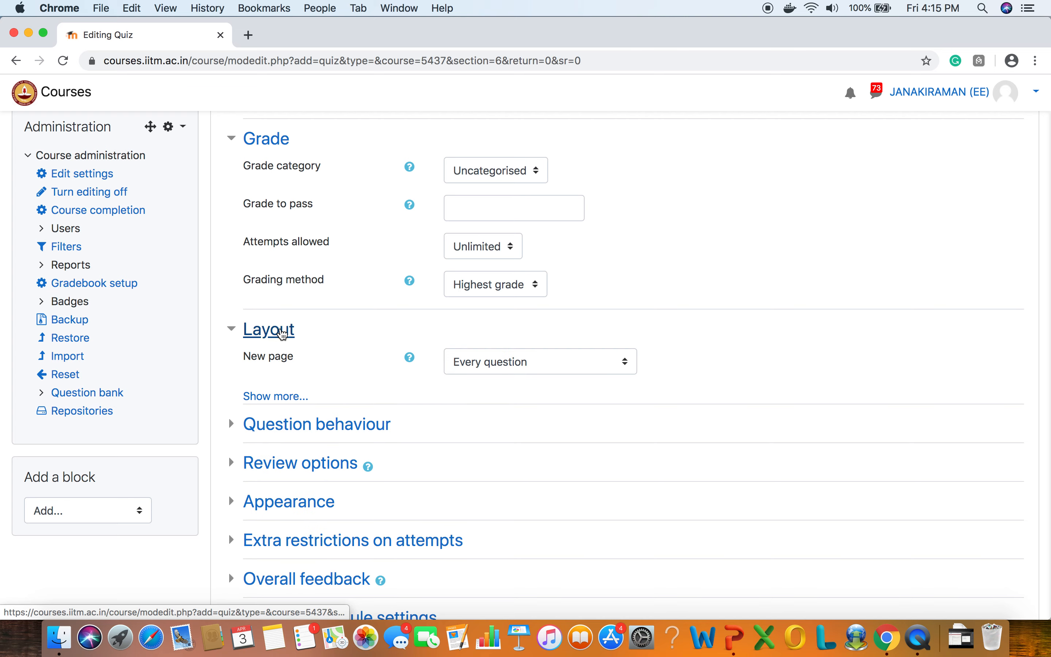
pyautogui.click(523, 363)
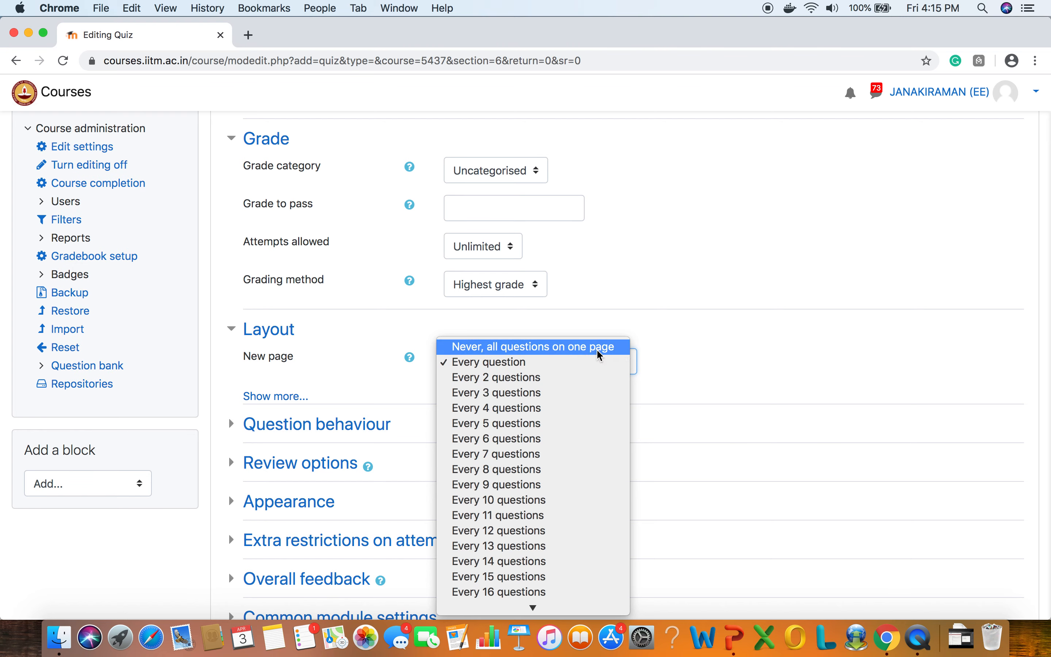
pyautogui.click(742, 339)
# Step: Clear The attempt and Marks review options for immediately after the attempt and later while the quiz is open
pyautogui.scroll(-2, 743, 337)
pyautogui.click(317, 320)
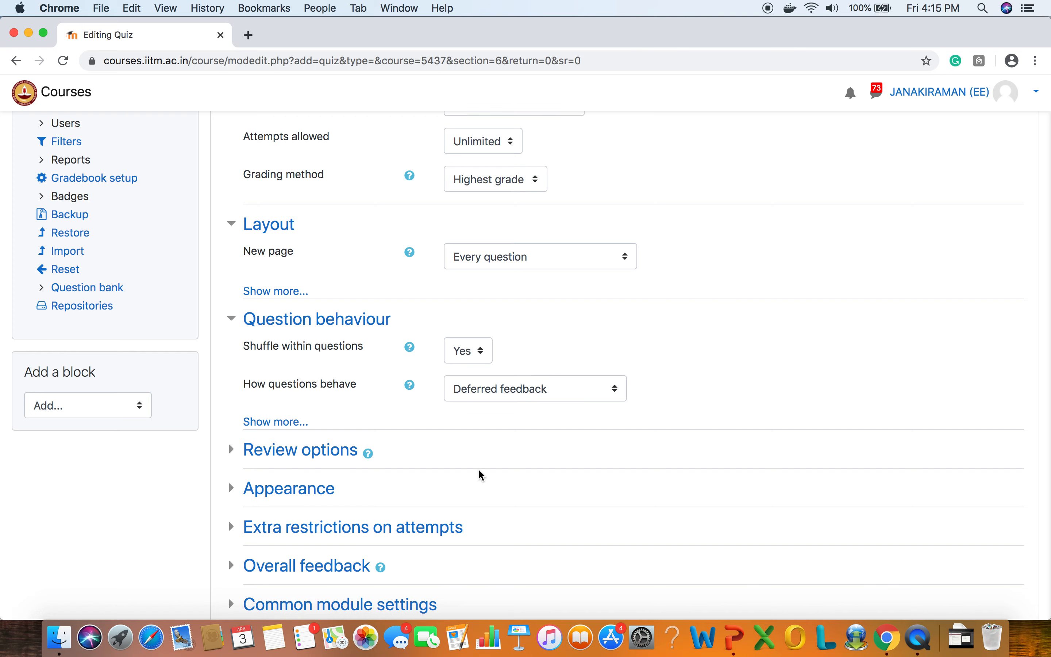
pyautogui.scroll(-4, 479, 472)
pyautogui.click(236, 287)
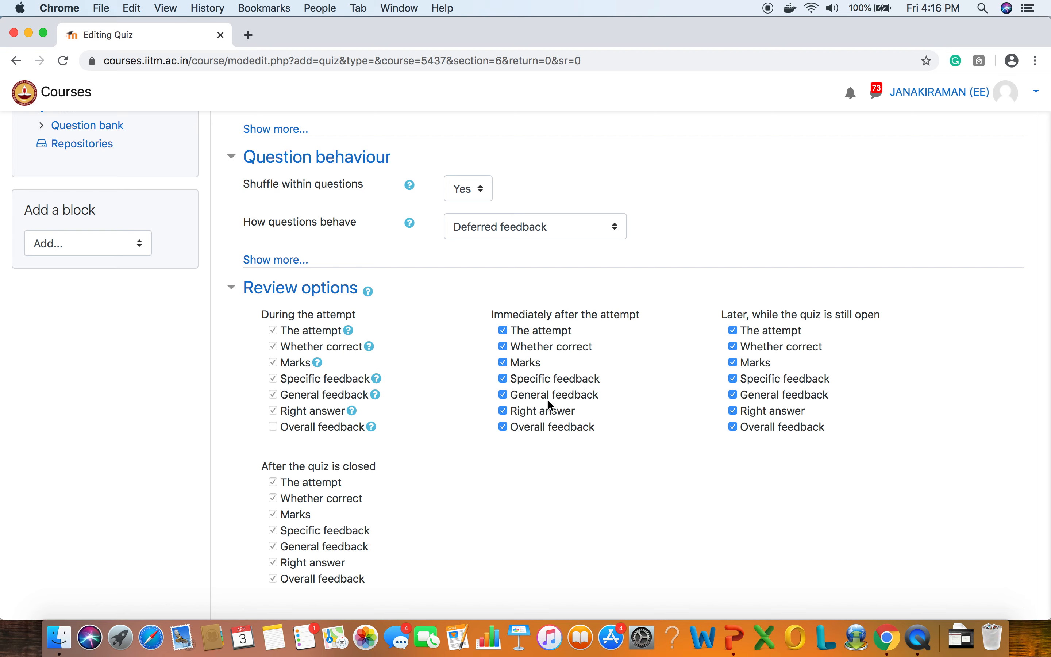
pyautogui.click(504, 332)
pyautogui.click(504, 363)
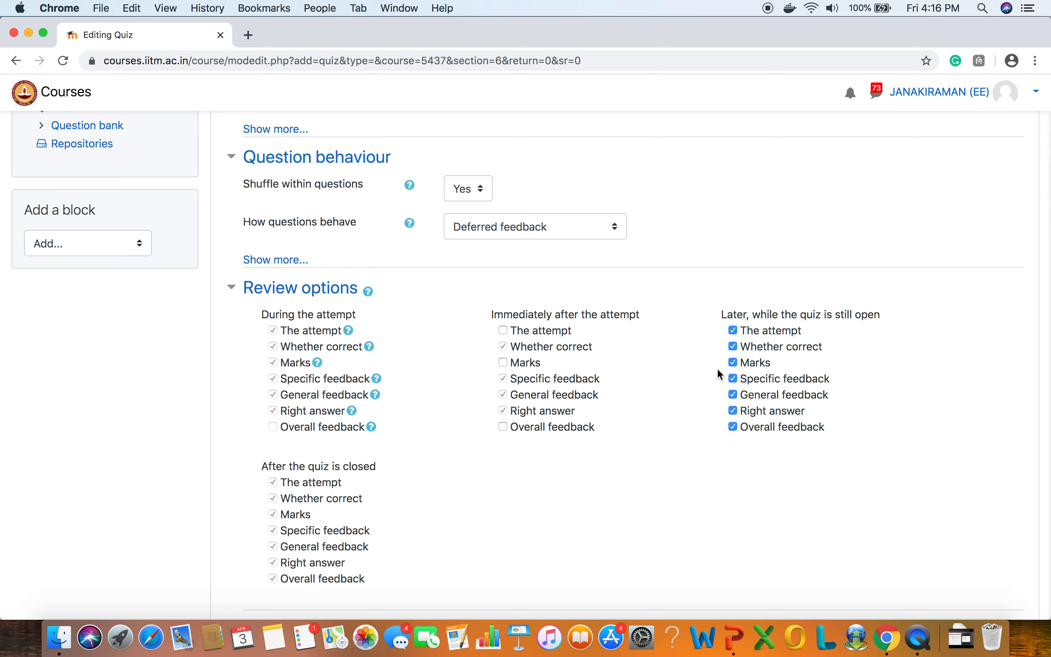
pyautogui.click(735, 327)
pyautogui.scroll(-2, 352, 478)
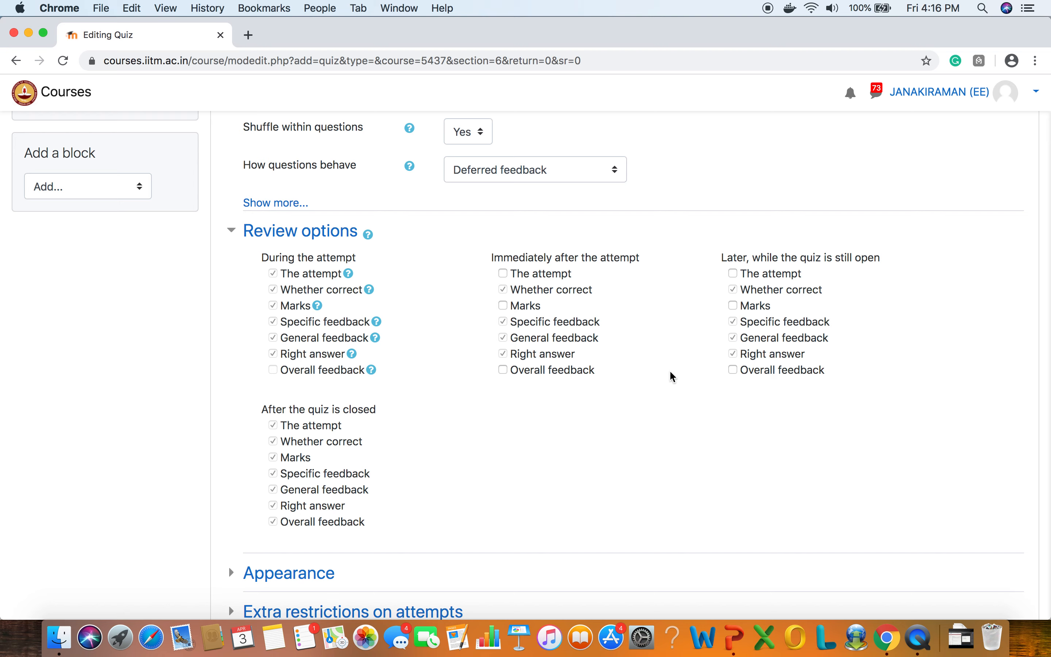
# Step: Save the quiz settings and return to the course page
pyautogui.scroll(-7, 684, 440)
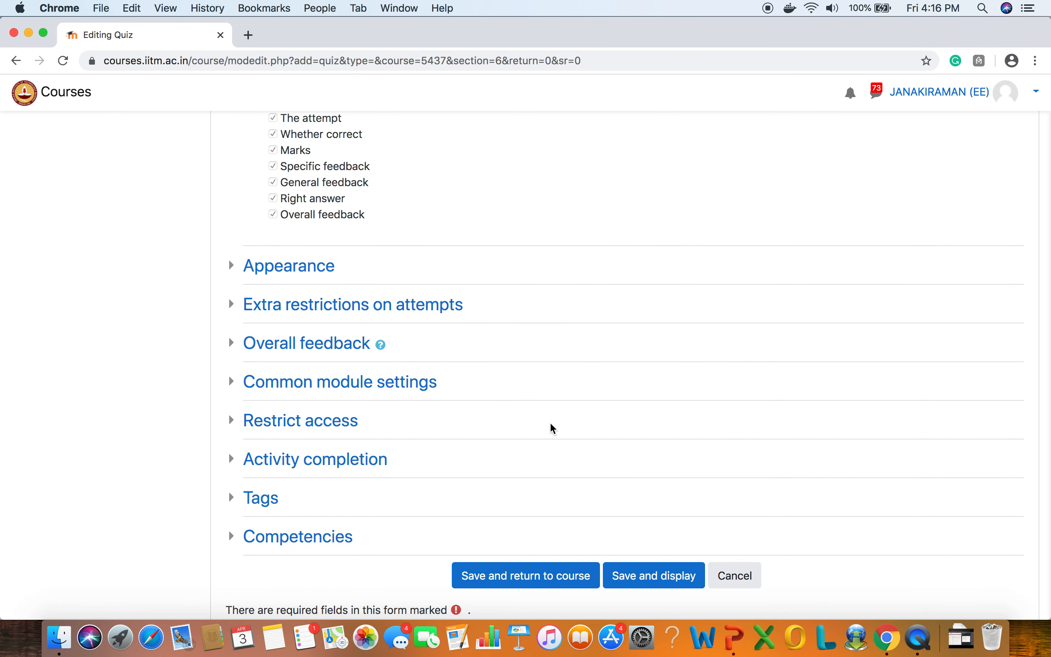
pyautogui.scroll(-3, 692, 394)
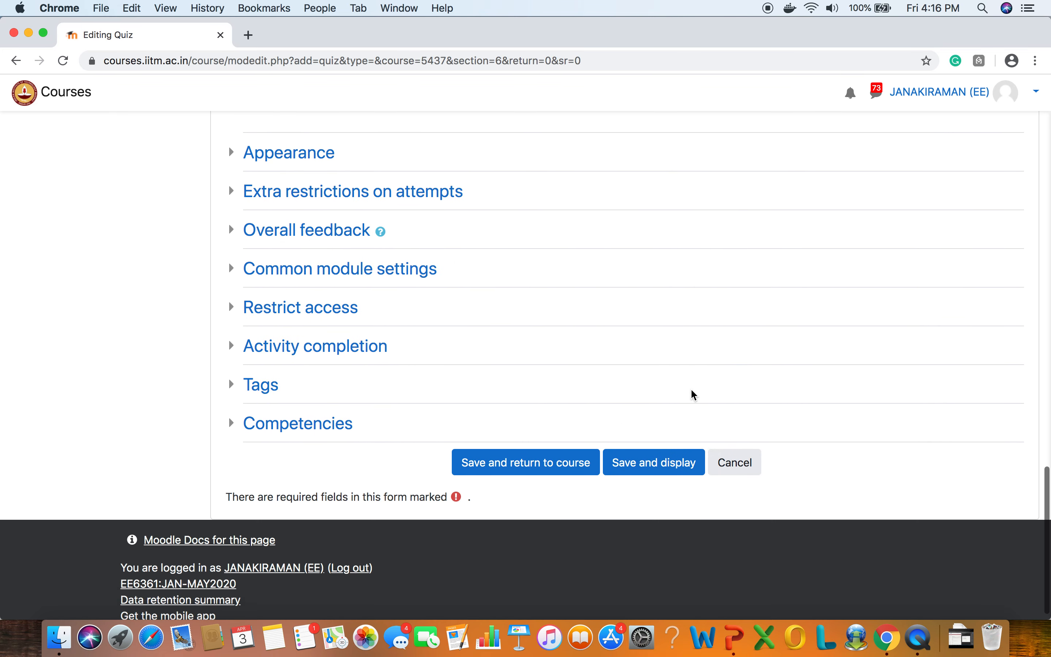
pyautogui.click(566, 467)
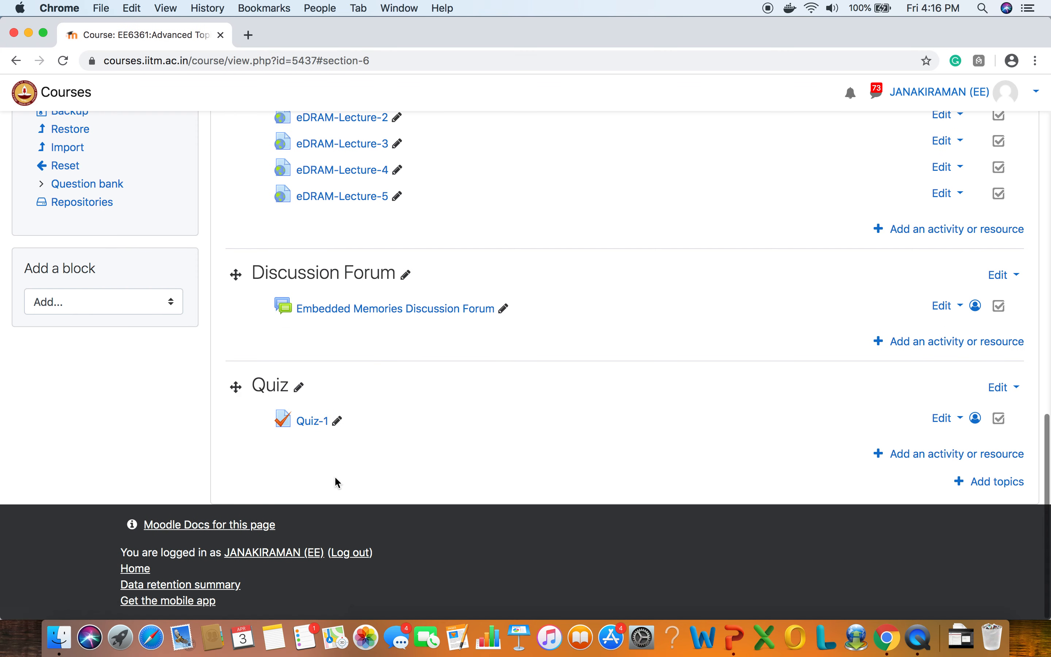
# Step: Open Quiz-1 and its quiz editing page, and examine the options for adding questions
pyautogui.click(304, 403)
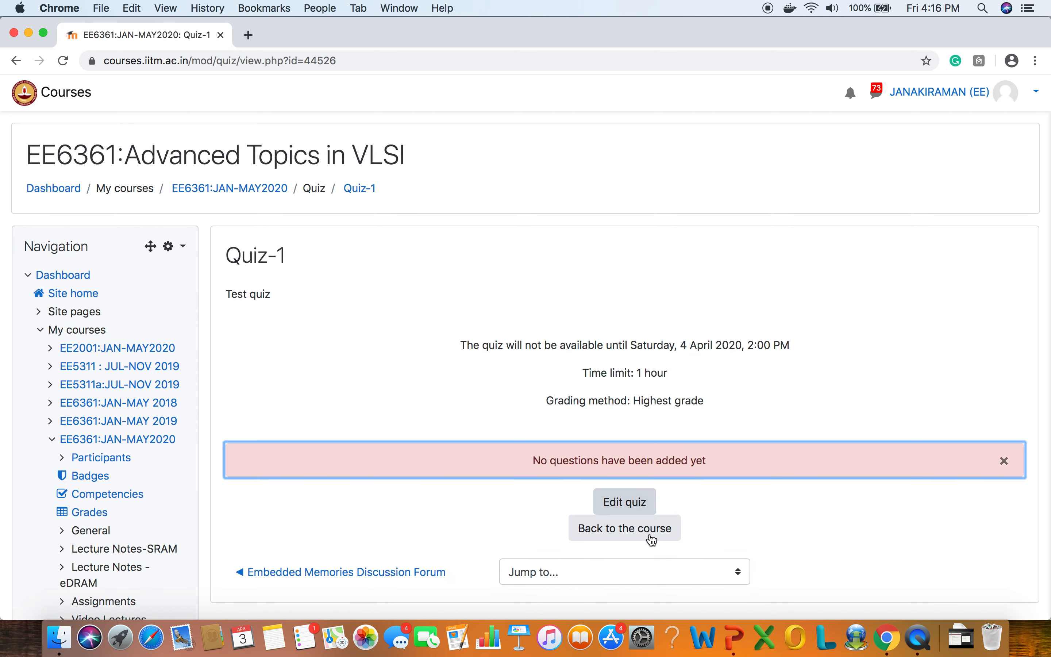
pyautogui.click(640, 503)
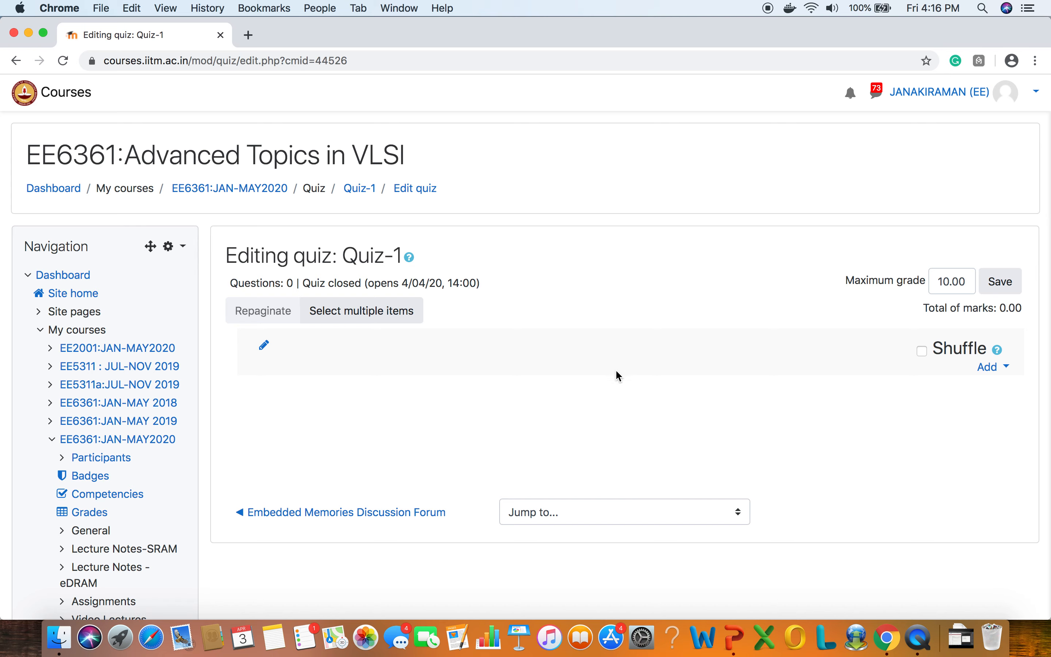
pyautogui.click(176, 441)
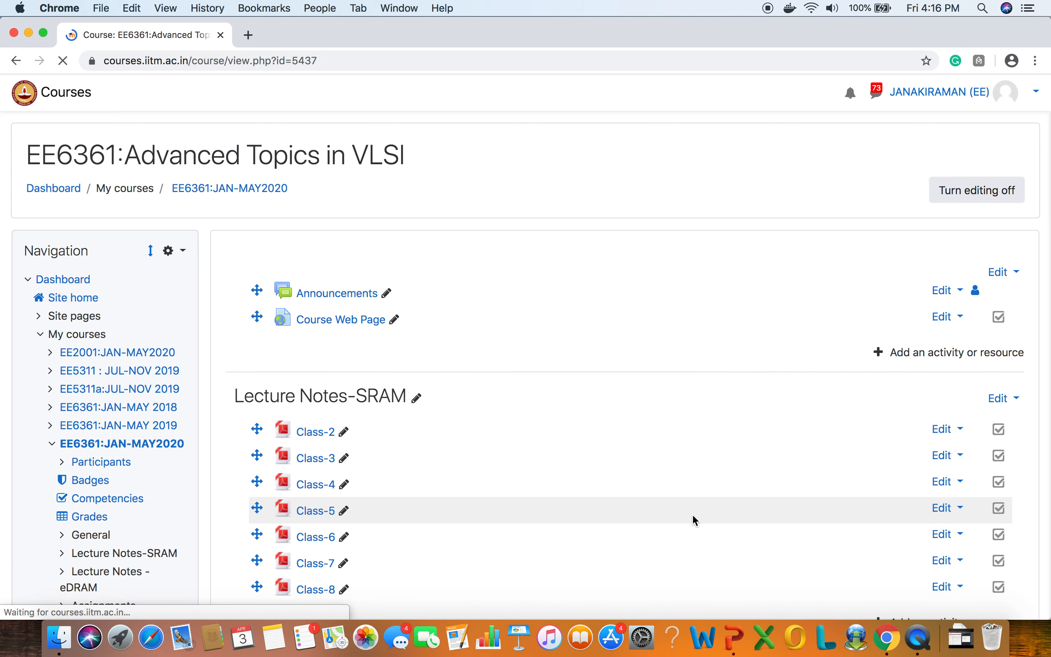
pyautogui.scroll(-20, 694, 517)
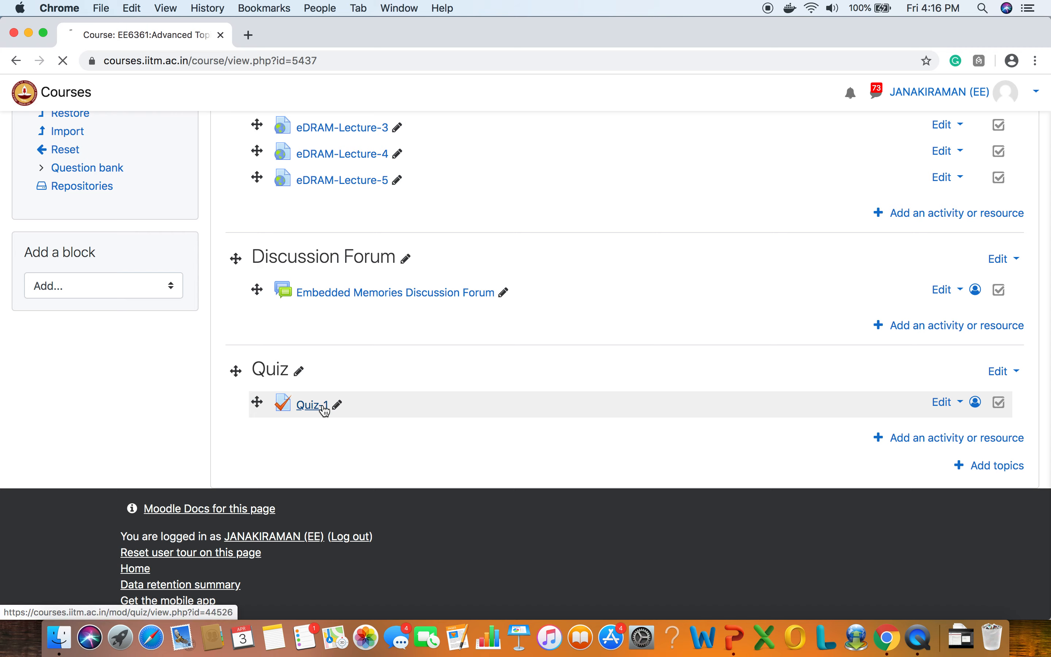
pyautogui.click(317, 406)
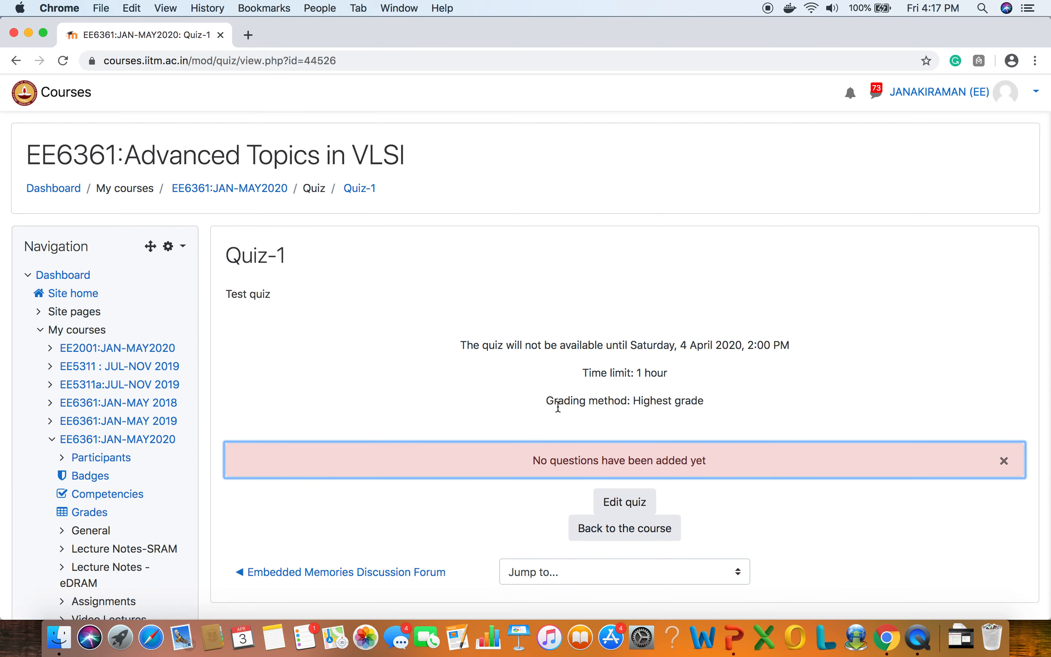
pyautogui.scroll(-6, 558, 409)
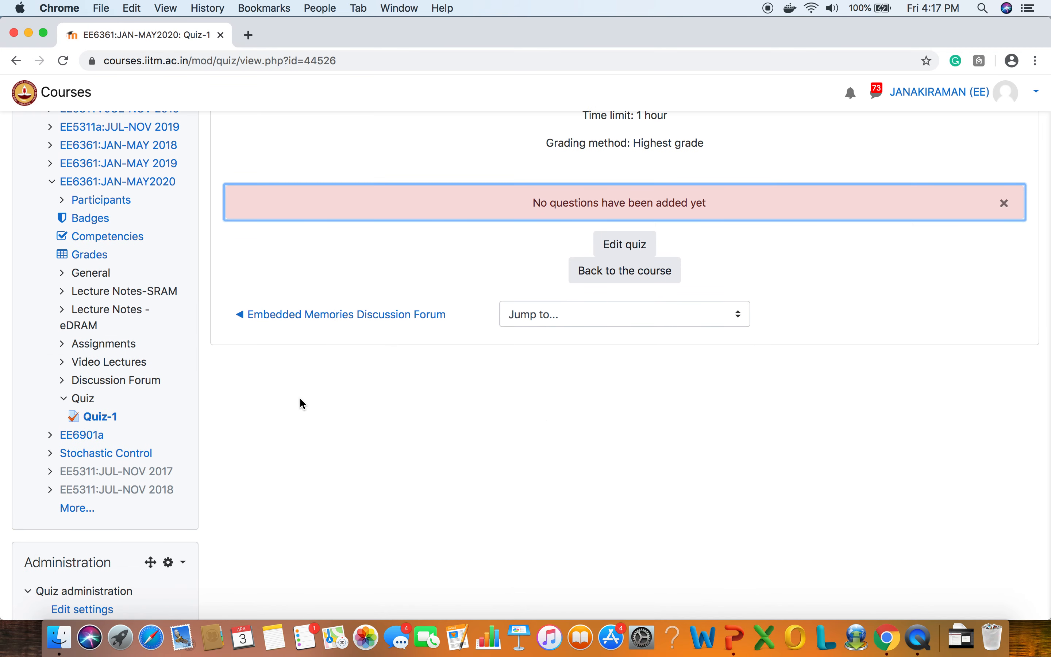
pyautogui.scroll(-4, 300, 401)
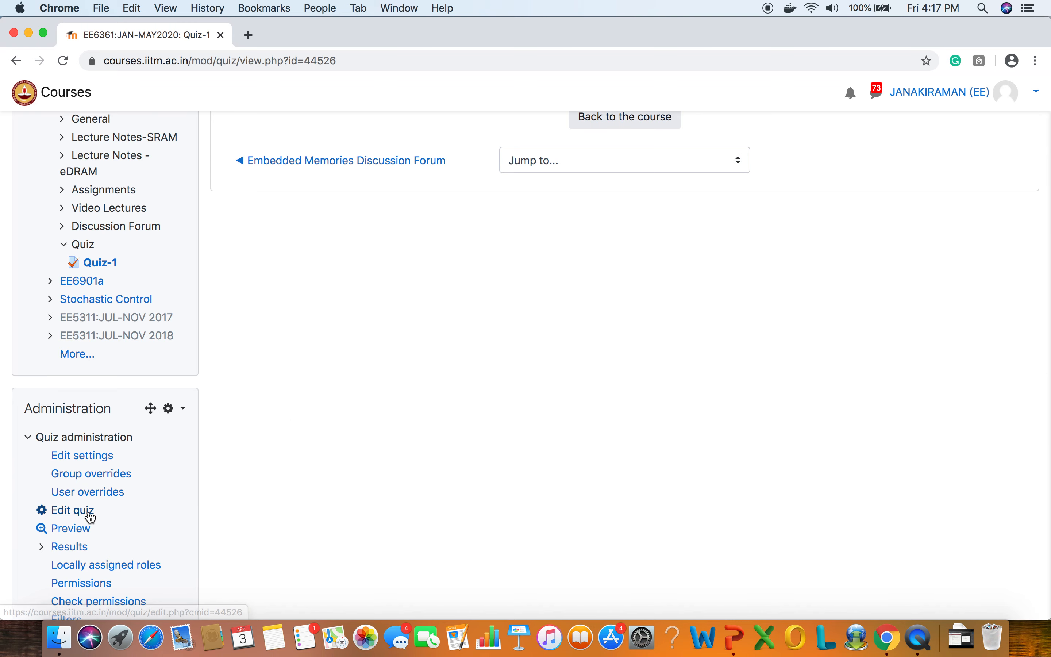
pyautogui.click(90, 517)
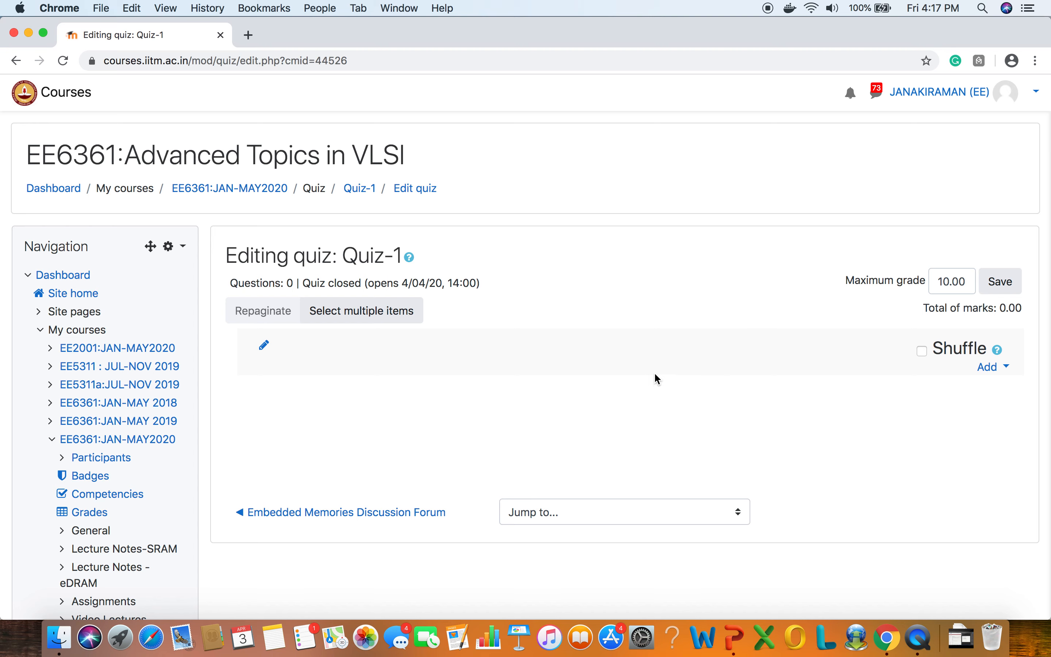
pyautogui.click(991, 369)
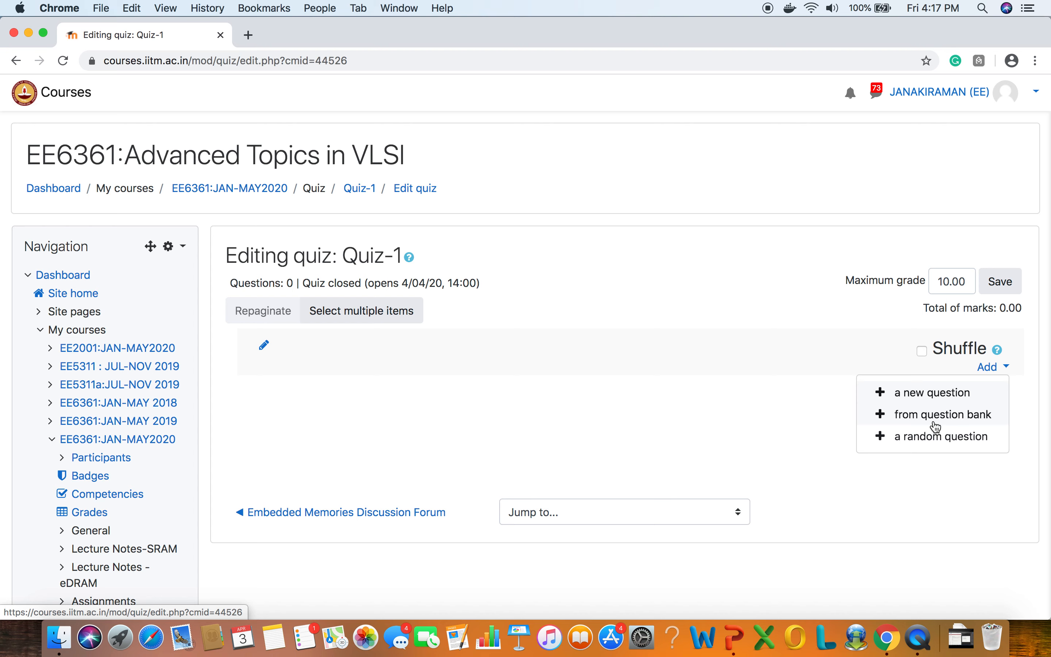
pyautogui.press('Escape')
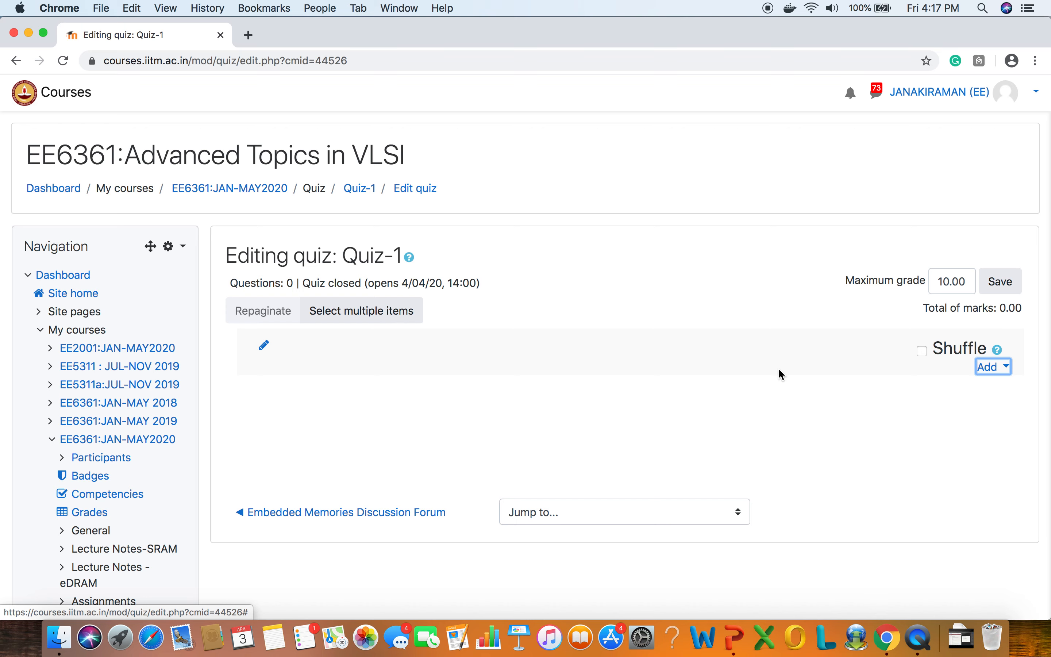
# Step: Open the question bank categories and start a new category named SRAM under the course default category
pyautogui.scroll(-5, 500, 461)
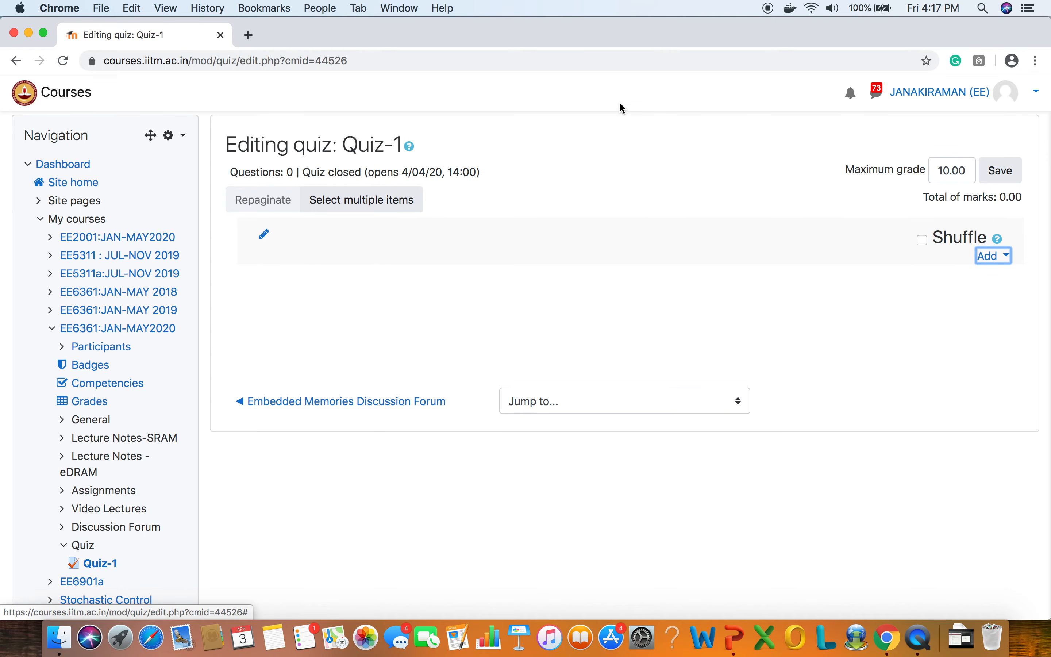
pyautogui.scroll(-15, 384, 354)
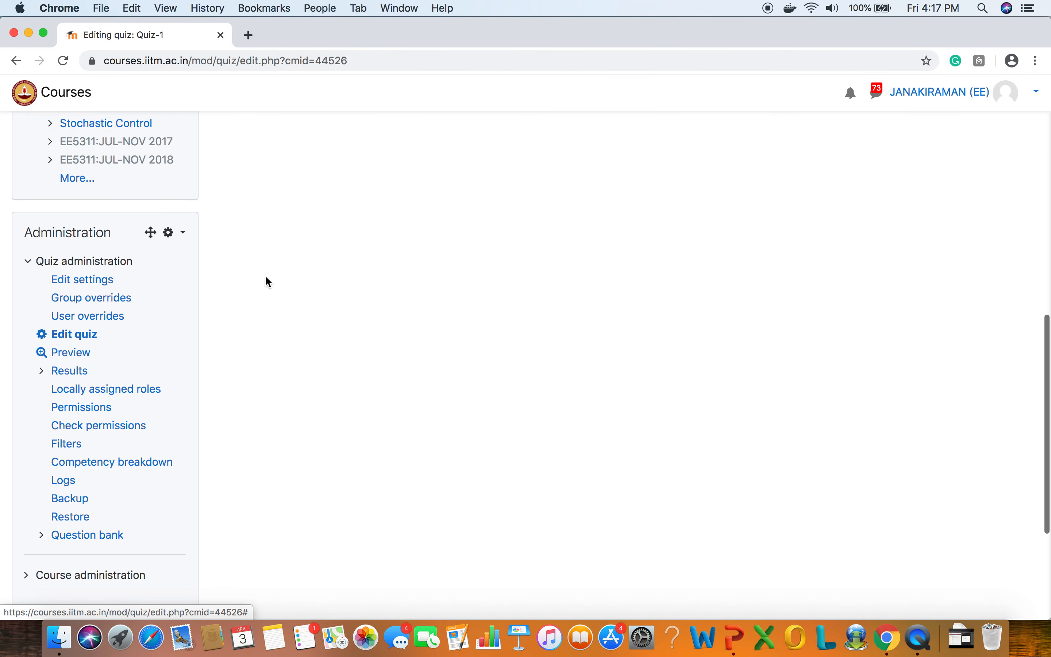
pyautogui.click(106, 536)
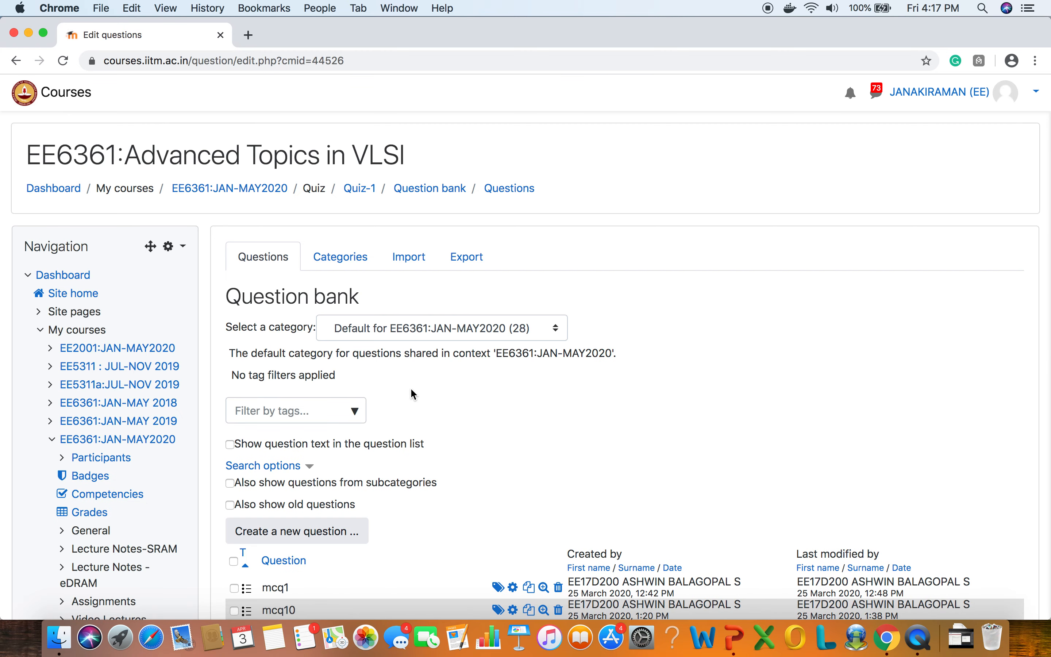
pyautogui.click(384, 331)
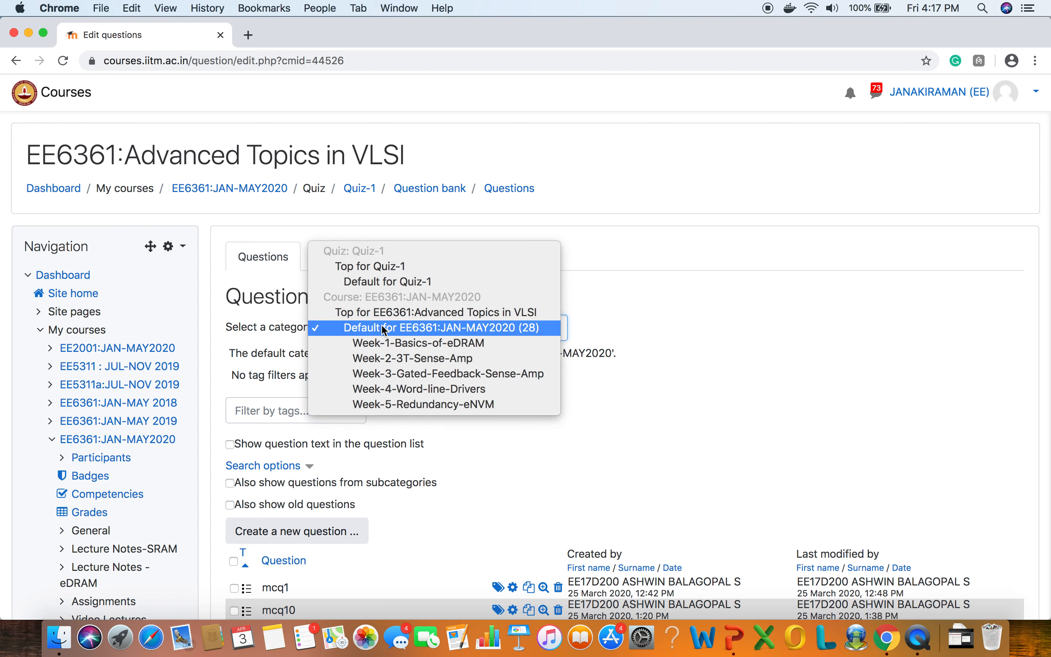
pyautogui.click(384, 331)
pyautogui.click(358, 259)
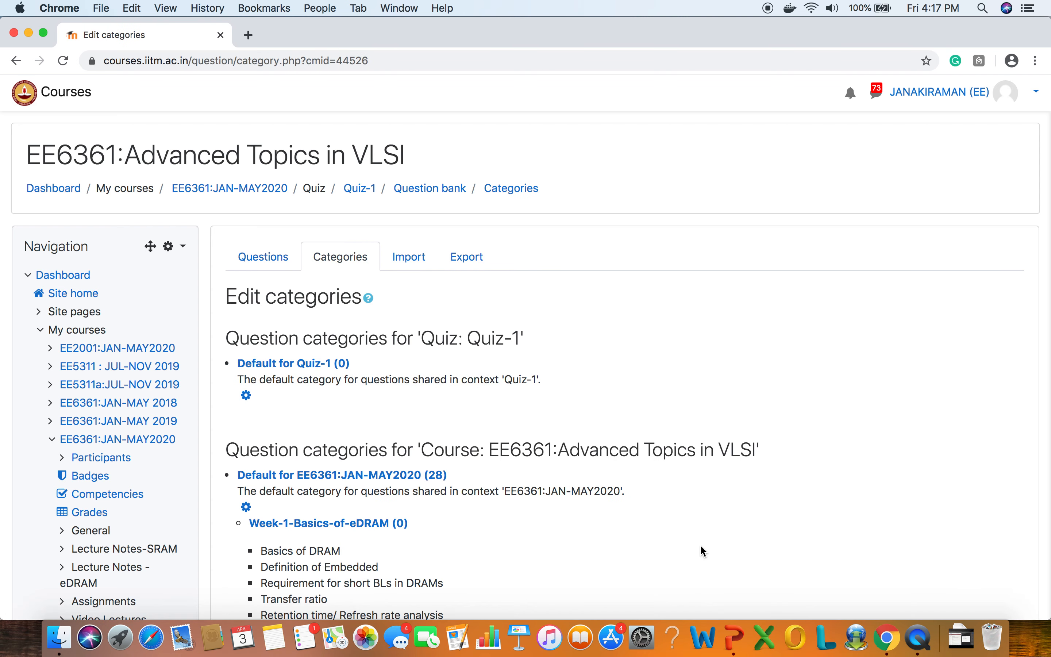
pyautogui.scroll(-5, 470, 482)
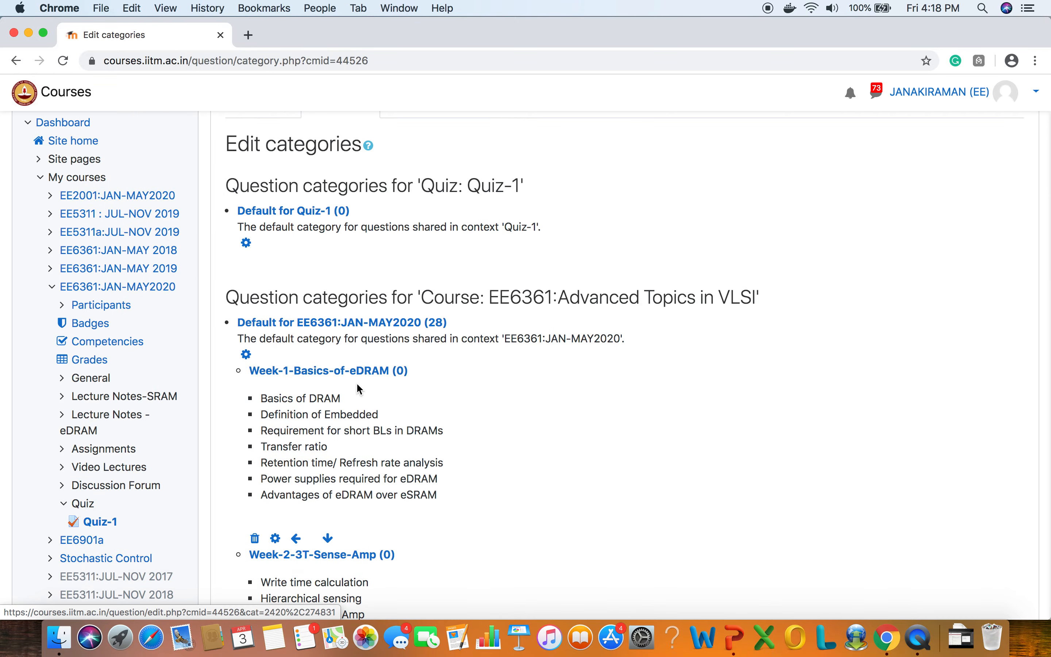
pyautogui.scroll(-2, 358, 388)
pyautogui.scroll(-15, 357, 383)
pyautogui.scroll(5, 357, 382)
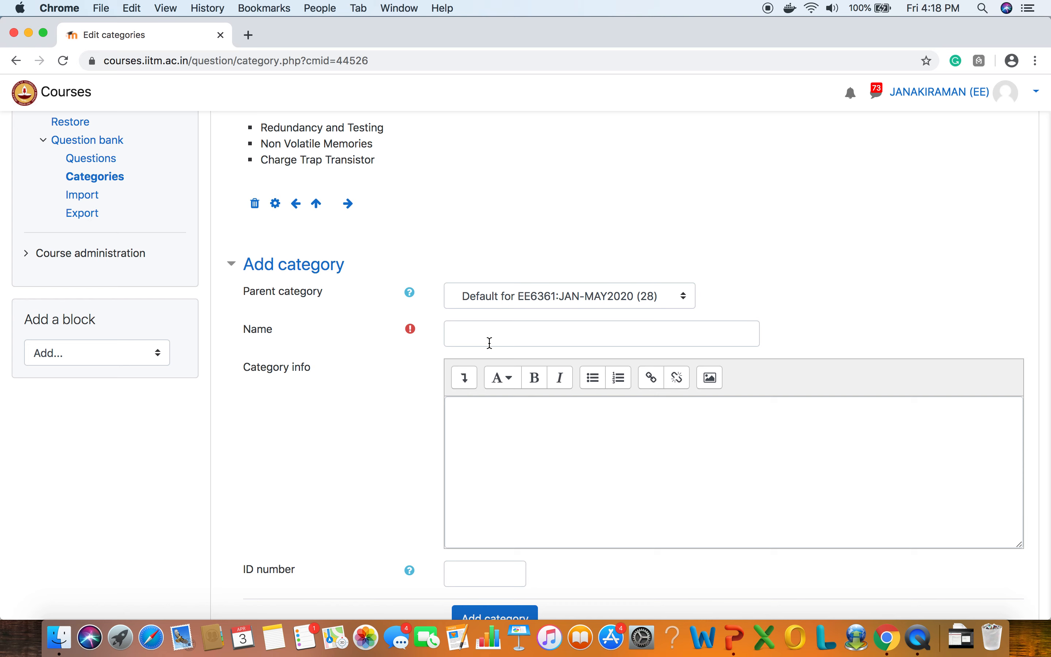
pyautogui.click(519, 331)
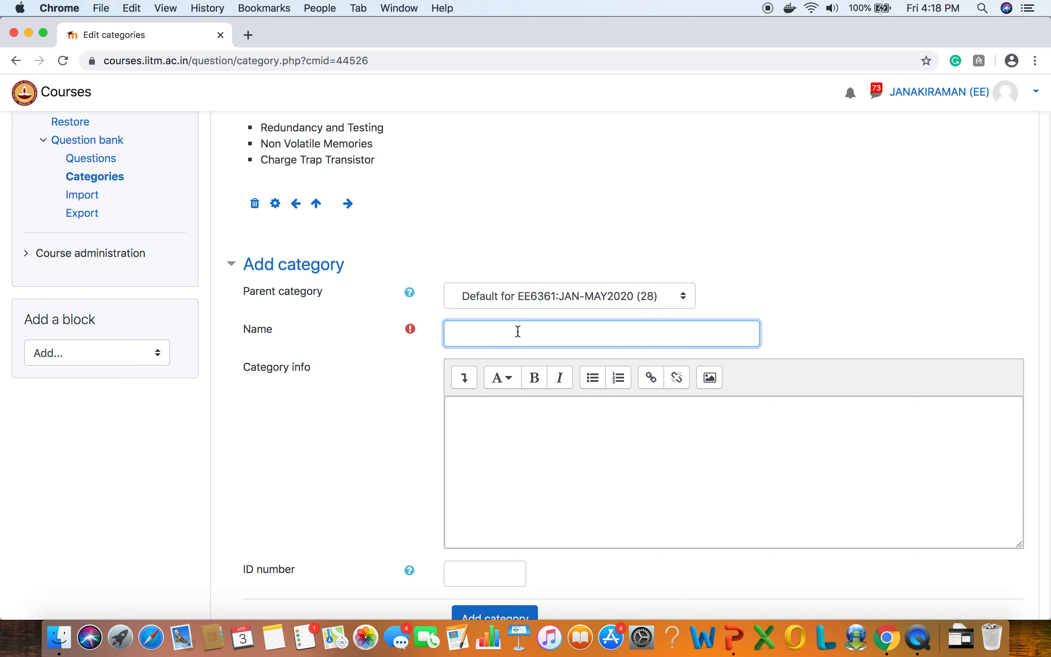
pyautogui.write('SRAMS')
pyautogui.press('BackSpace')
pyautogui.press('Tab')
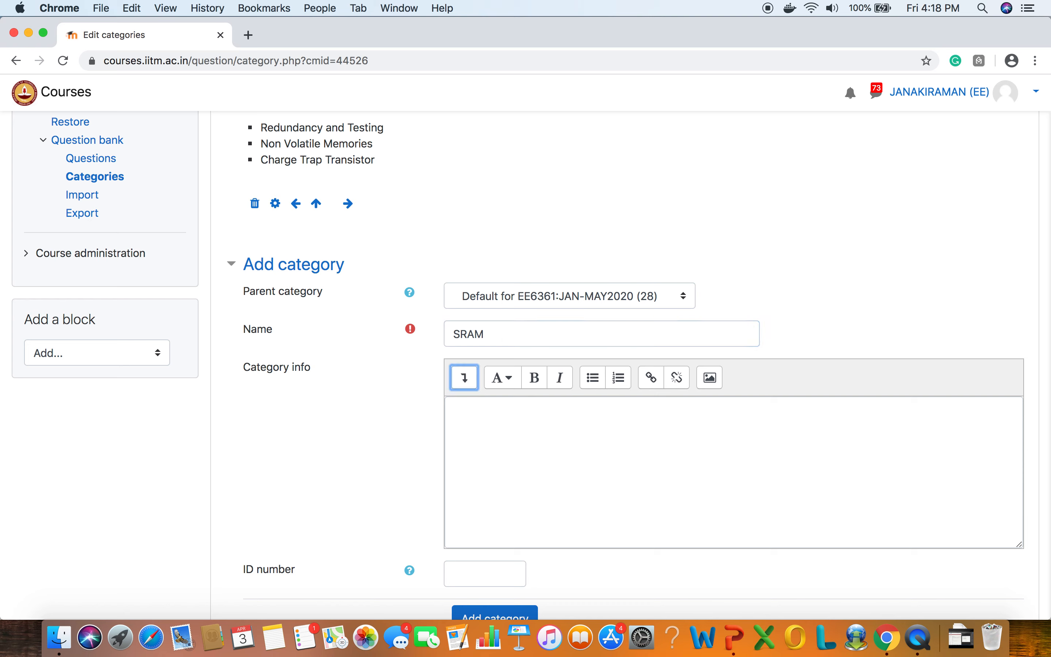
# Step: Enter the category info lines Basic 6T Cell and Read/Write and Hold Margins, then add the category
pyautogui.click(510, 480)
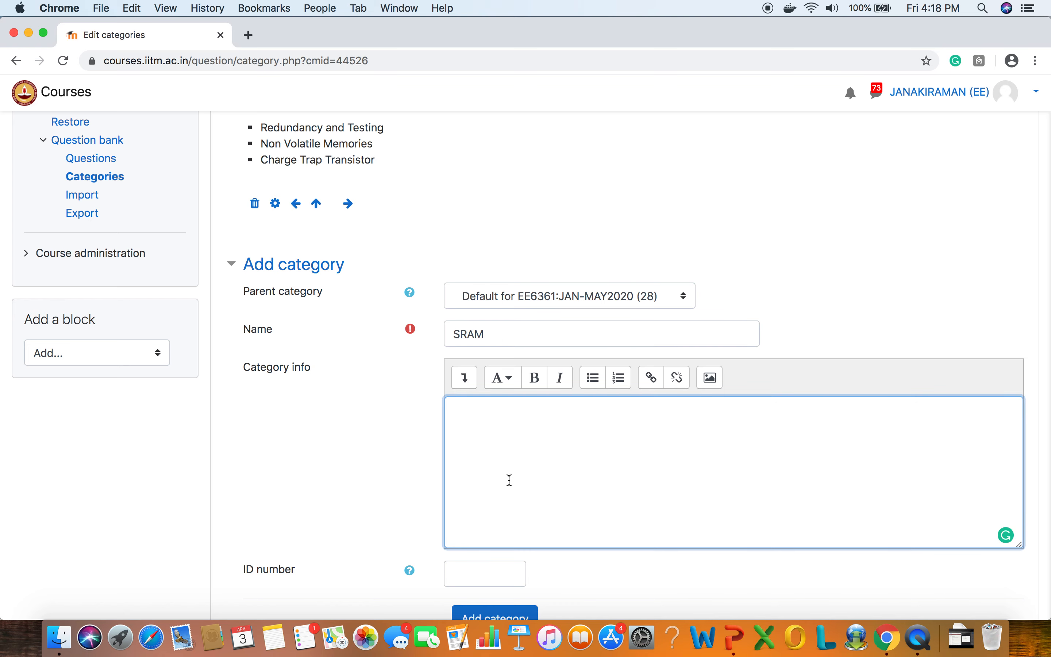
pyautogui.write('Basic 6TCel')
pyautogui.press('BackSpace')
pyautogui.press('BackSpace')
pyautogui.press('BackSpace')
pyautogui.write('Cell')
pyautogui.press('Return')
pyautogui.write('Read/Write and ')
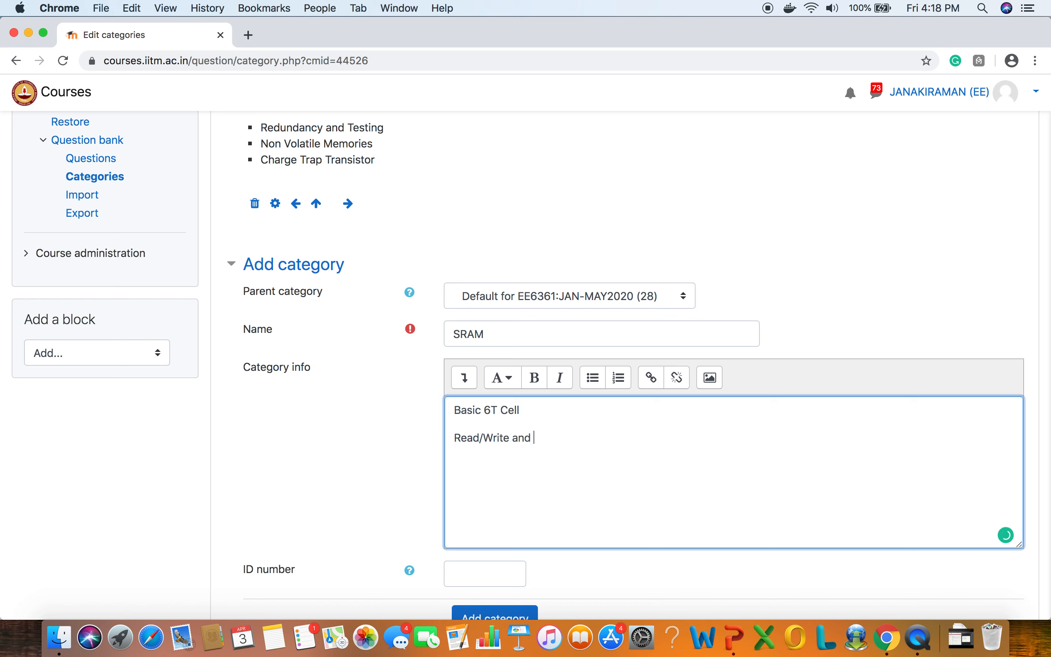
pyautogui.write('Hold Margins')
pyautogui.scroll(-5, 611, 502)
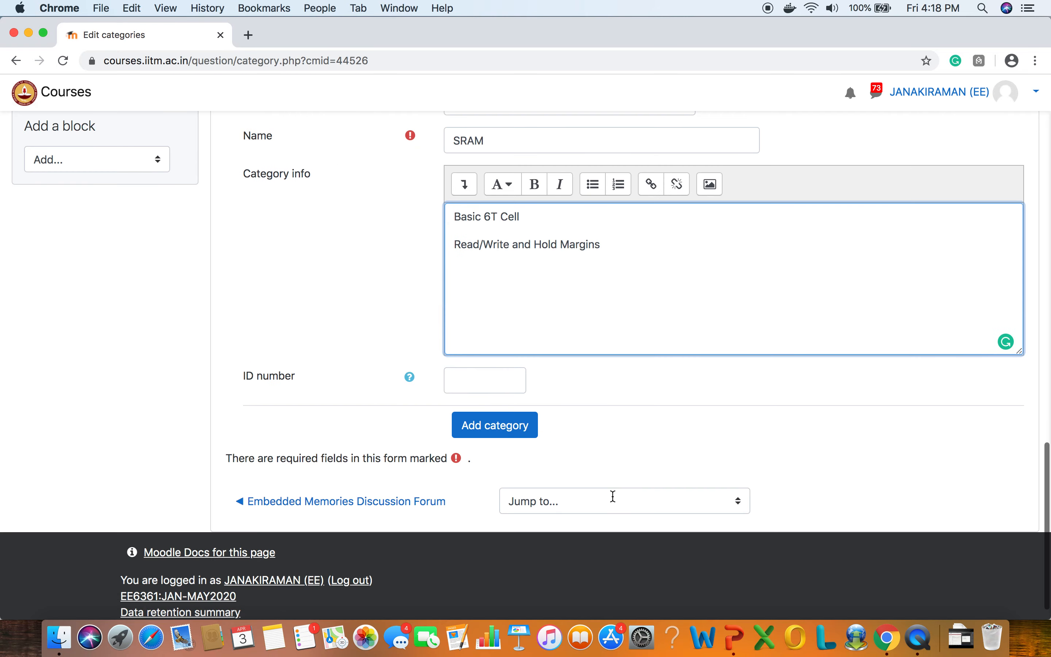
pyautogui.click(502, 429)
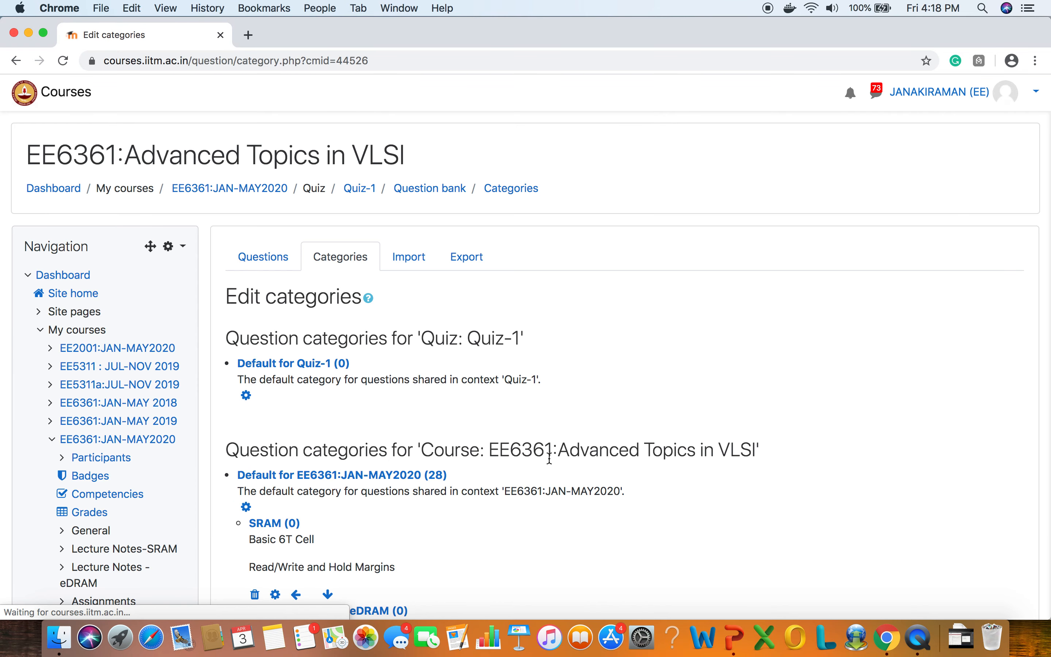
# Step: Start creating a new Multiple choice question from the question bank
pyautogui.scroll(-6, 548, 456)
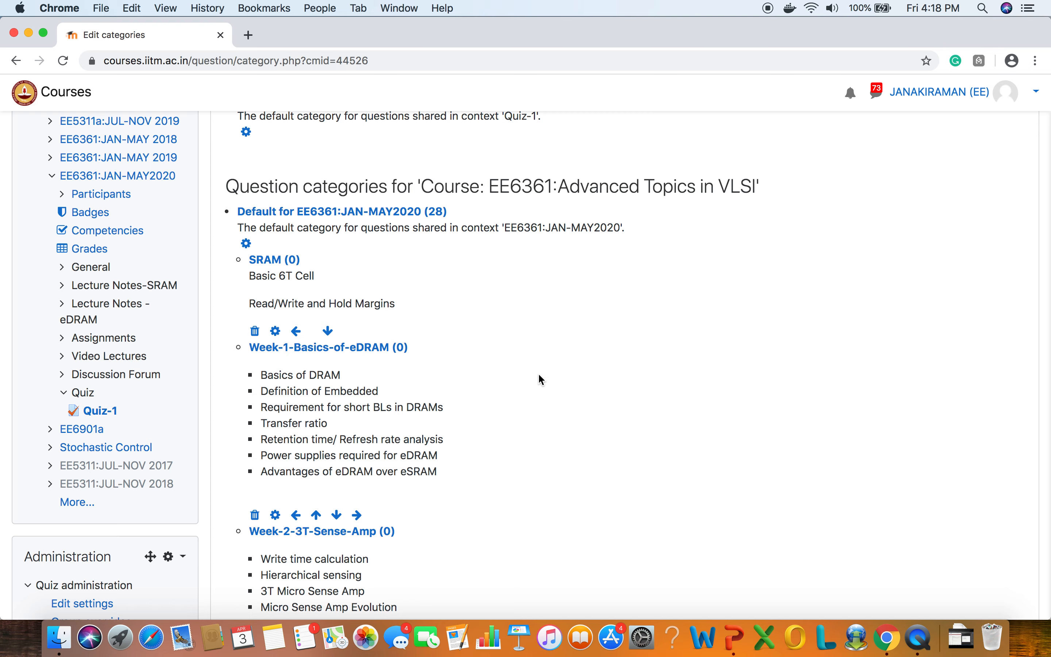
pyautogui.scroll(-7, 539, 376)
pyautogui.scroll(-3, 317, 463)
pyautogui.scroll(18, 340, 429)
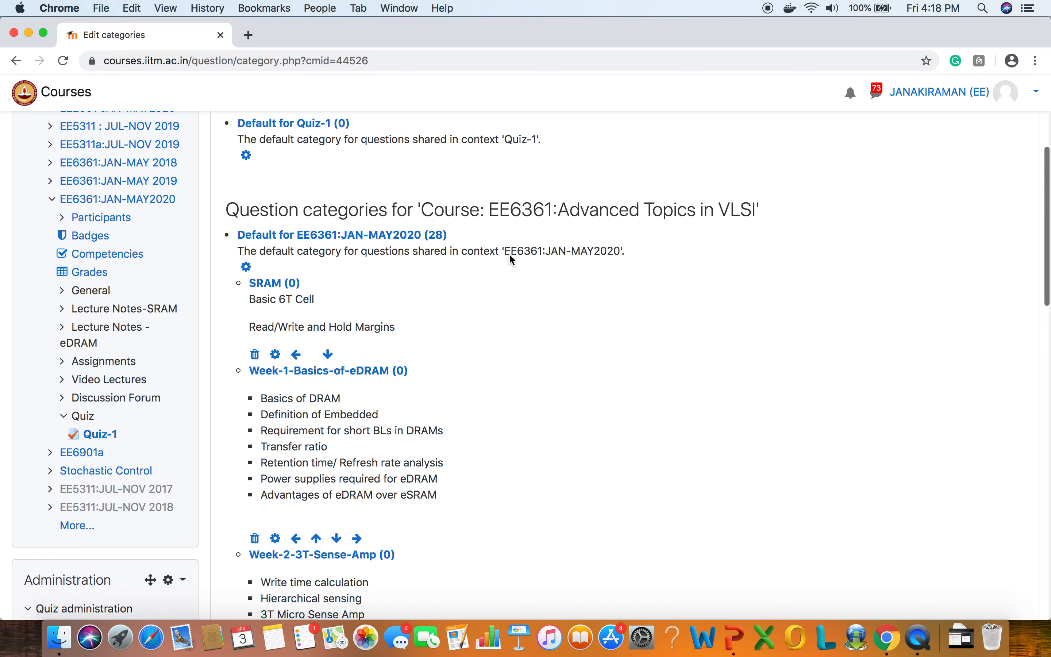
pyautogui.click(281, 209)
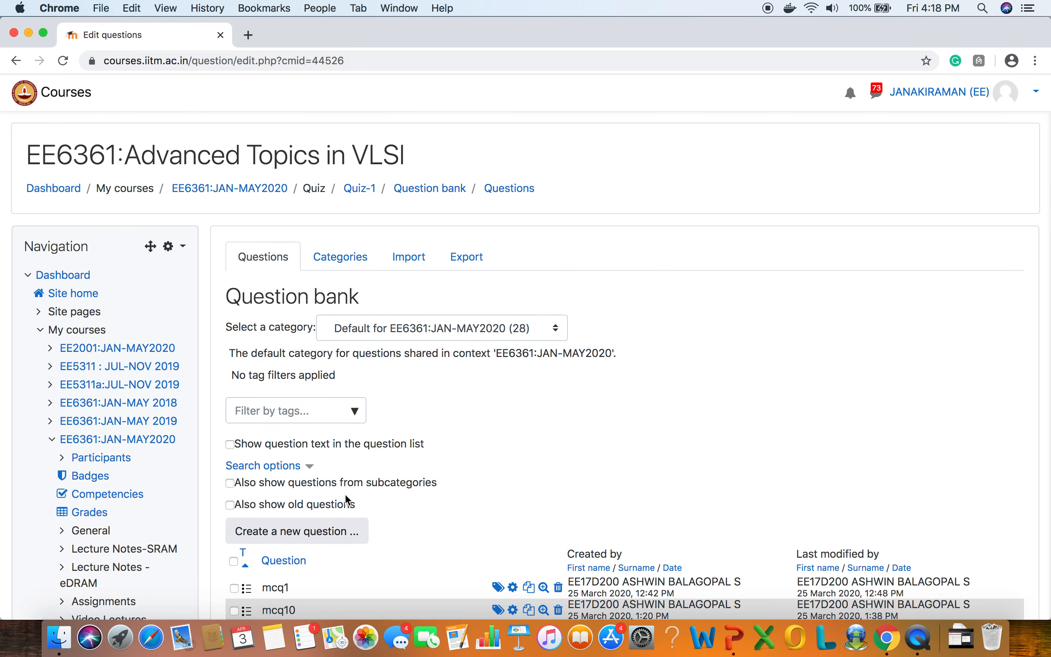
pyautogui.click(340, 536)
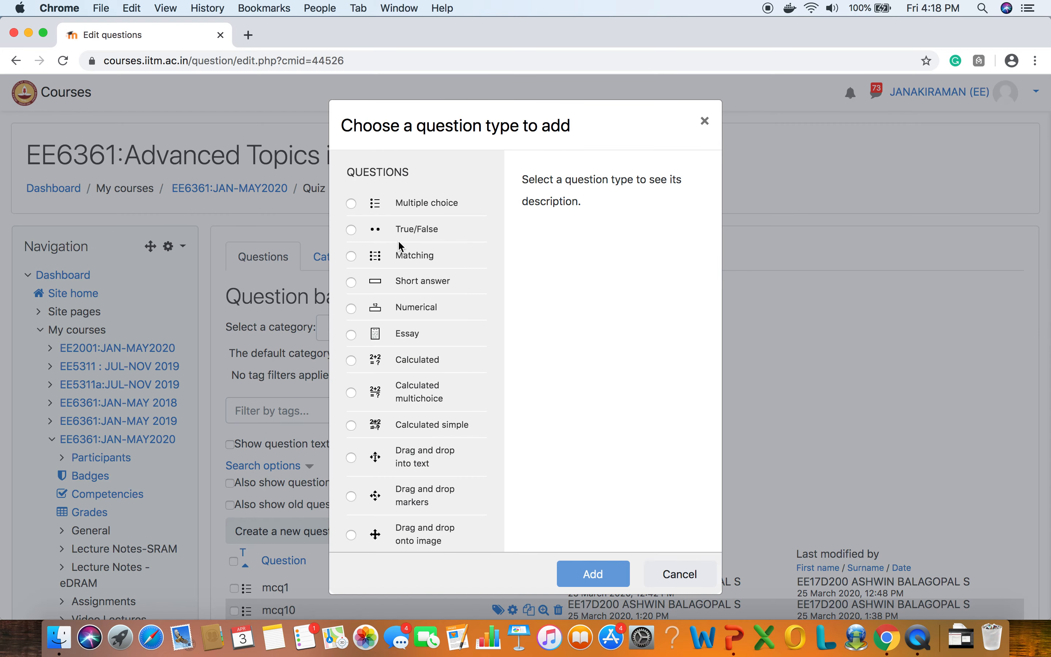
pyautogui.click(364, 210)
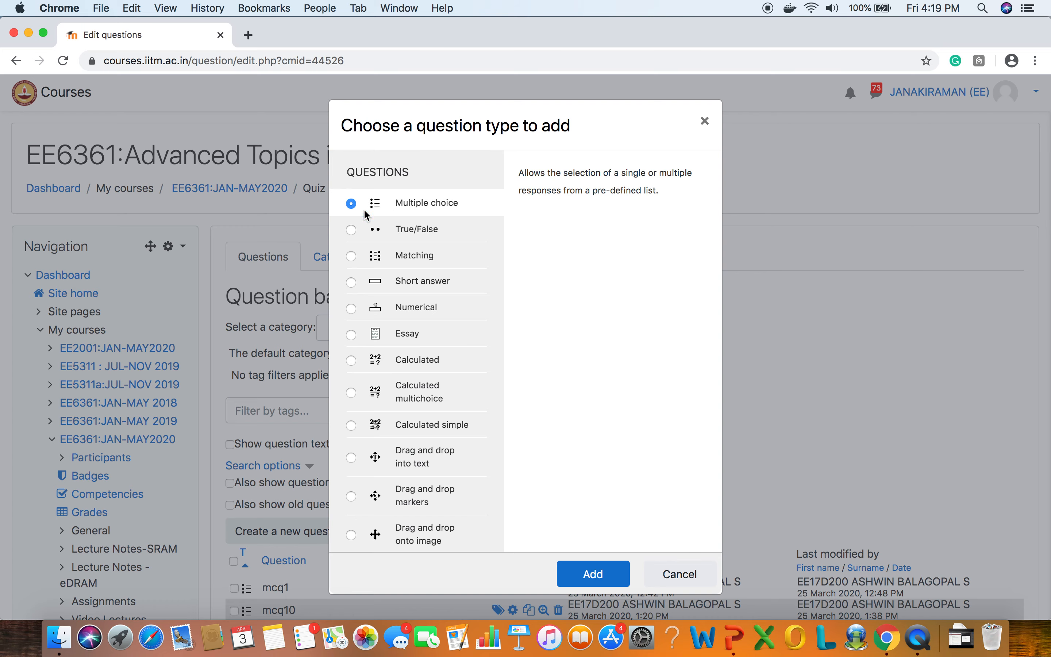
pyautogui.click(583, 575)
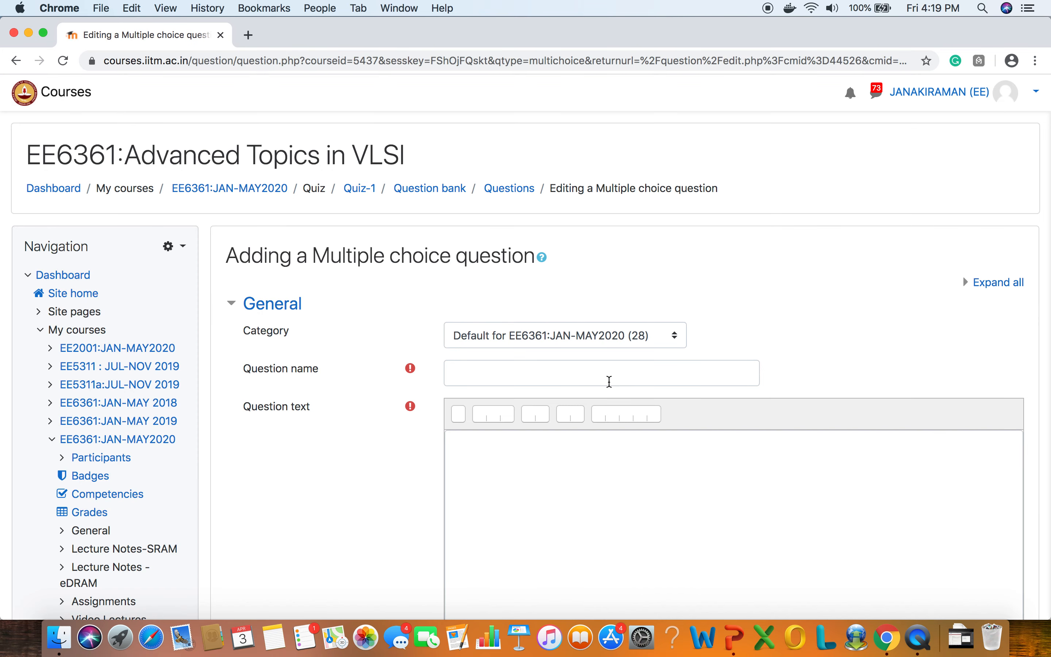
# Step: Assign the question to the SRAM category and name it SRAM Sense Amp
pyautogui.click(652, 343)
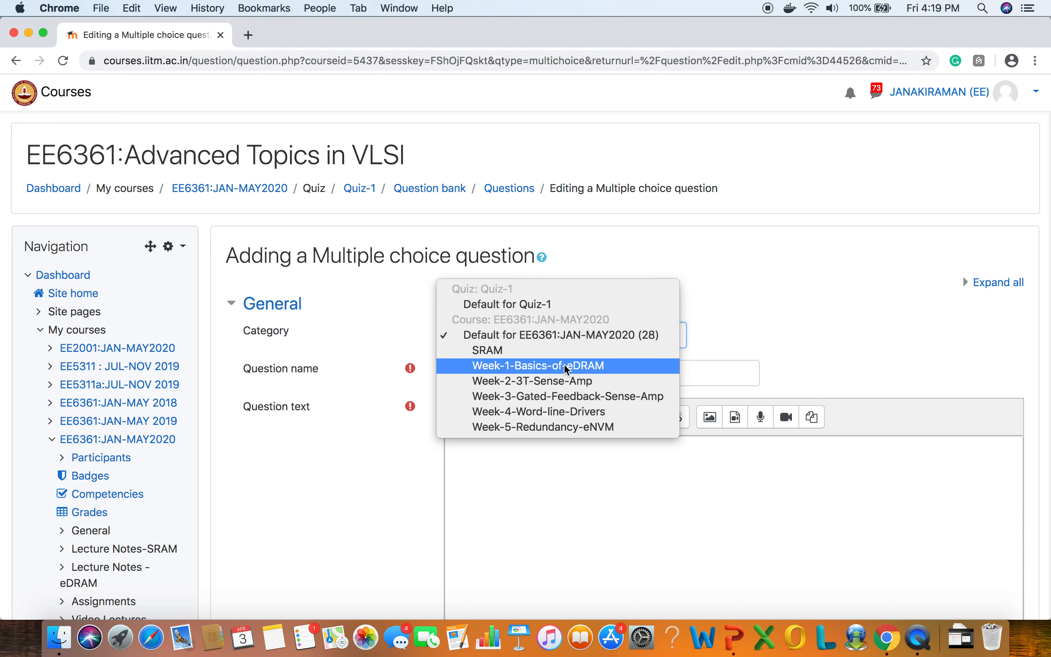
pyautogui.click(582, 350)
pyautogui.click(494, 373)
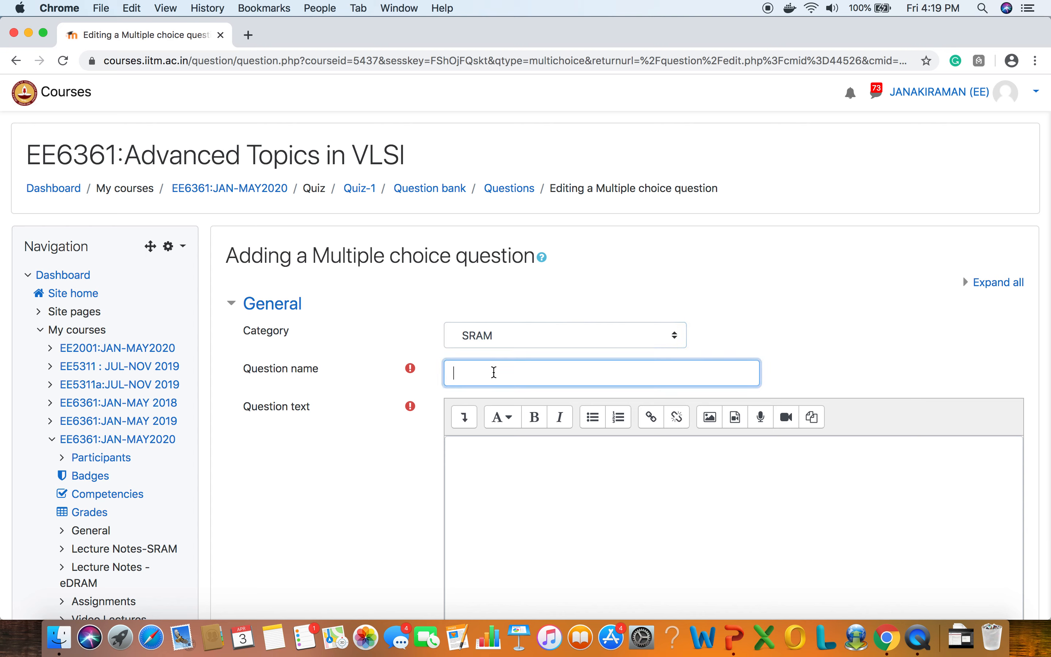
pyautogui.write('SRAM SenseAmp')
pyautogui.press('BackSpace')
pyautogui.press('BackSpace')
pyautogui.press('BackSpace')
pyautogui.write('AMp')
pyautogui.press('BackSpace')
pyautogui.press('BackSpace')
pyautogui.write('mp')
# Step: Enter the question text If performance is not a concern an SRAM
pyautogui.click(487, 453)
pyautogui.write('If ')
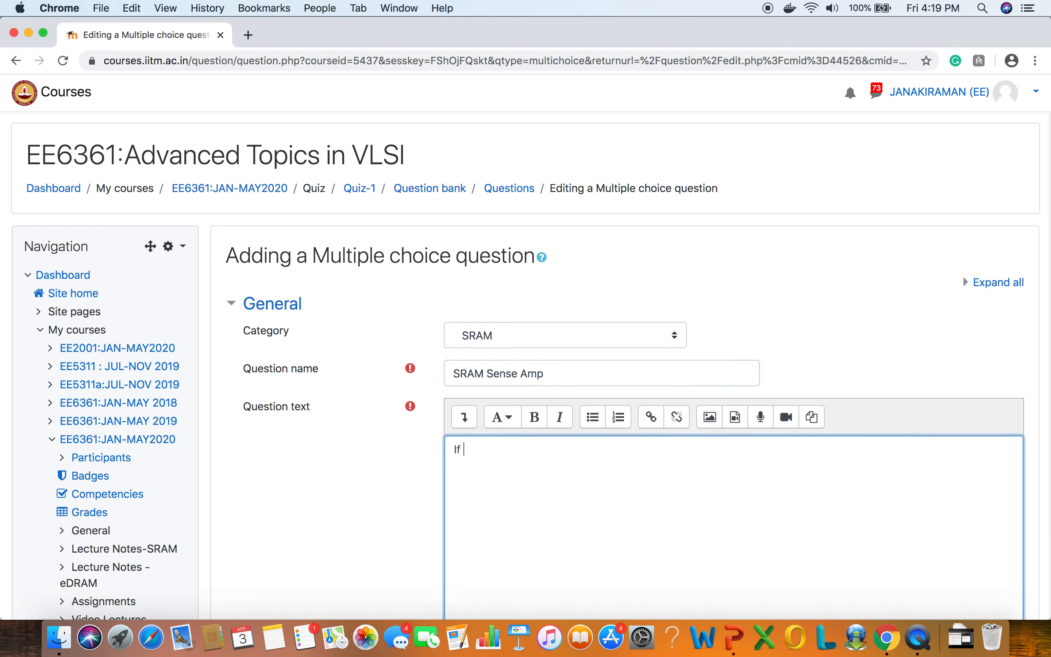
pyautogui.write('performance is not a concern')
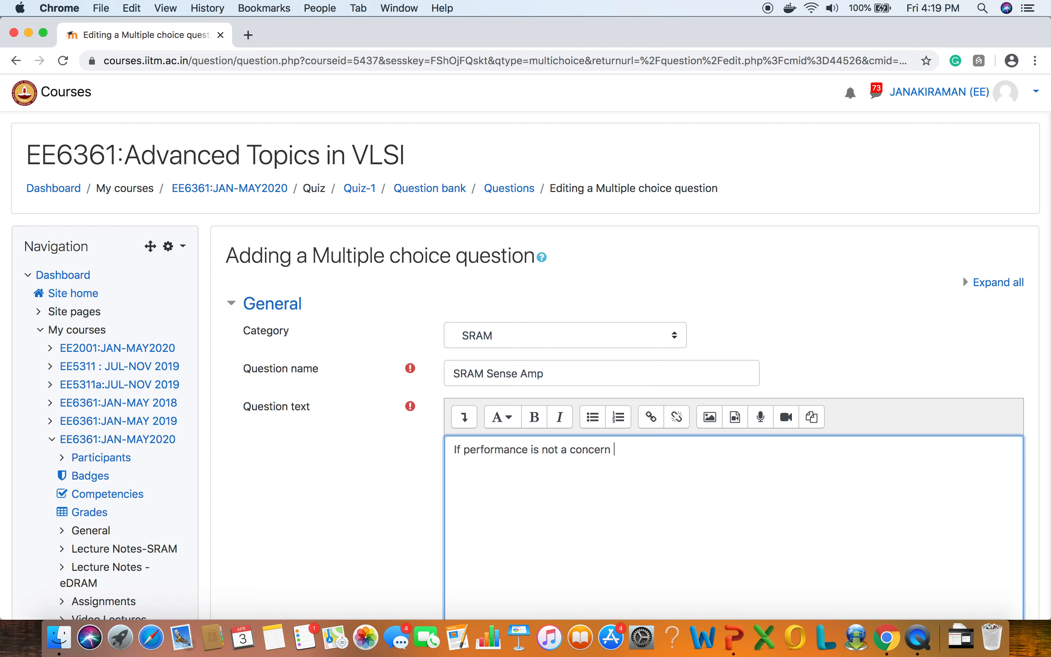
pyautogui.write(', an SRAM')
# Step: Enter Still requires a Sense Amp as the first answer choice
pyautogui.scroll(-5, 521, 413)
pyautogui.scroll(-6, 545, 419)
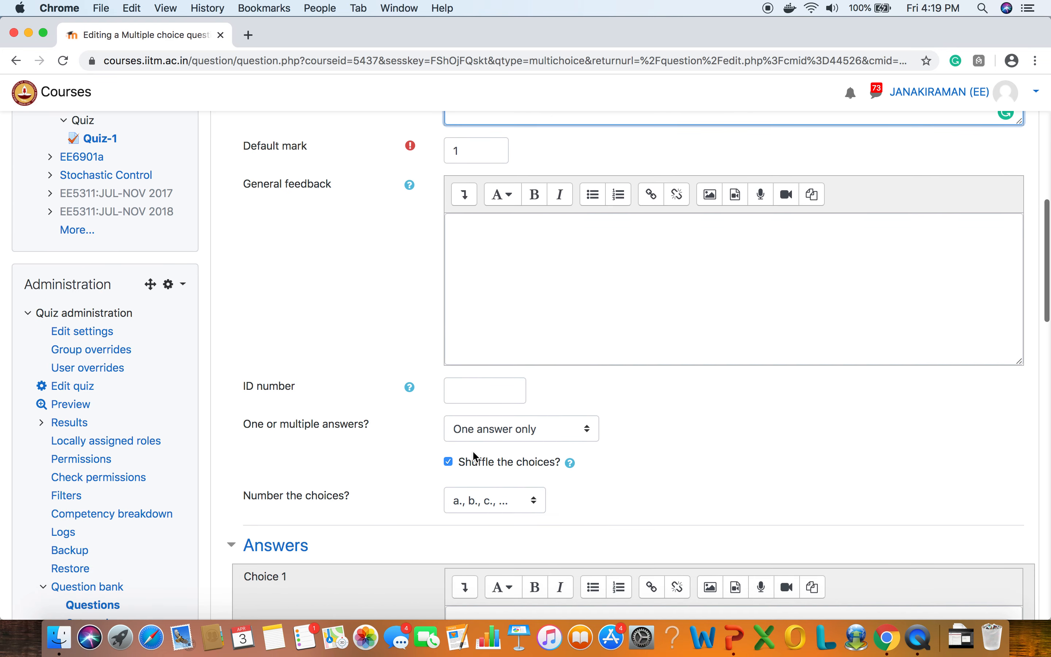
pyautogui.scroll(-3, 523, 484)
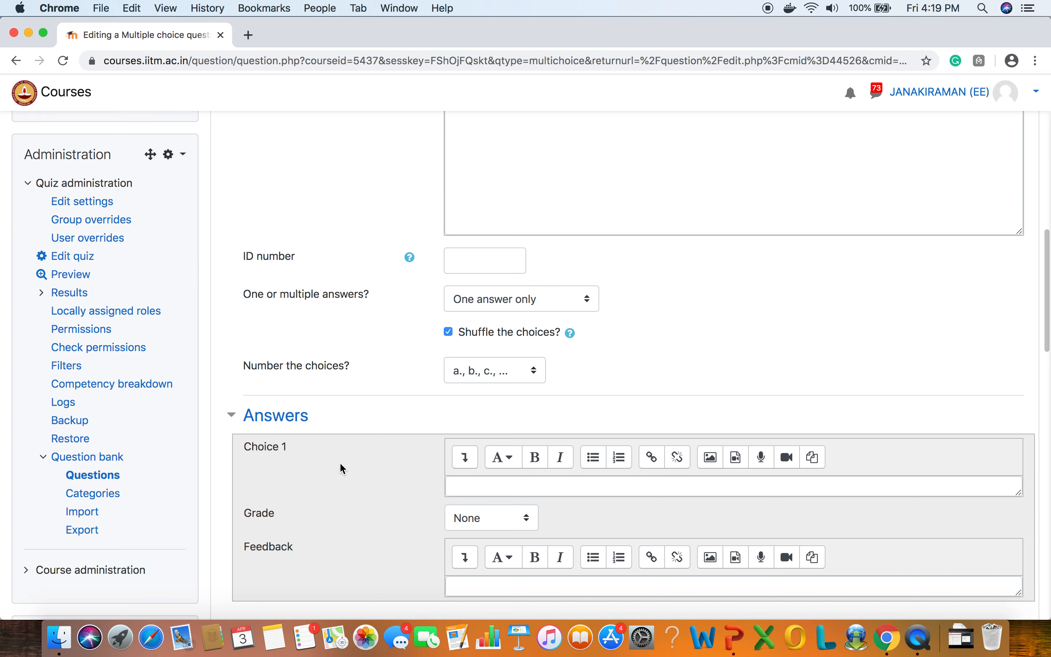
pyautogui.click(490, 483)
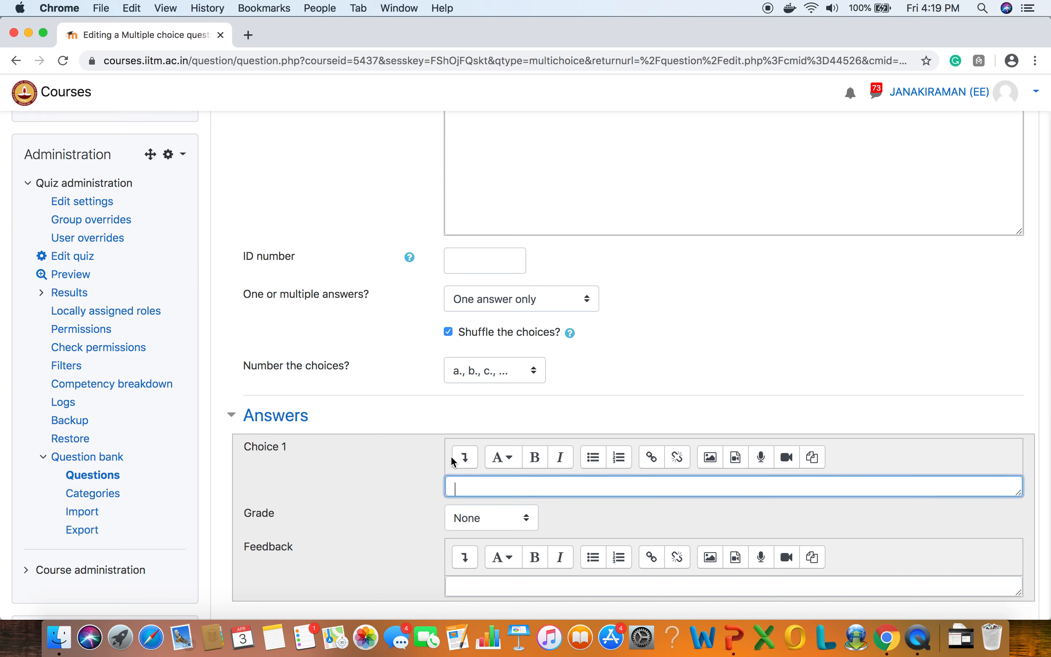
pyautogui.write('Still requires a Sense Amp')
pyautogui.press('Tab')
pyautogui.scroll(-5, 362, 508)
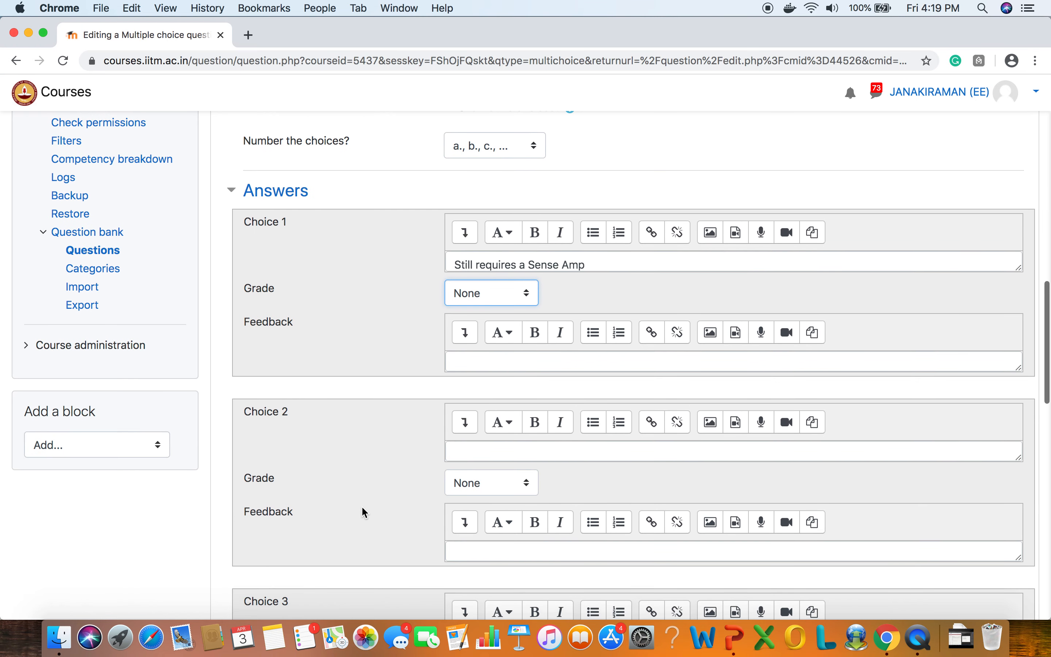
# Step: Enter Does not require a sense-amp as the second choice and give it a 100% grade
pyautogui.click(471, 452)
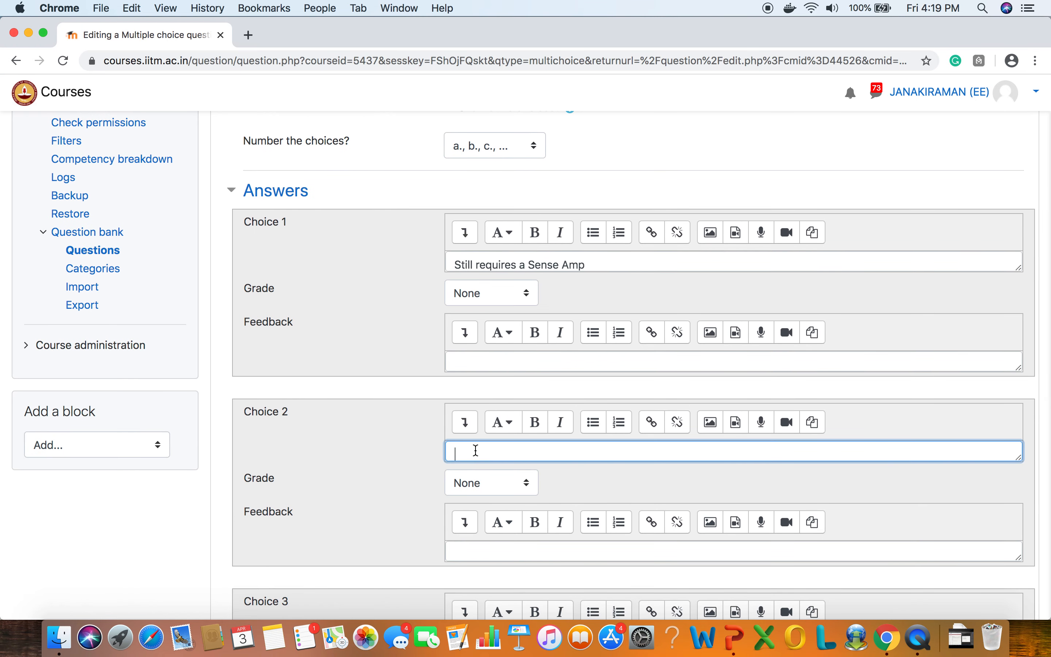
pyautogui.write('Requires a')
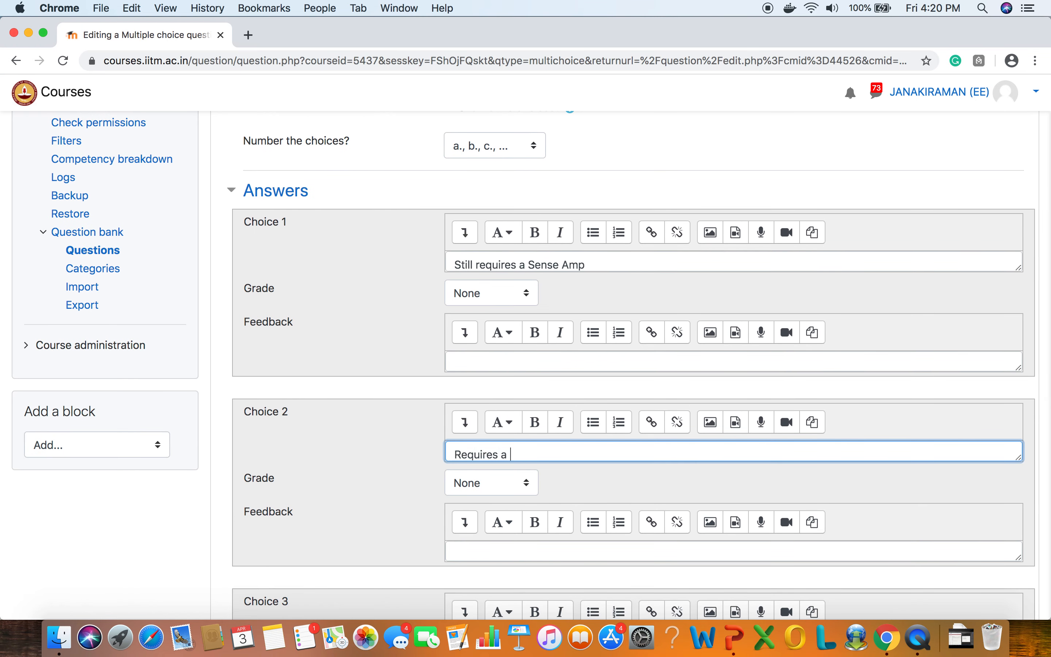
pyautogui.press('super+a')
pyautogui.write('Does not require')
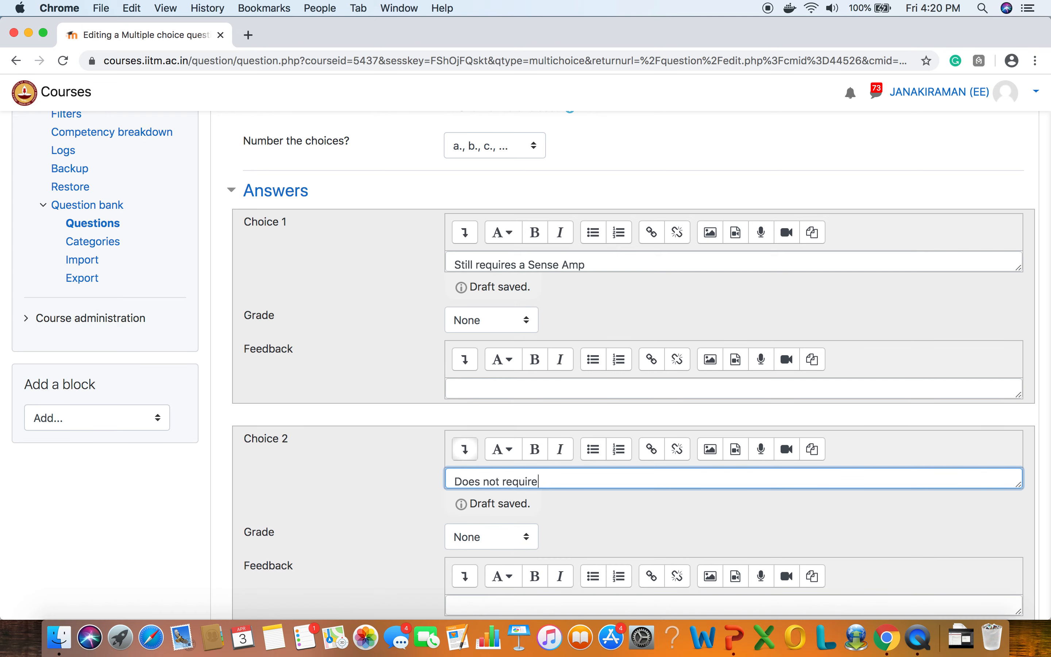
pyautogui.write(' a sense-amp')
pyautogui.click(515, 545)
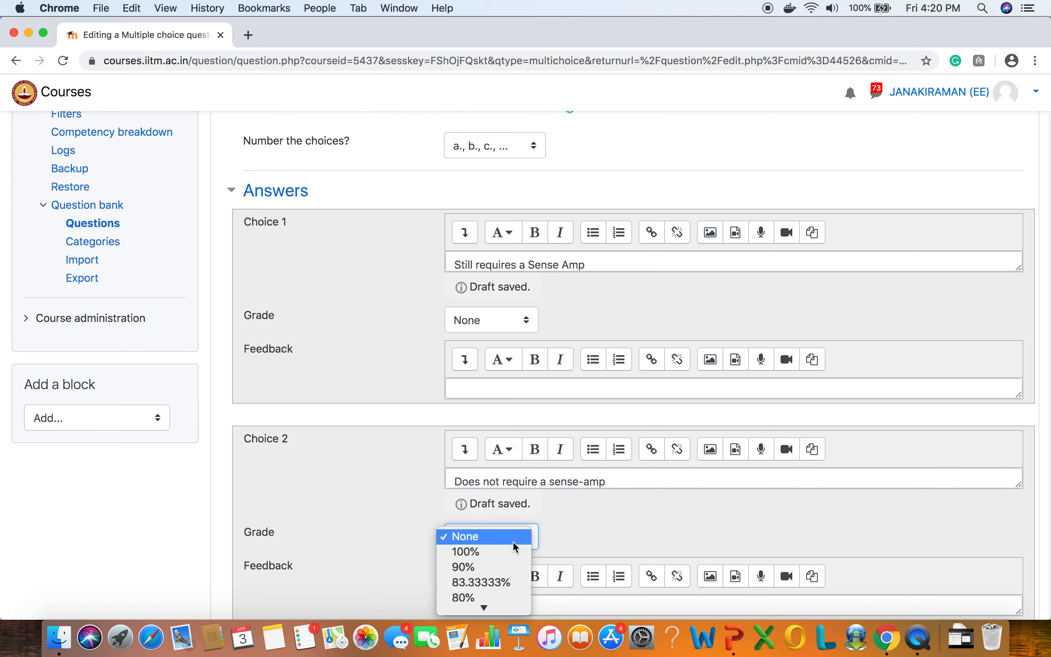
pyautogui.click(499, 552)
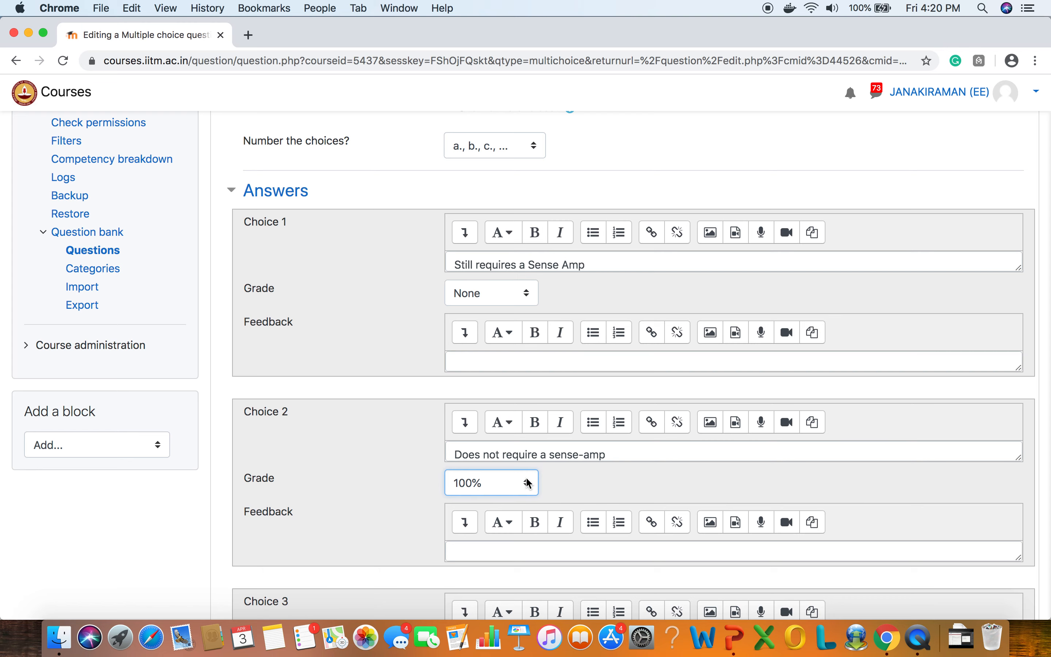
pyautogui.scroll(5, 483, 315)
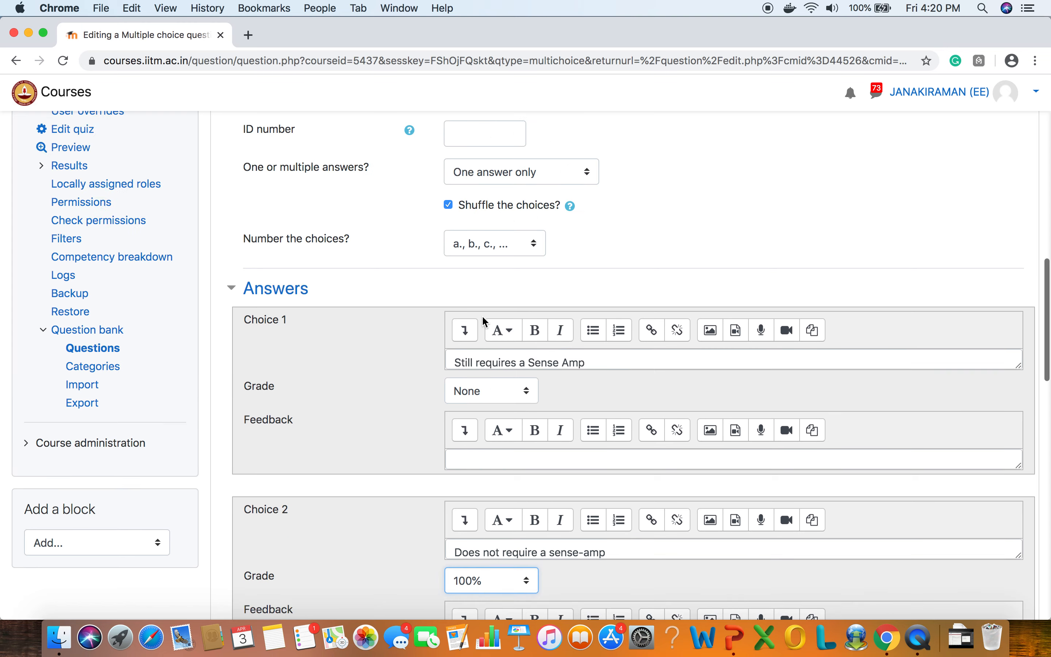
pyautogui.click(541, 283)
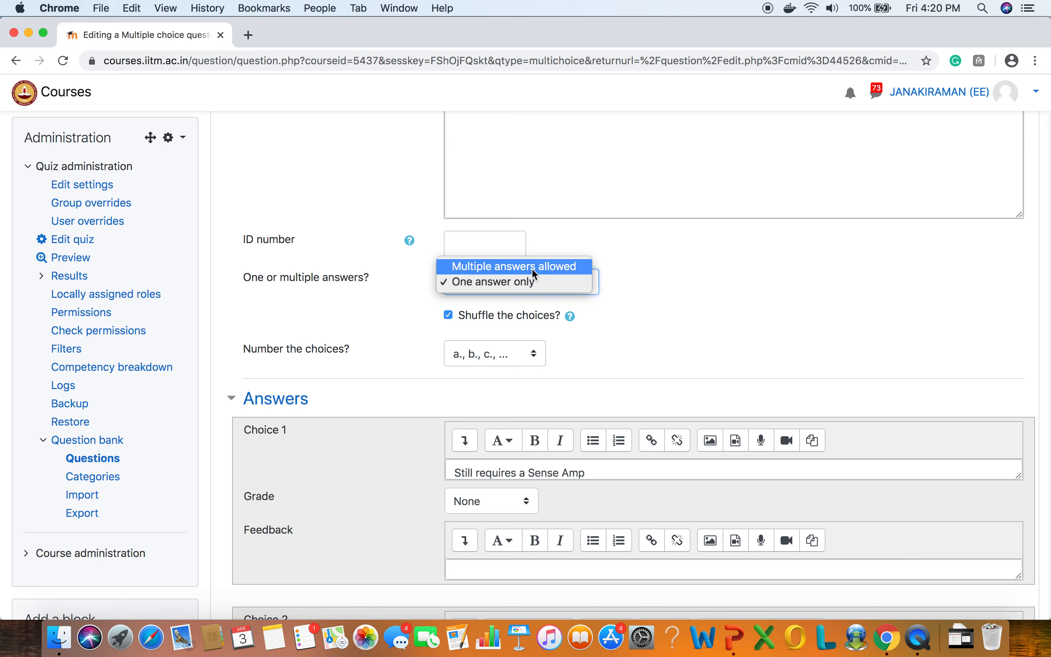
pyautogui.click(703, 307)
# Step: Save the multiple choice question
pyautogui.scroll(-8, 707, 313)
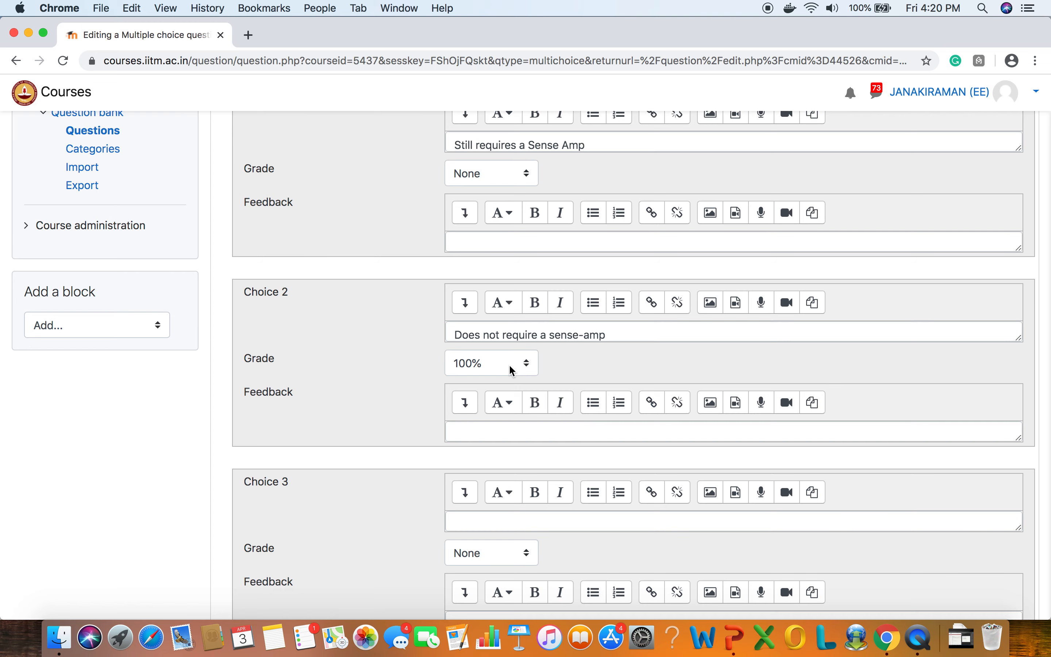
pyautogui.scroll(-6, 600, 355)
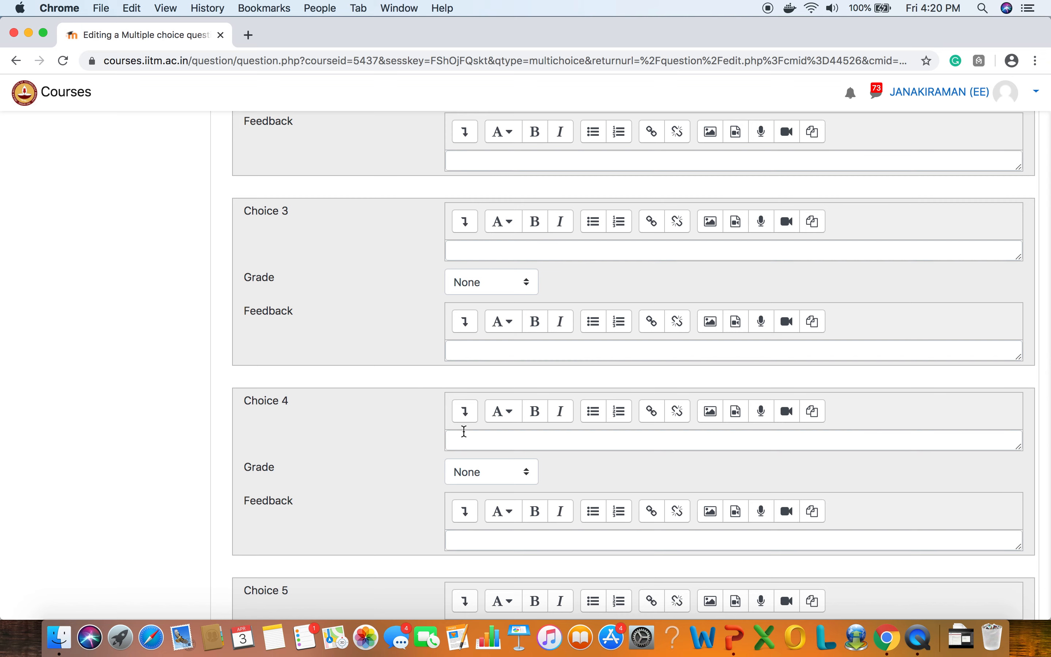
pyautogui.scroll(-8, 393, 382)
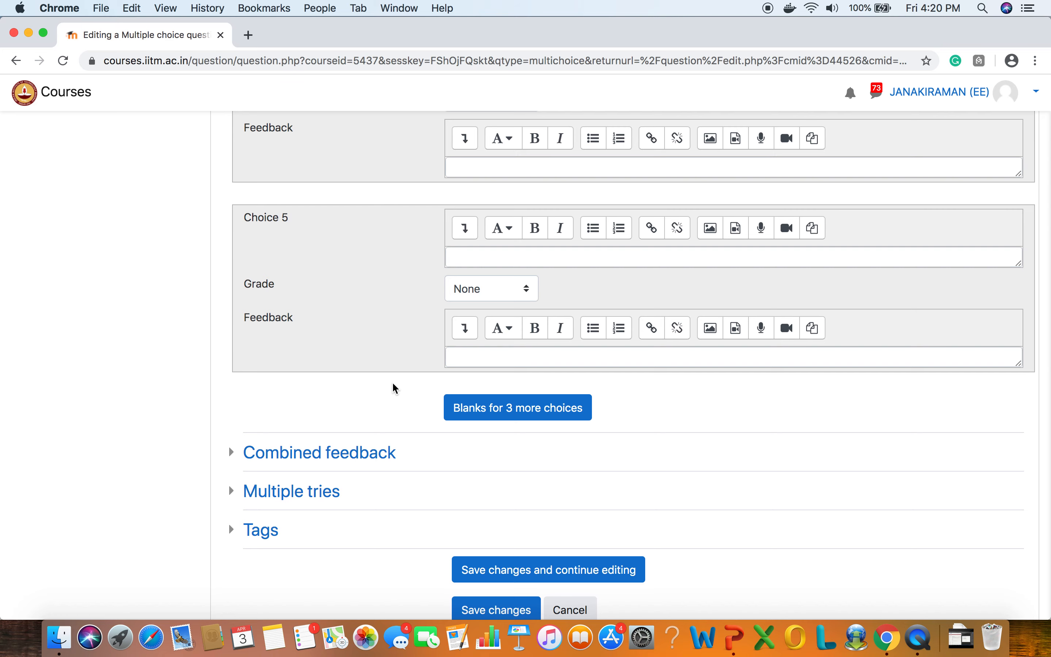
pyautogui.scroll(-3, 434, 434)
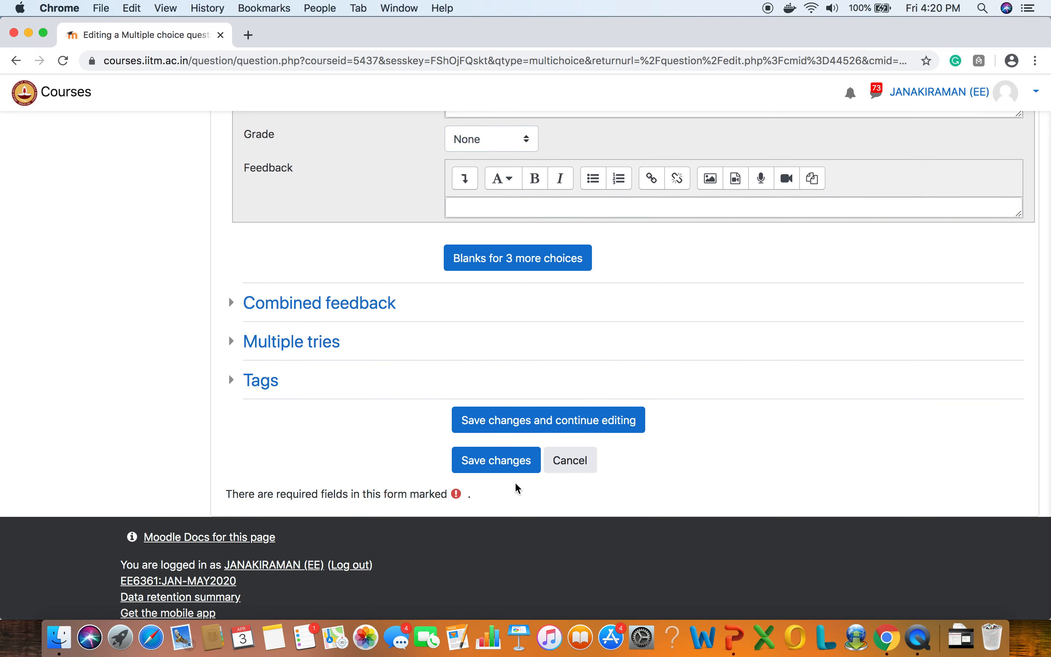
pyautogui.click(512, 470)
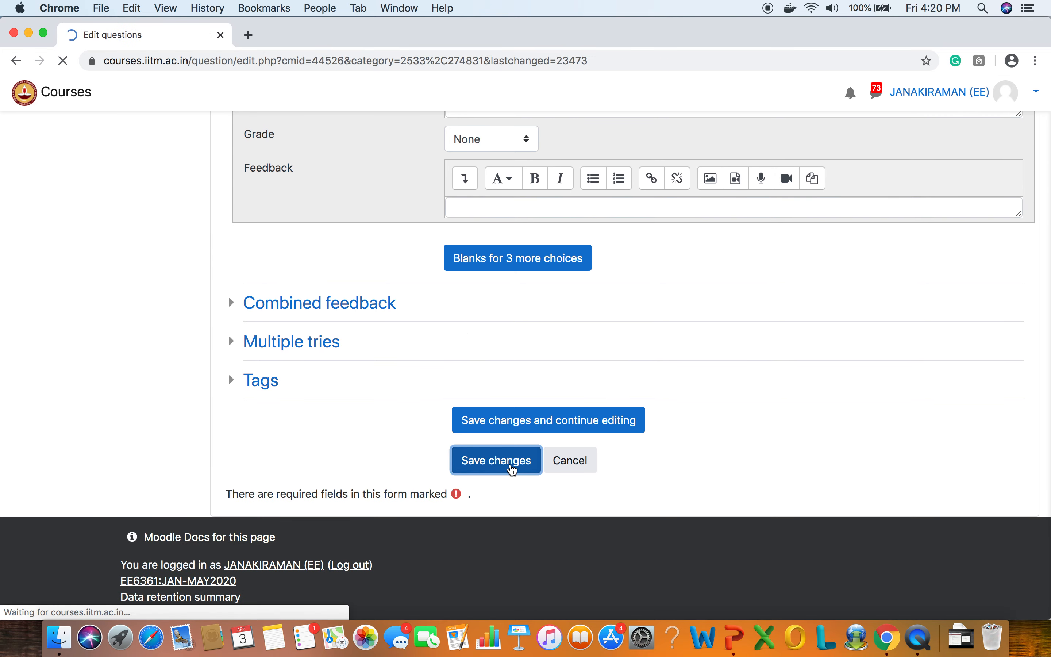
# Step: Start creating a new Numerical question in the question bank
pyautogui.scroll(-6, 608, 446)
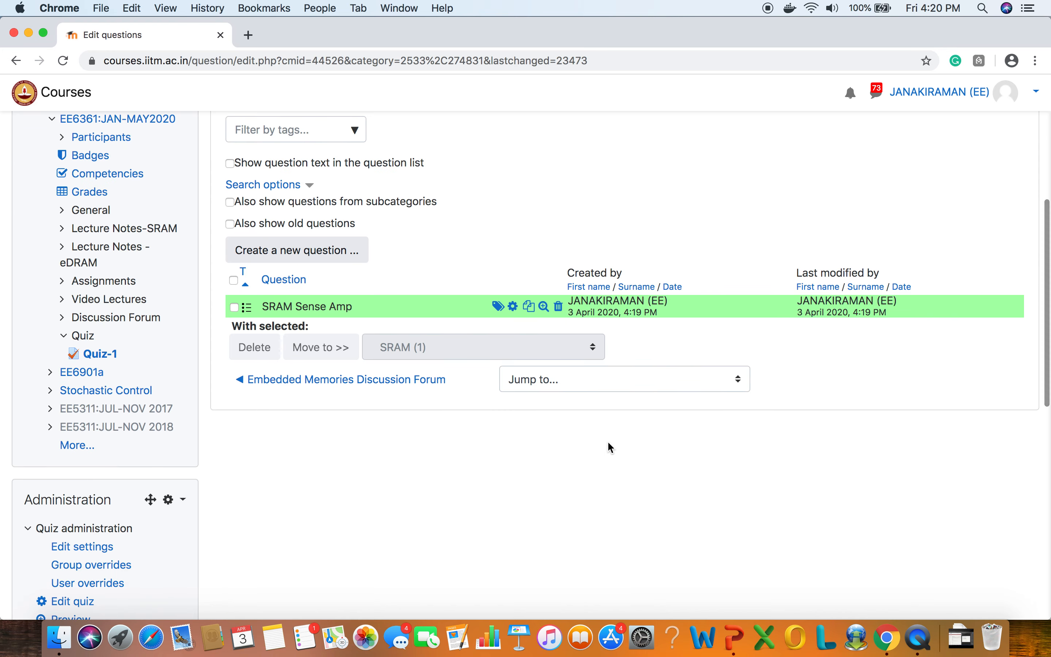
pyautogui.click(340, 252)
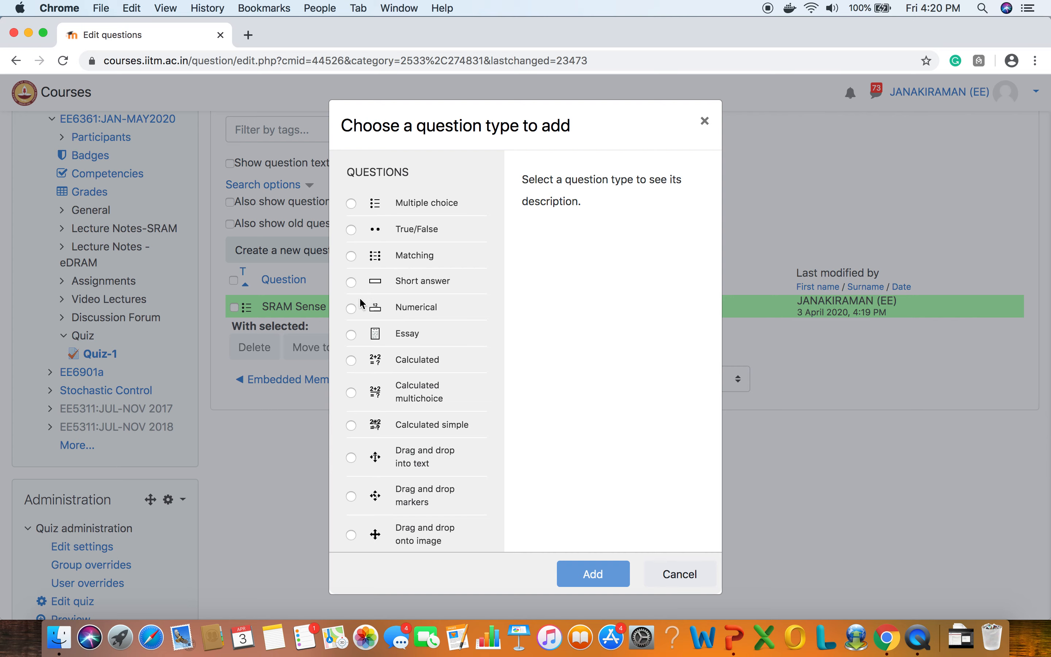
pyautogui.click(350, 306)
pyautogui.click(592, 571)
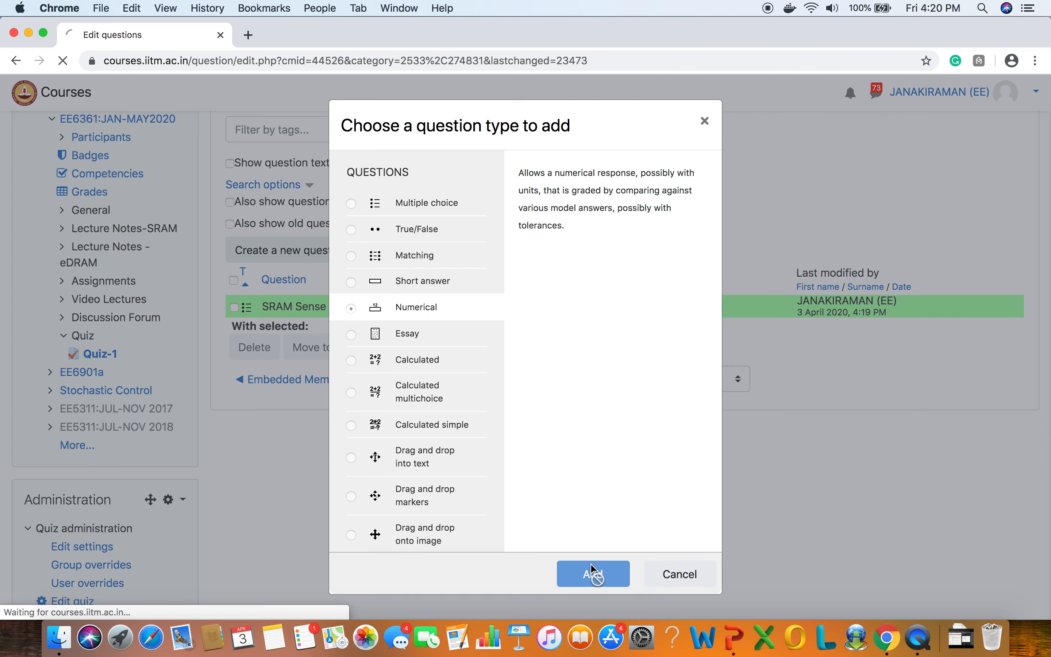
# Step: Name the numerical question SRAM Sizing
pyautogui.click(516, 377)
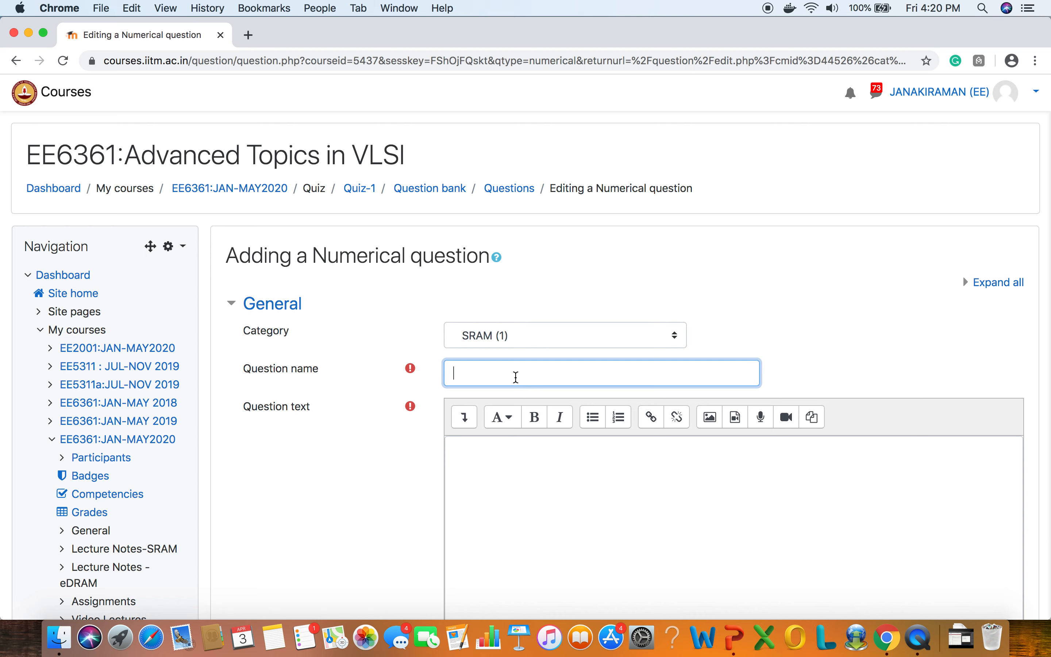
pyautogui.write('SRAM Sizing')
pyautogui.click(527, 473)
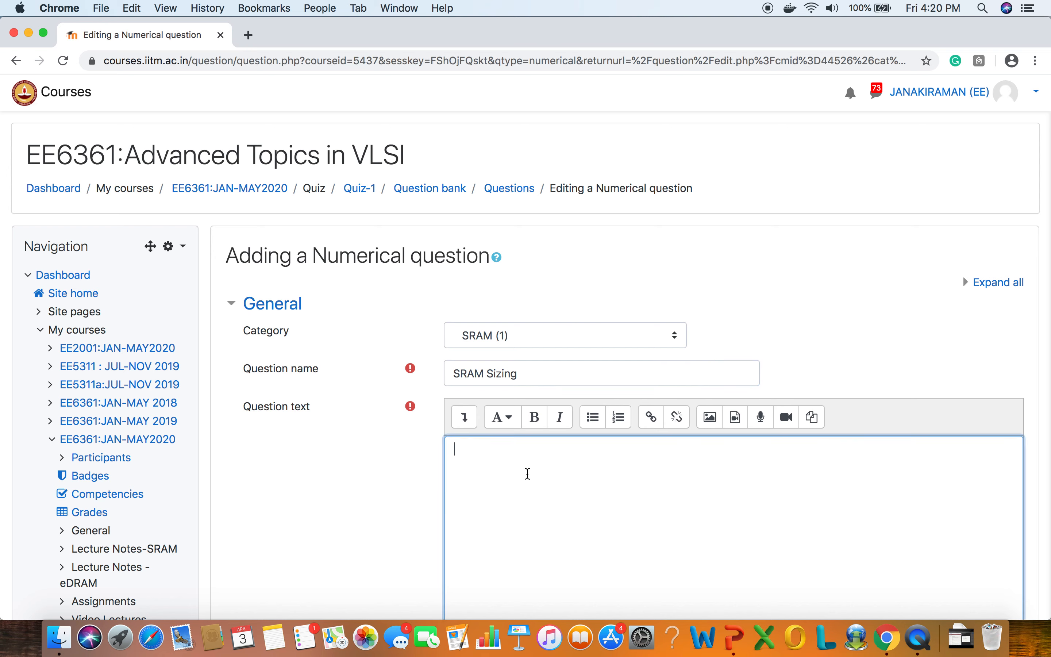
# Step: Enter the question text If the PMOS pull up width is 100n then the pull-down NMOS size should be in nano-meters
pyautogui.write('If the NMOS')
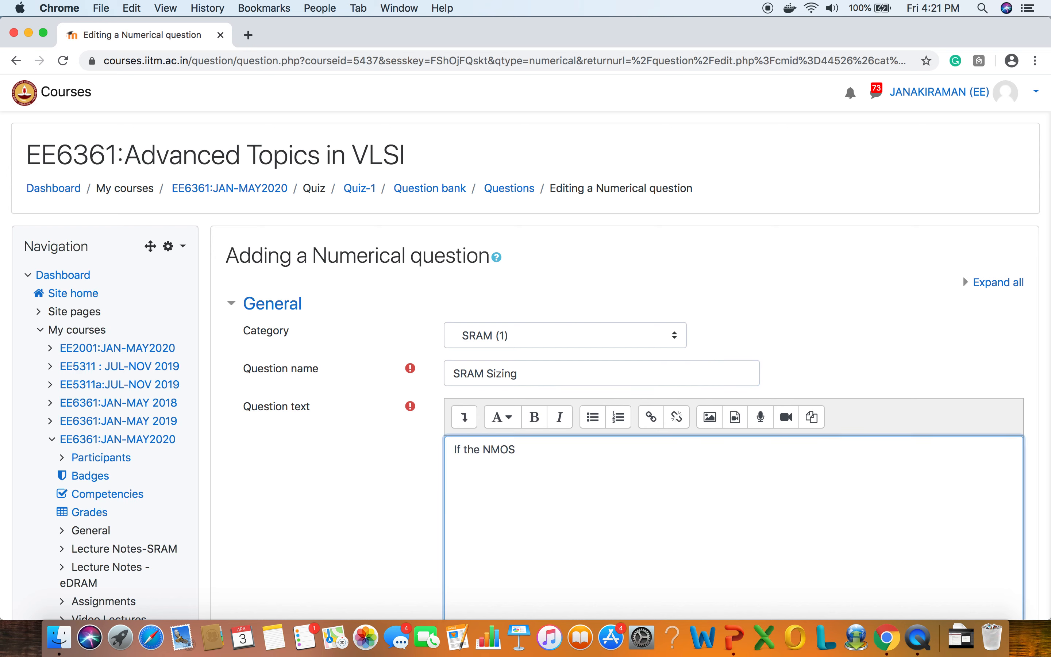
pyautogui.press('BackSpace')
pyautogui.press('BackSpace')
pyautogui.press('BackSpace')
pyautogui.press('BackSpace')
pyautogui.write('PMOS pu')
pyautogui.write('ll up is')
pyautogui.write(' of serie')
pyautogui.press('BackSpace')
pyautogui.press('BackSpace')
pyautogui.press('BackSpace')
pyautogui.write('wid')
pyautogui.write('th is 100n')
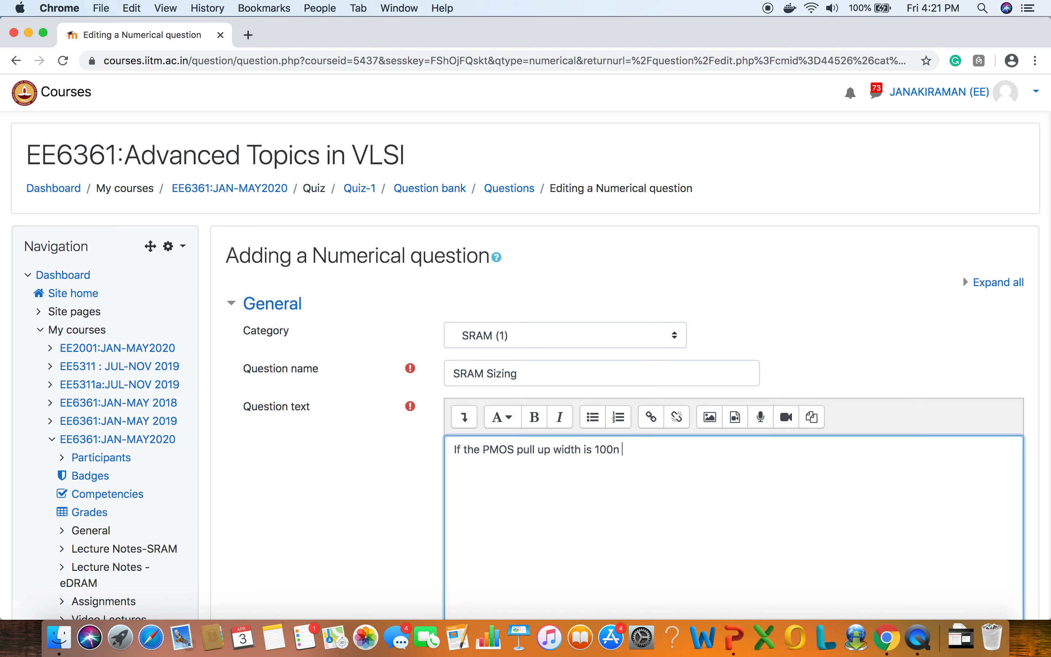
pyautogui.write(' then the pull down NMOS ')
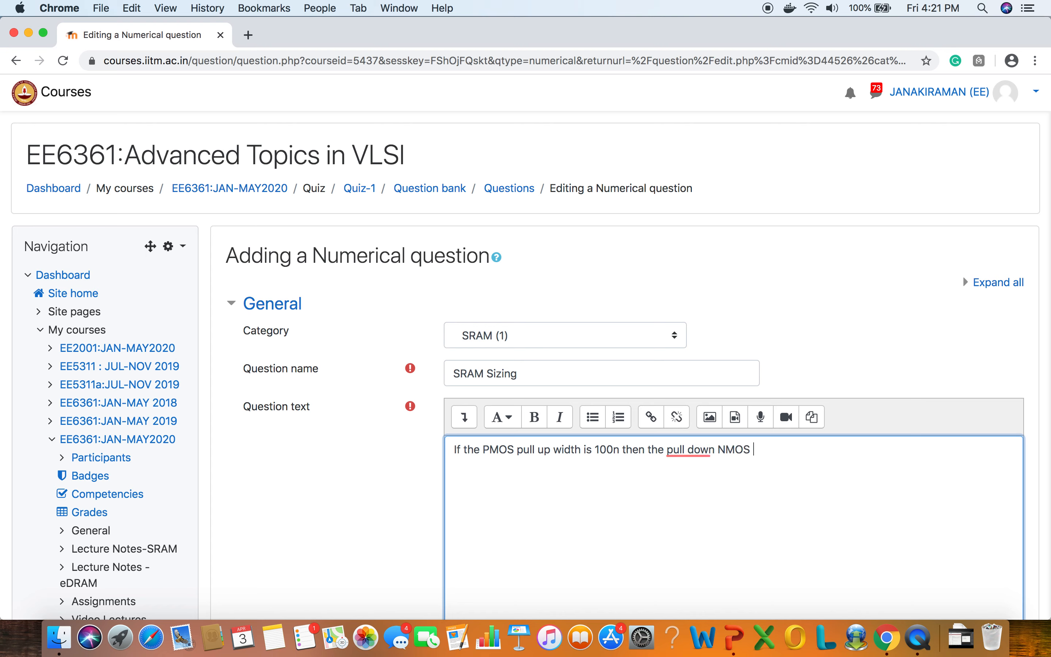
pyautogui.write('size should be')
pyautogui.moveTo(685, 456)
pyautogui.click(690, 494)
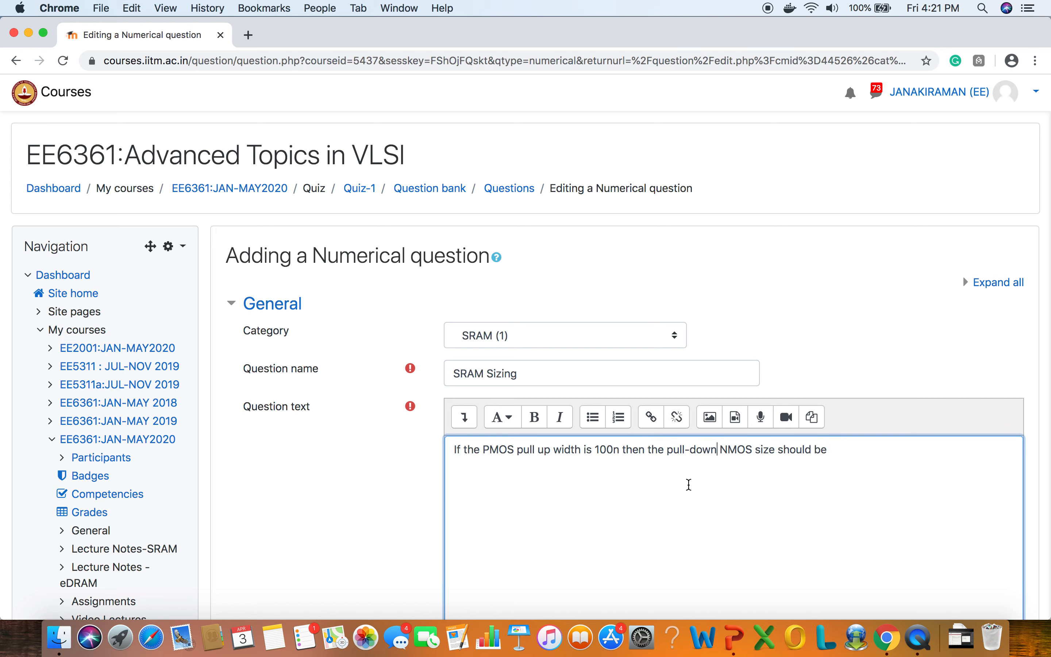
pyautogui.scroll(-10, 654, 489)
pyautogui.scroll(4, 771, 380)
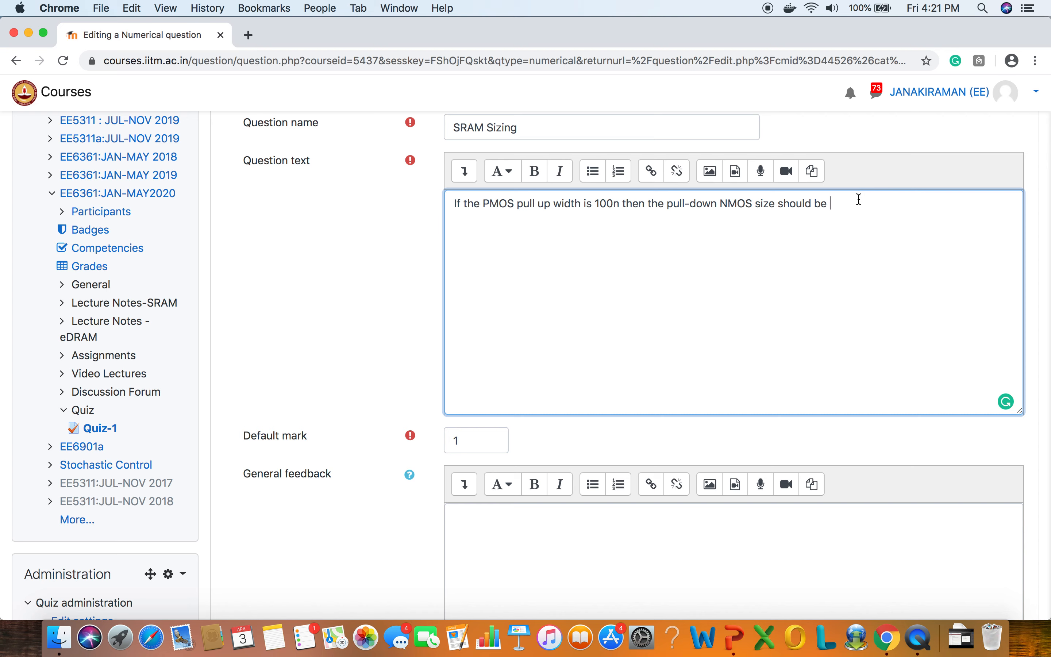
pyautogui.write('in nano-meters')
# Step: Set the first answer to 160 with a 100% grade
pyautogui.scroll(-8, 735, 382)
pyautogui.click(497, 393)
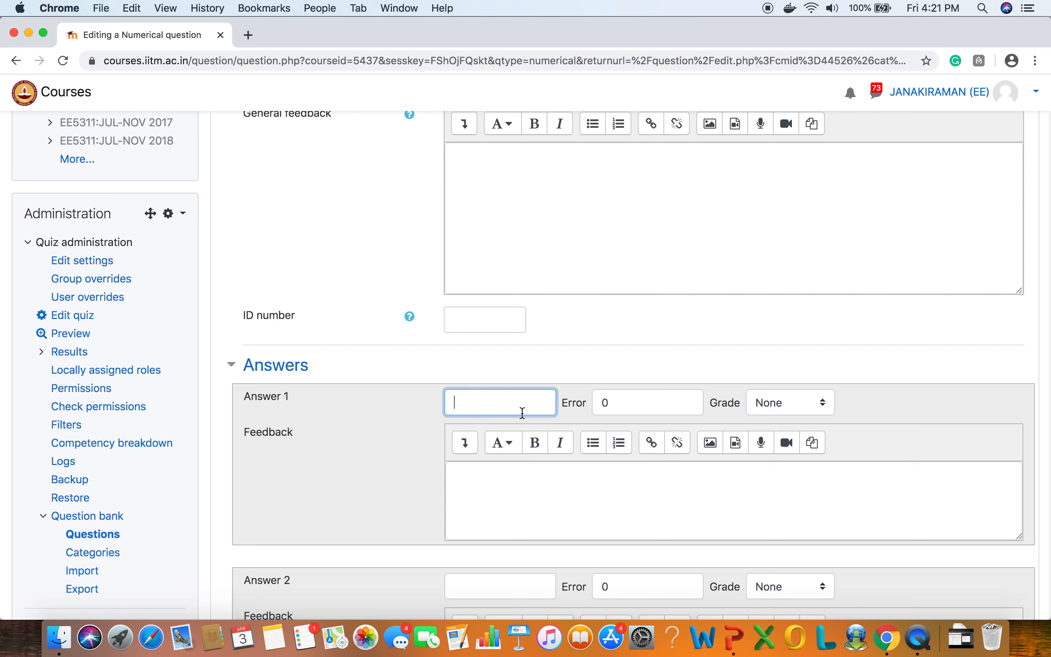
pyautogui.scroll(5, 617, 236)
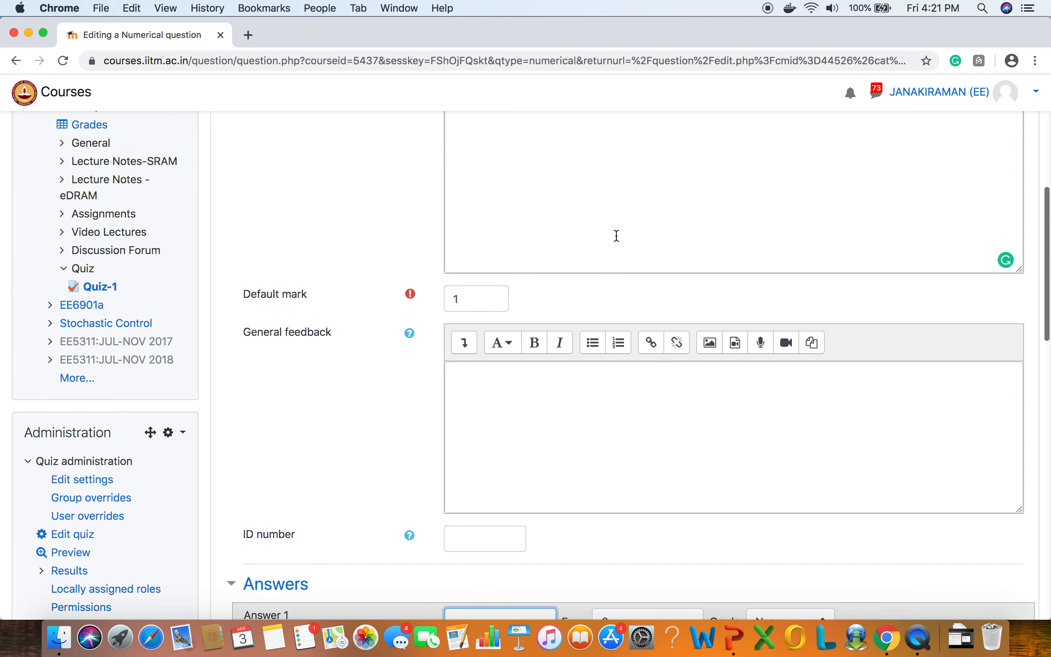
pyautogui.scroll(8, 617, 236)
pyautogui.scroll(-10, 617, 235)
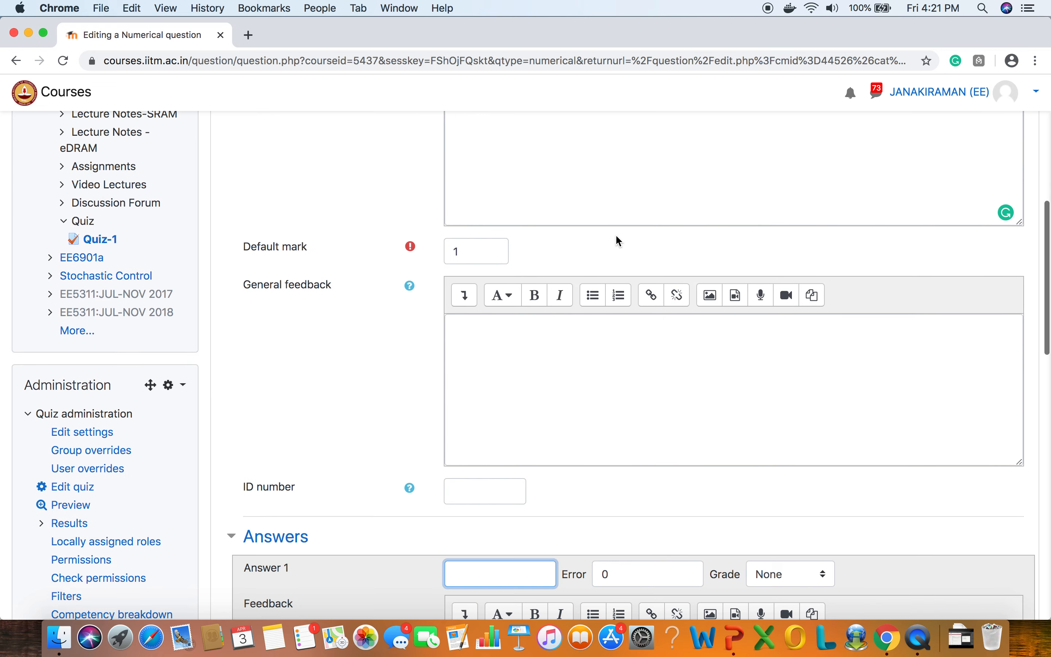
pyautogui.write('1')
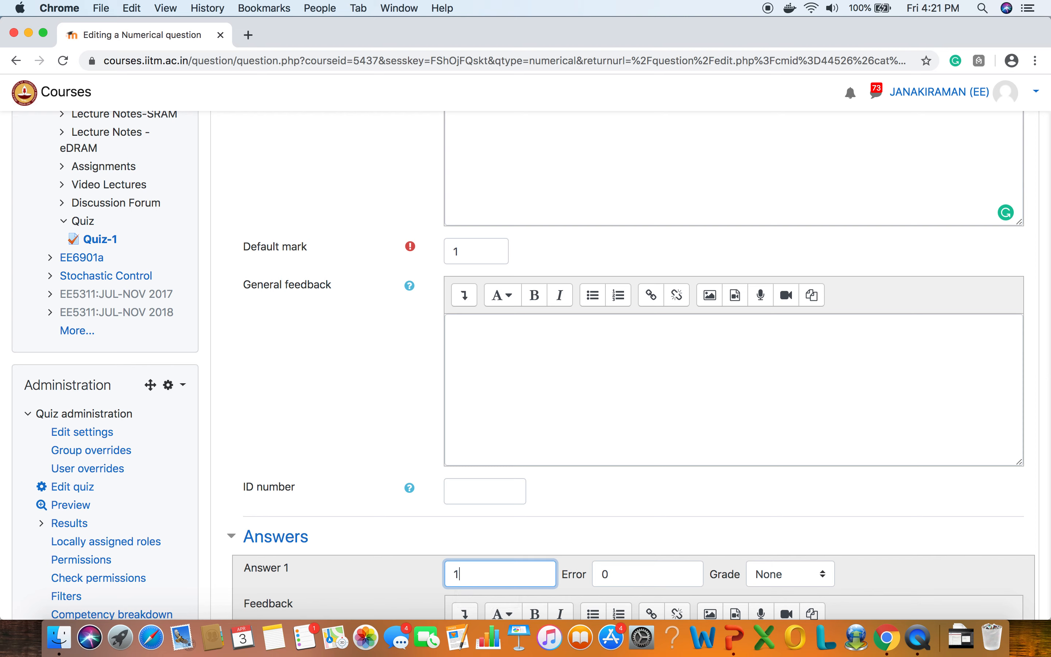
pyautogui.write('60')
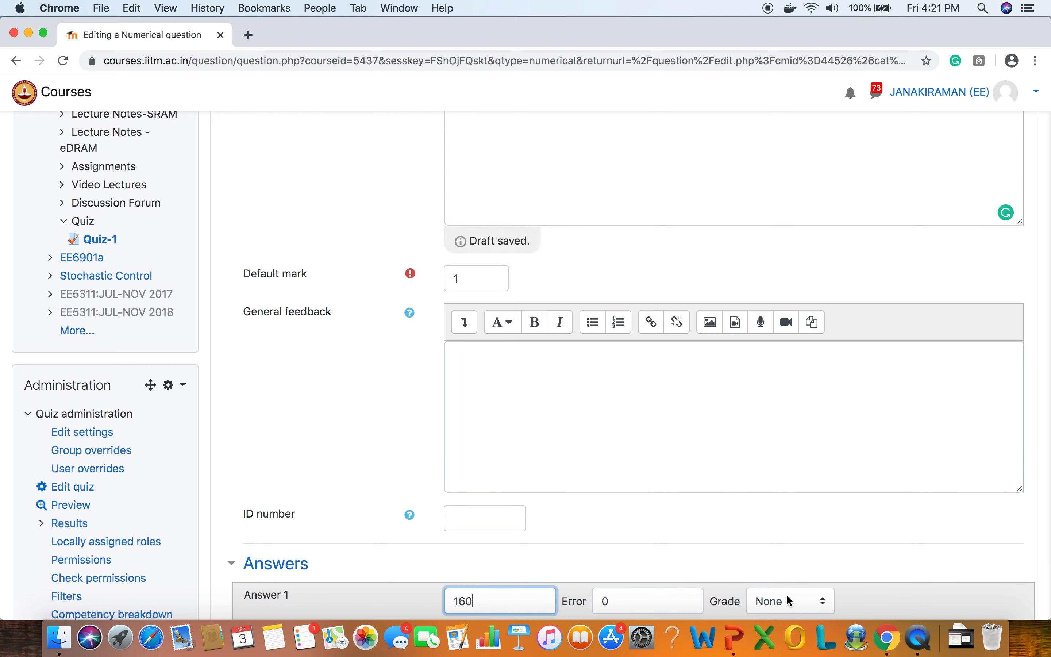
pyautogui.click(789, 600)
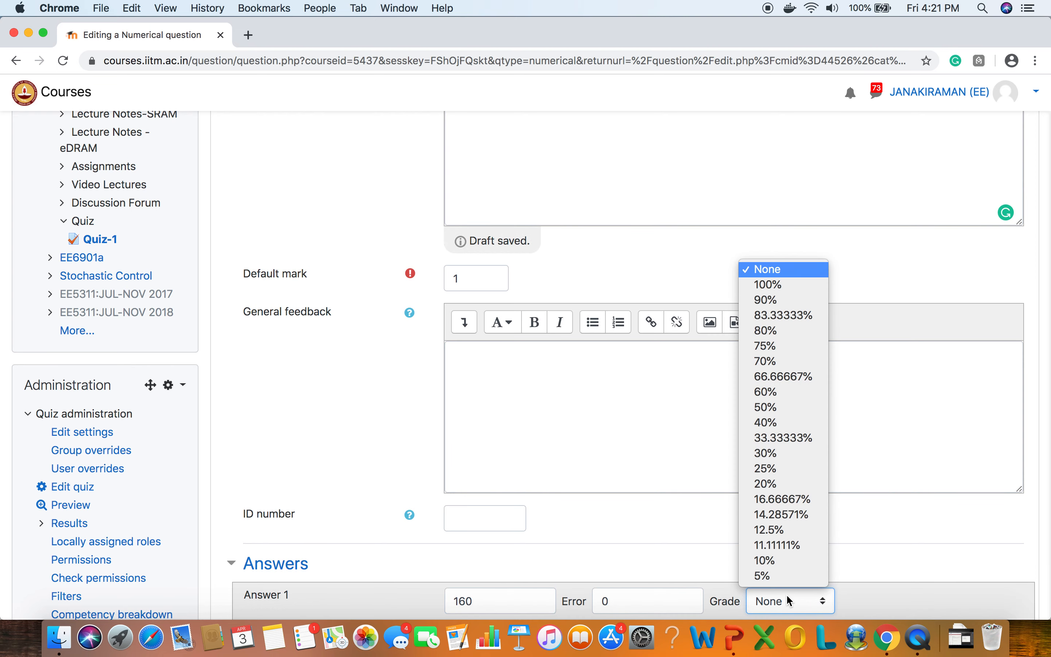
pyautogui.click(822, 287)
pyautogui.scroll(-5, 786, 286)
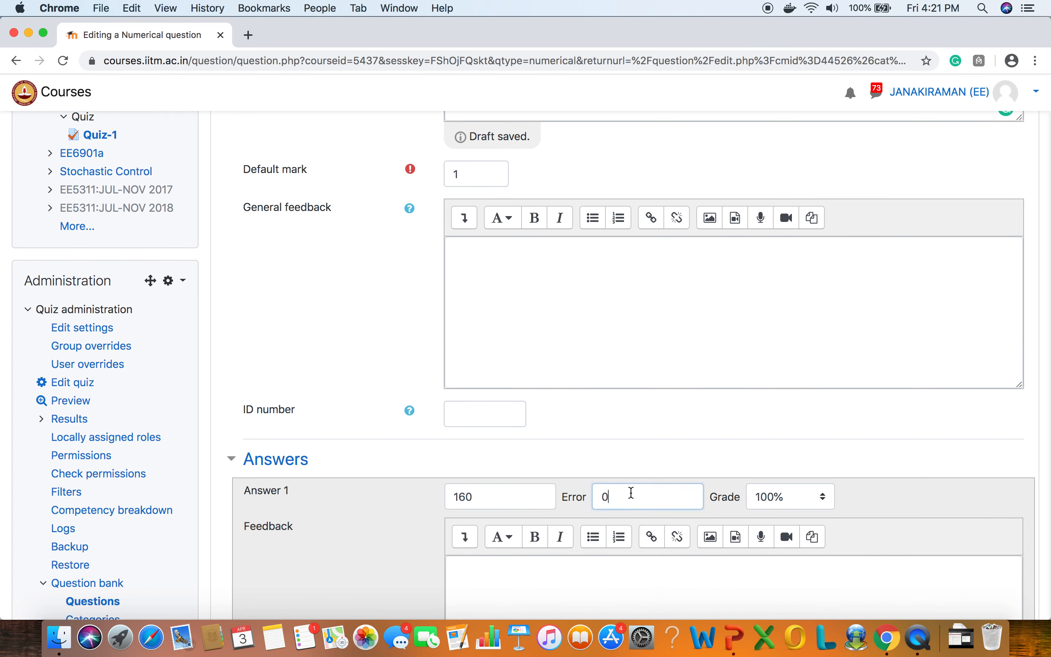
# Step: Set the first answer's error to 0 and save the numerical question
pyautogui.click(632, 493)
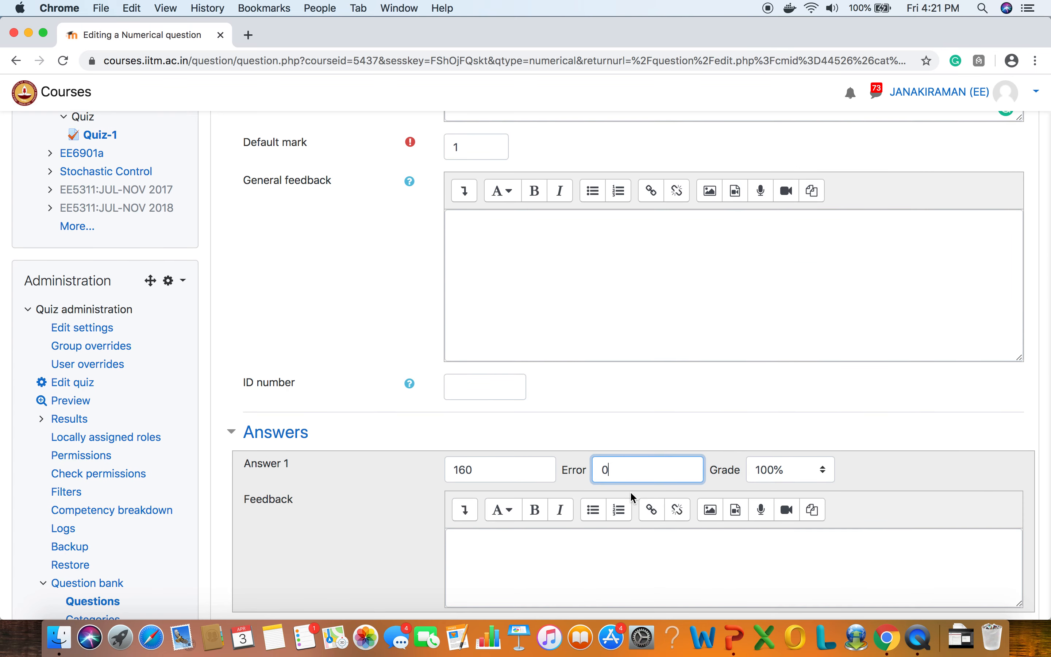
pyautogui.press('BackSpace')
pyautogui.write('1')
pyautogui.press('BackSpace')
pyautogui.write('0')
pyautogui.scroll(-5, 708, 308)
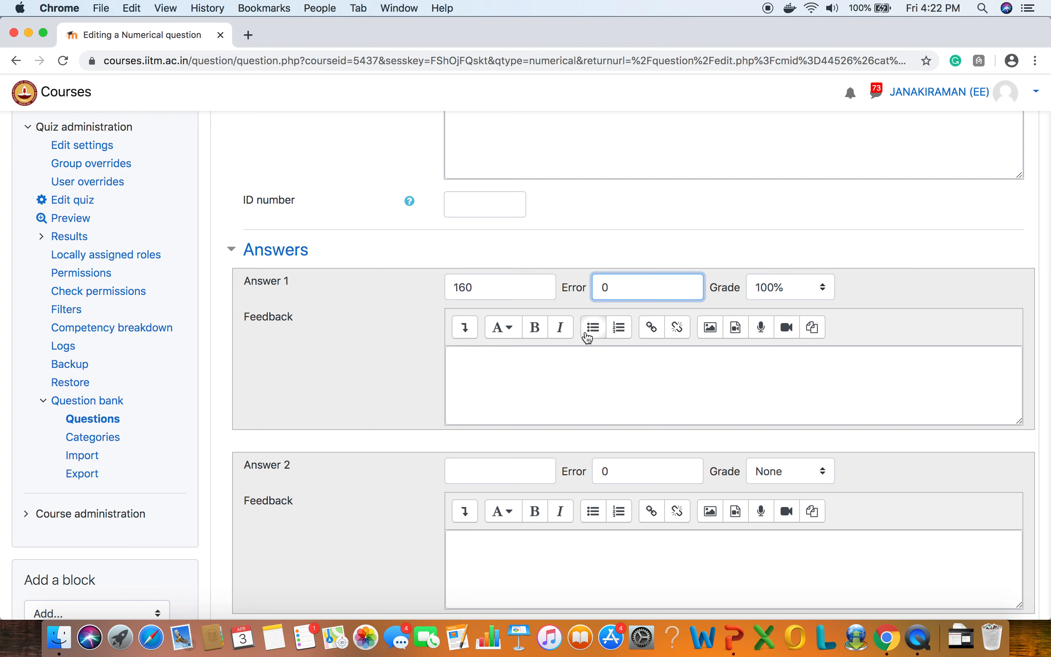
pyautogui.press('BackSpace')
pyautogui.write('1')
pyautogui.press('BackSpace')
pyautogui.scroll(-5, 647, 394)
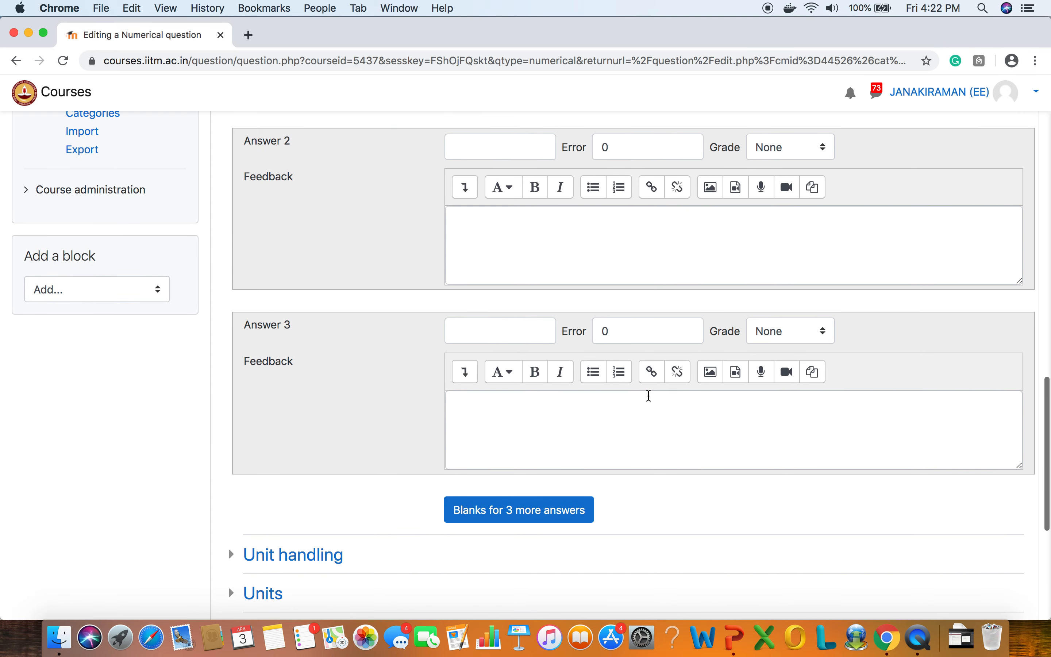
pyautogui.write('0')
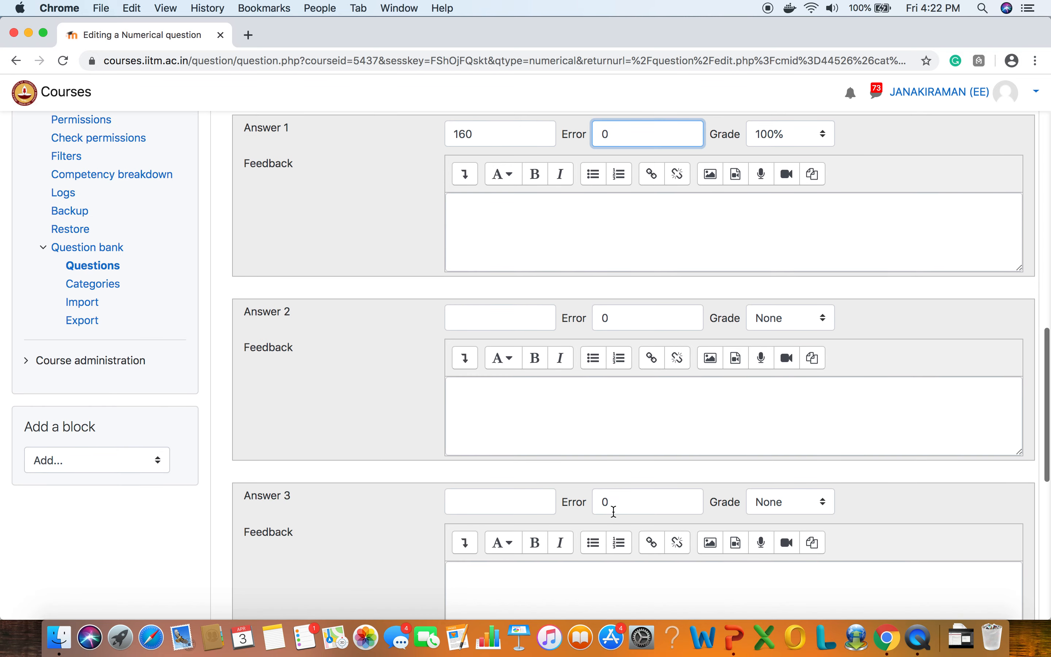
pyautogui.scroll(-6, 614, 511)
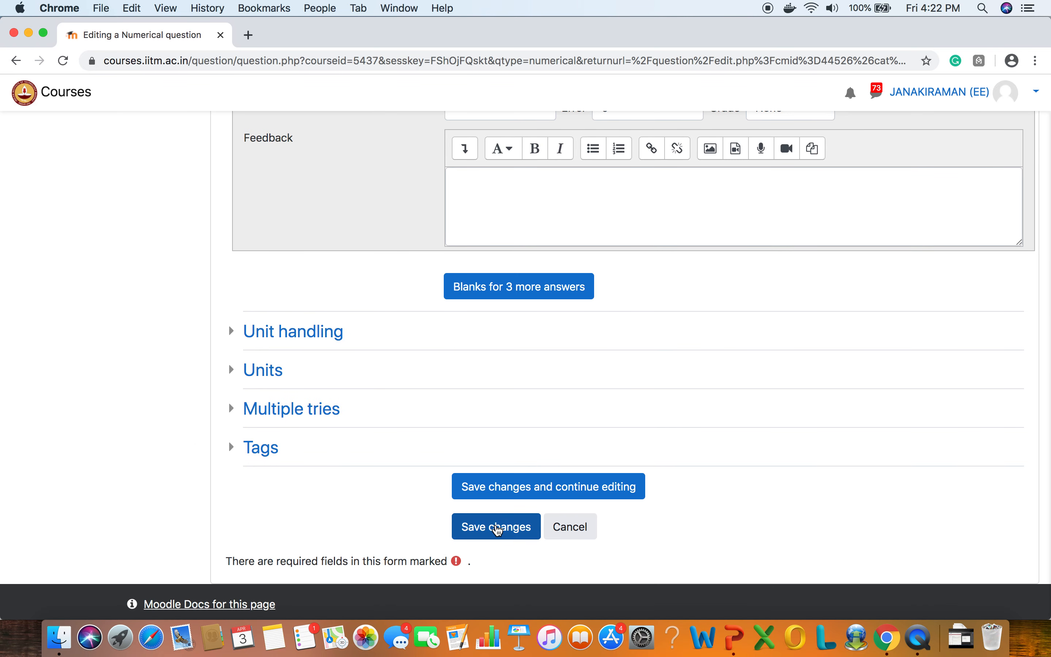
pyautogui.click(498, 527)
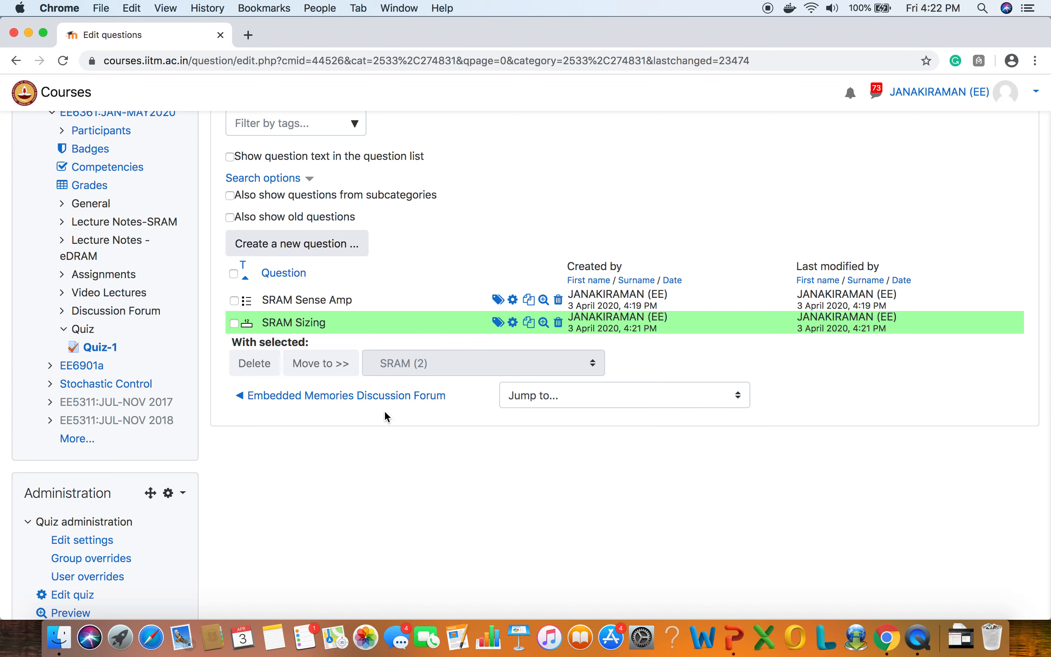
# Step: Open Quiz-1 for editing and add the SRAM Sense Amp and SRAM Sizing questions from the SRAM category
pyautogui.click(109, 352)
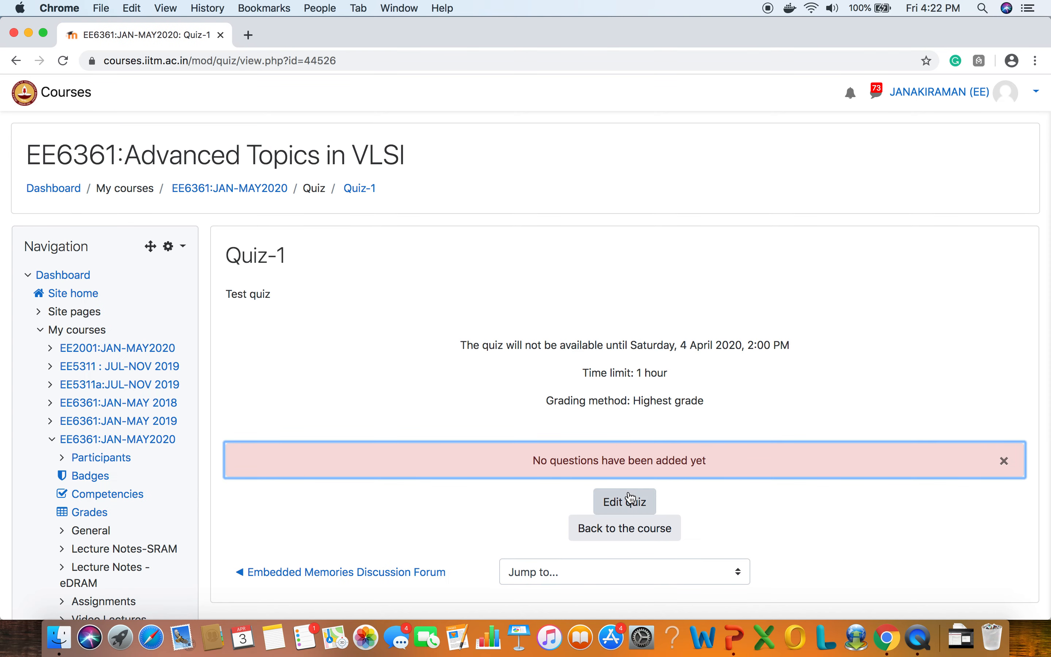
pyautogui.scroll(-8, 351, 440)
pyautogui.scroll(-3, 348, 439)
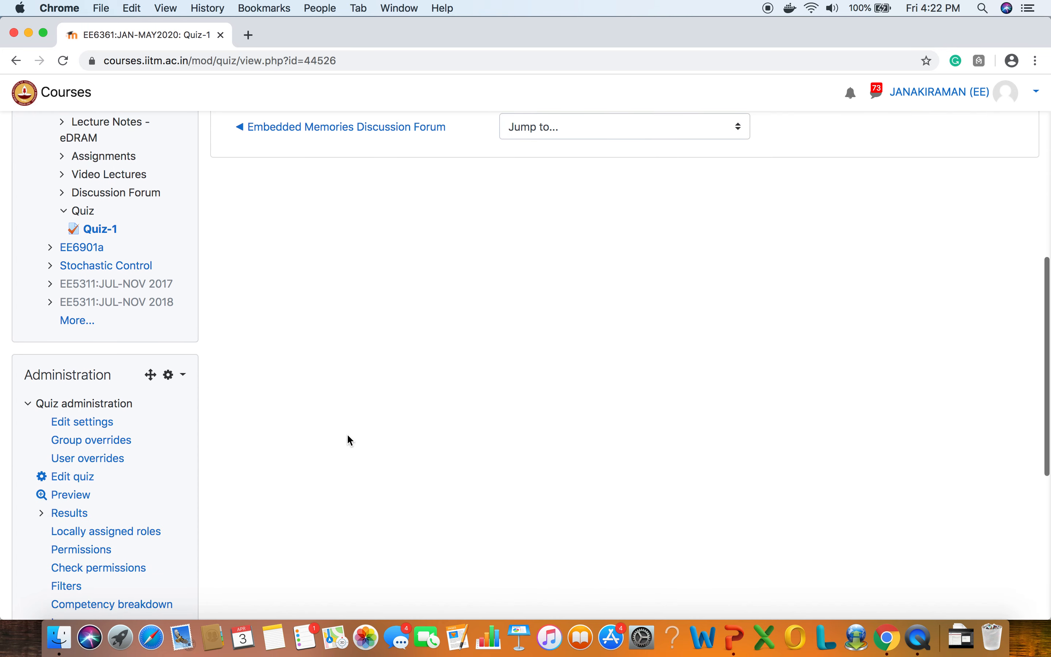
pyautogui.click(77, 477)
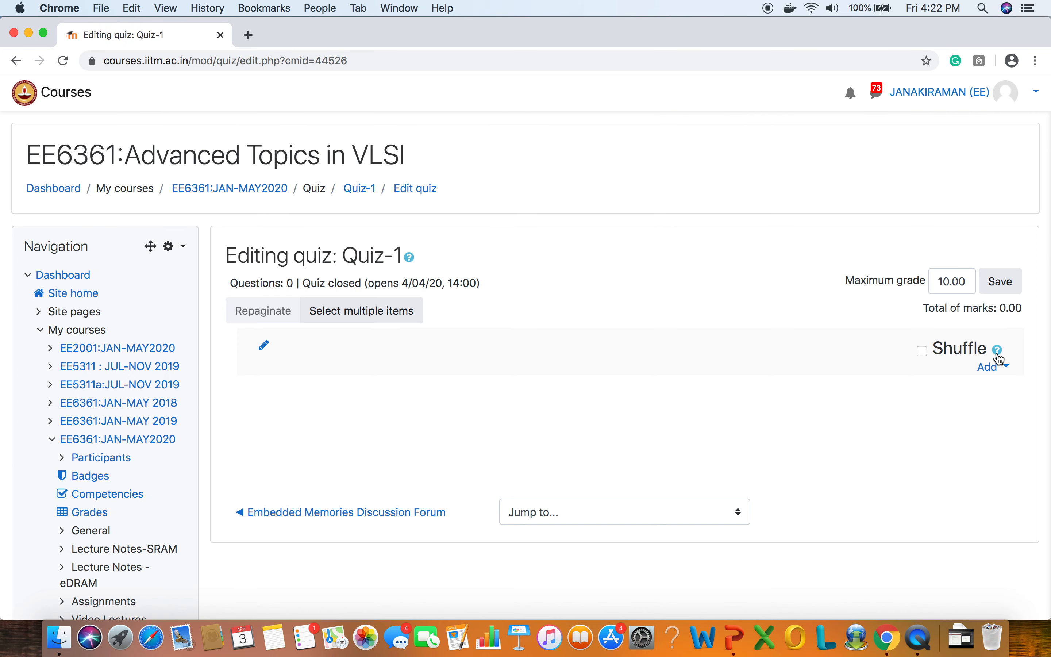
pyautogui.click(997, 369)
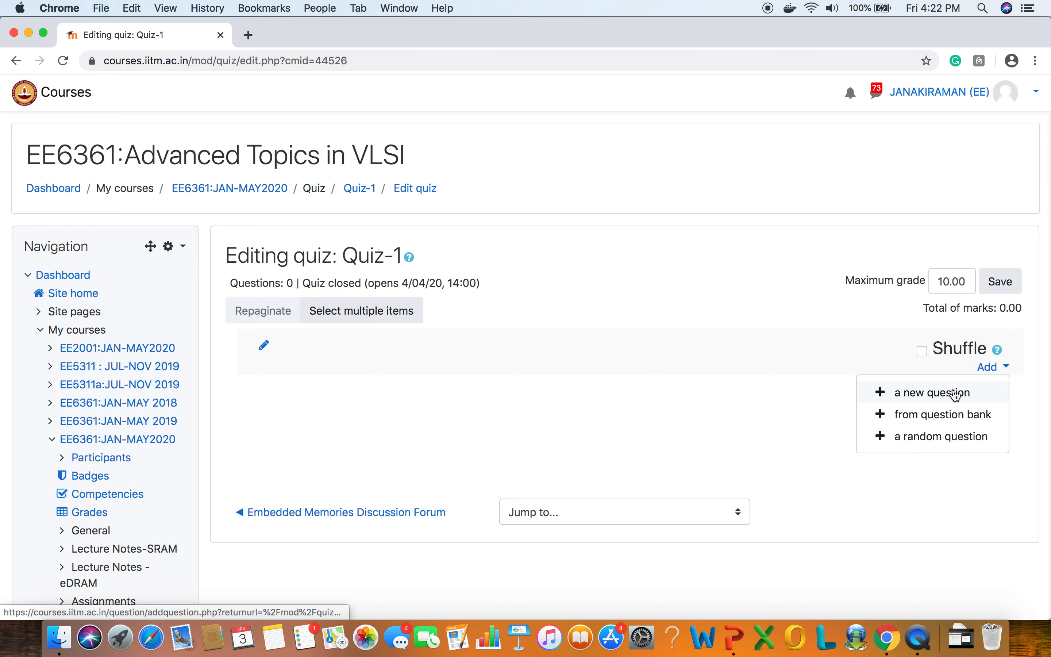
pyautogui.click(969, 417)
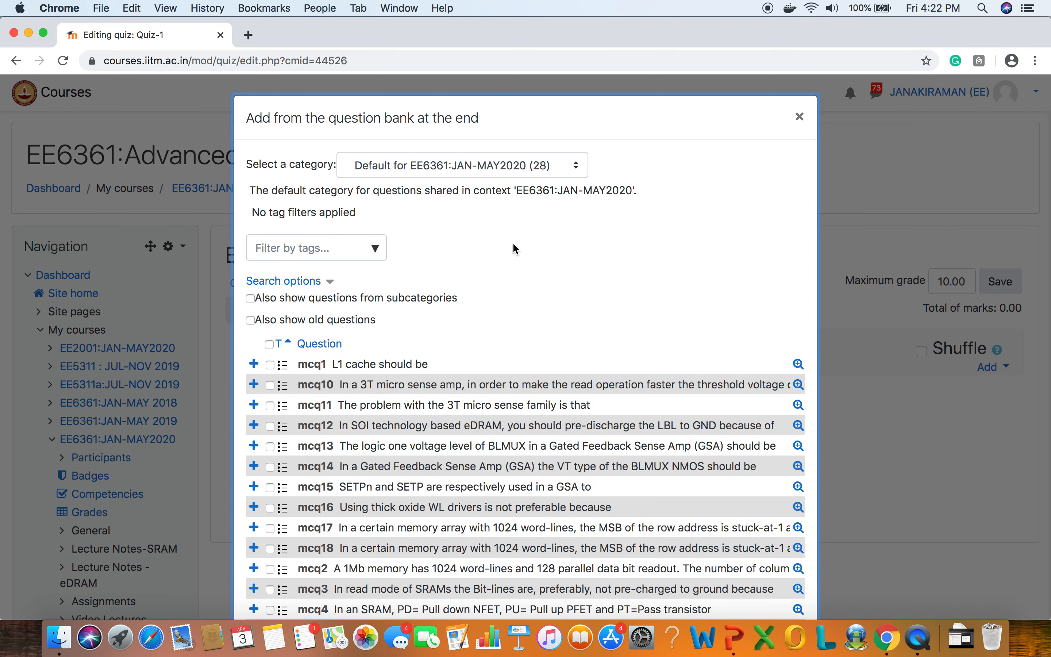
pyautogui.click(503, 163)
pyautogui.click(434, 180)
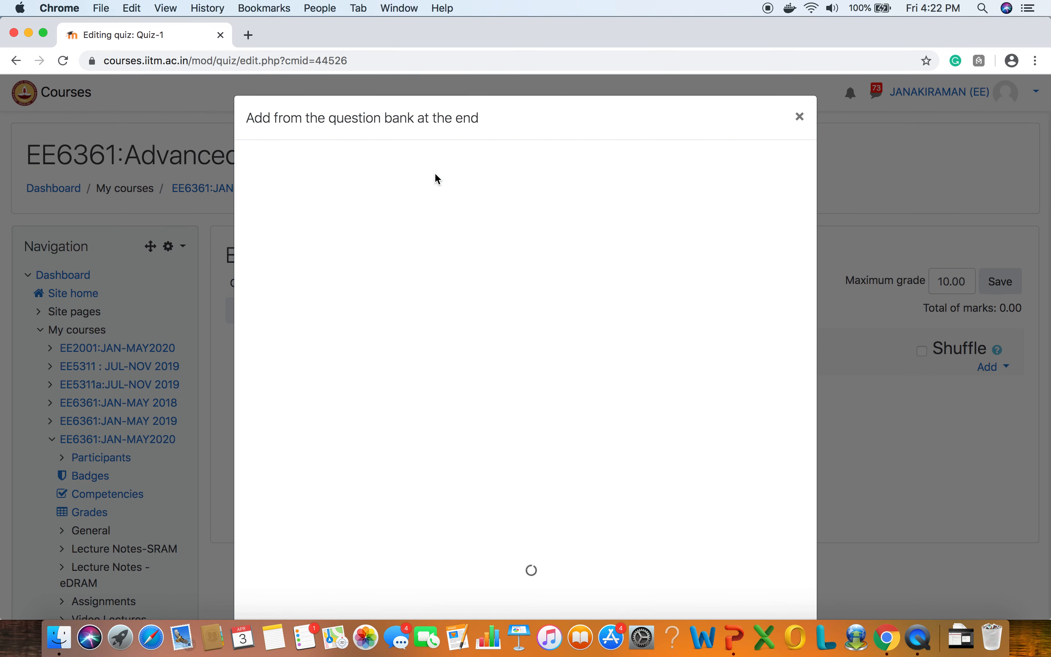
pyautogui.click(269, 405)
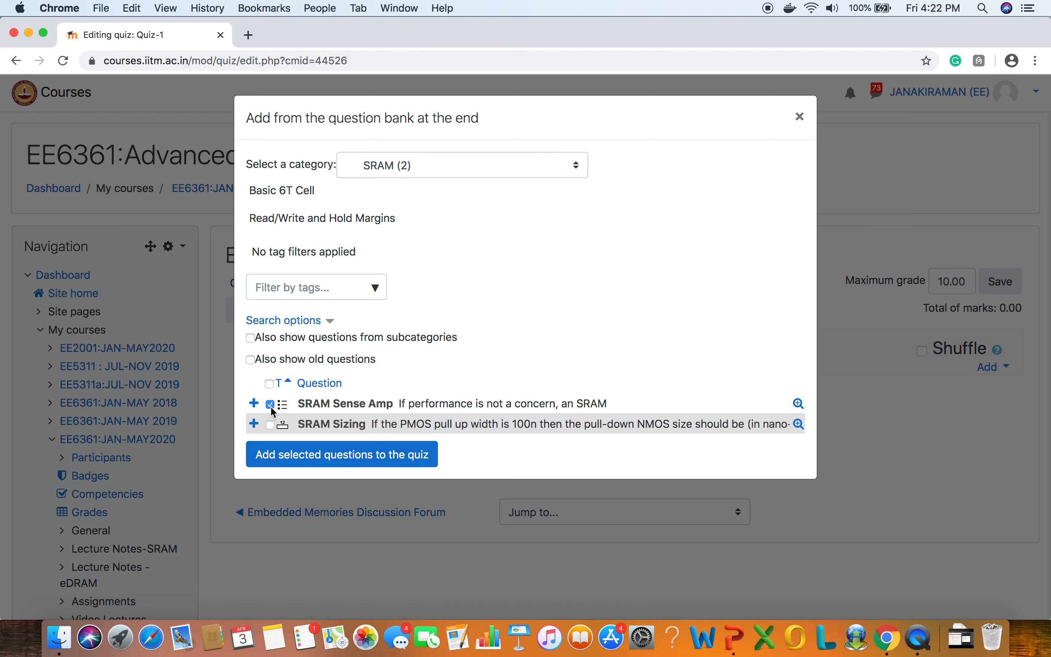
pyautogui.click(269, 425)
pyautogui.click(323, 461)
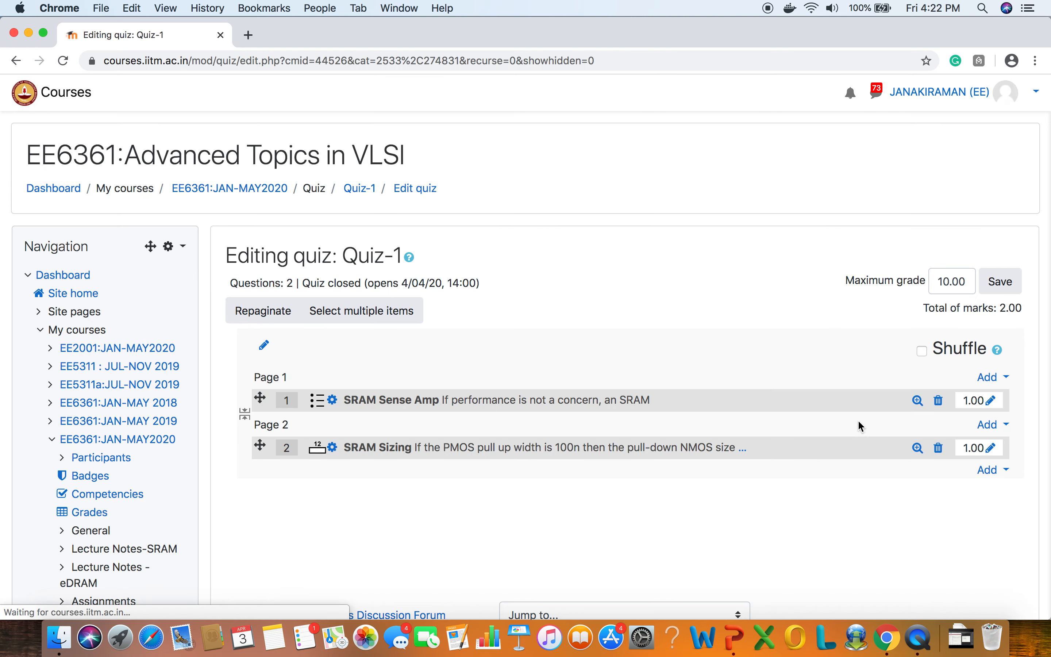
# Step: Set the SRAM Sizing question's mark to 2 and turn on Shuffle for the quiz
pyautogui.click(992, 400)
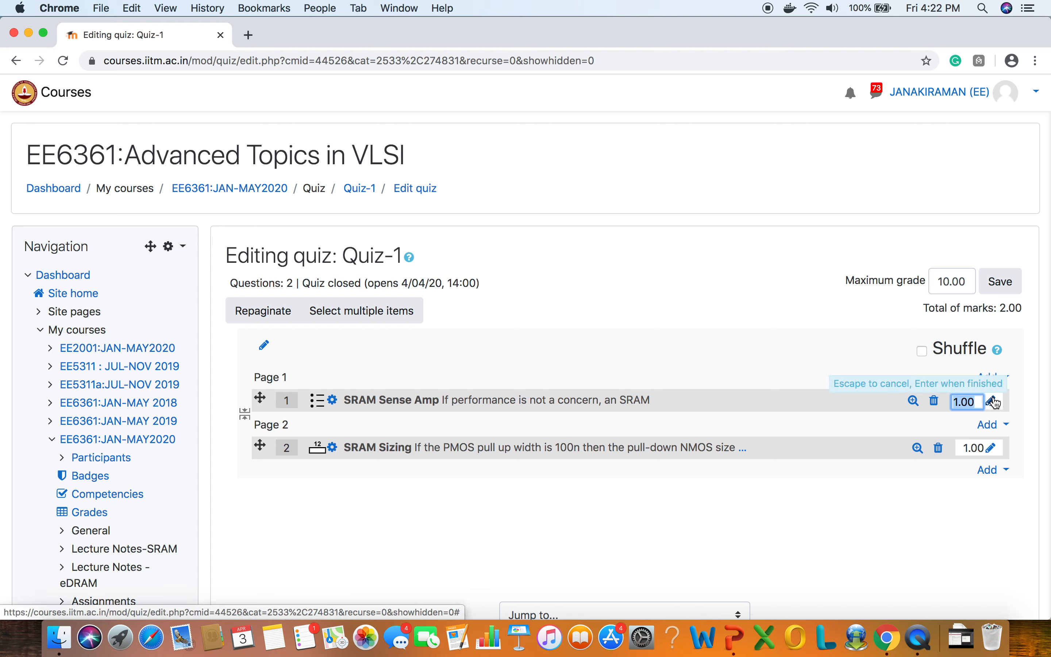
pyautogui.click(991, 448)
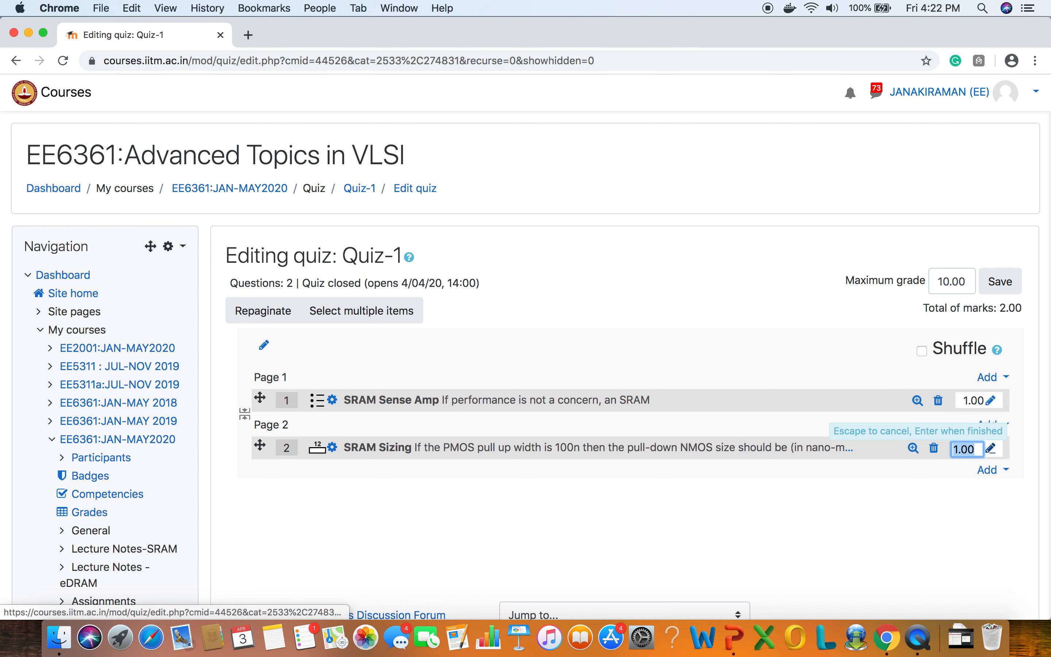
pyautogui.write('2')
pyautogui.press('Escape')
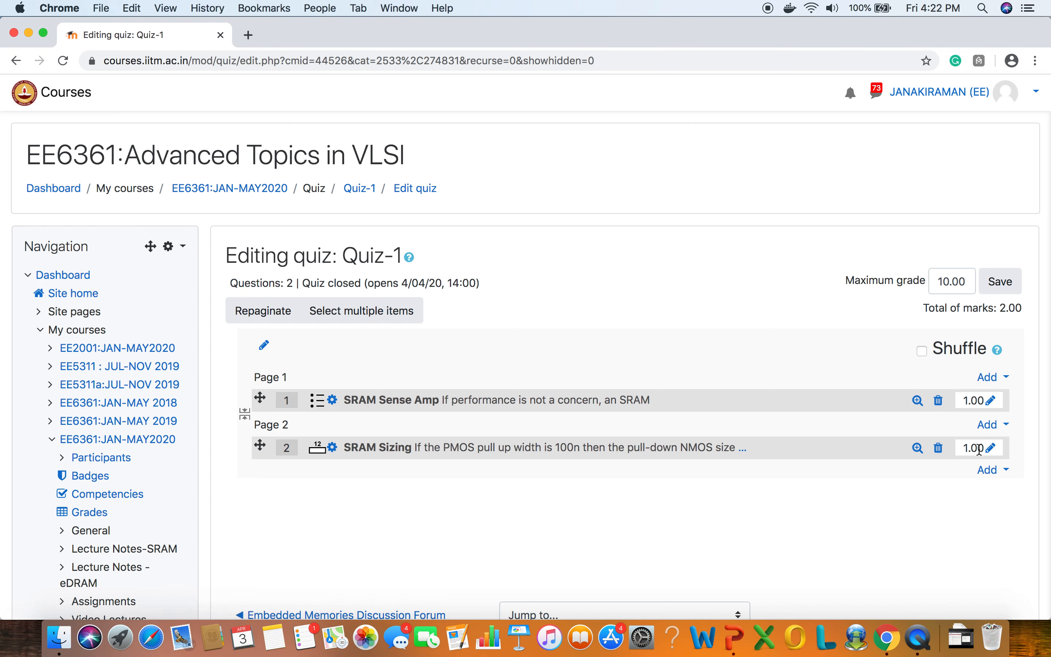
pyautogui.click(992, 451)
pyautogui.write('2')
pyautogui.press('Return')
pyautogui.click(922, 350)
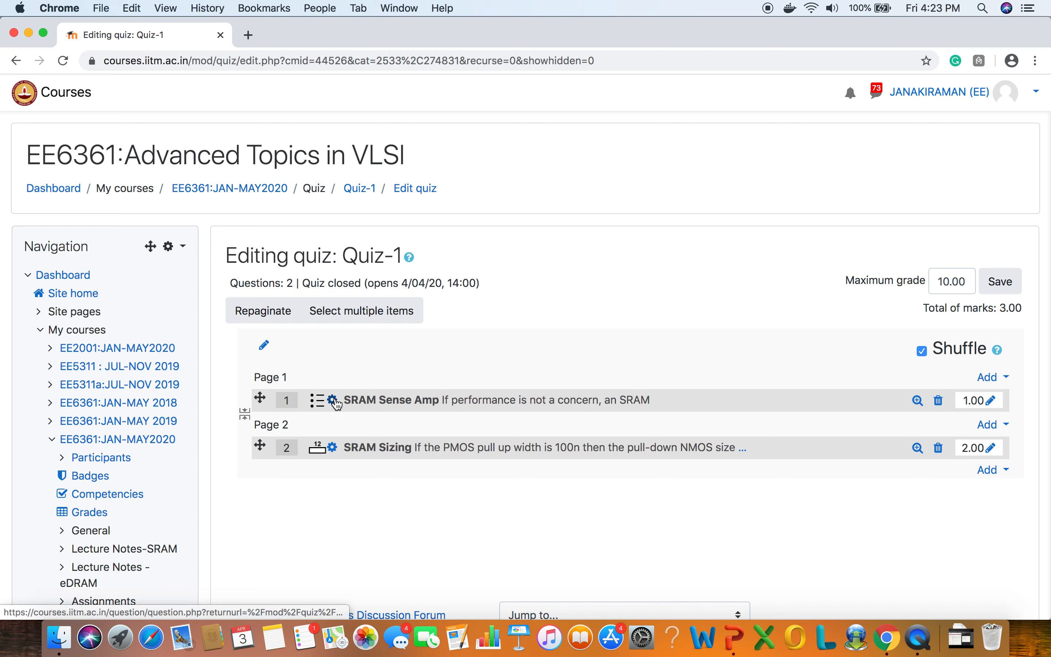
# Step: Preview the SRAM Sense Amp and SRAM Sizing questions individually
pyautogui.click(918, 400)
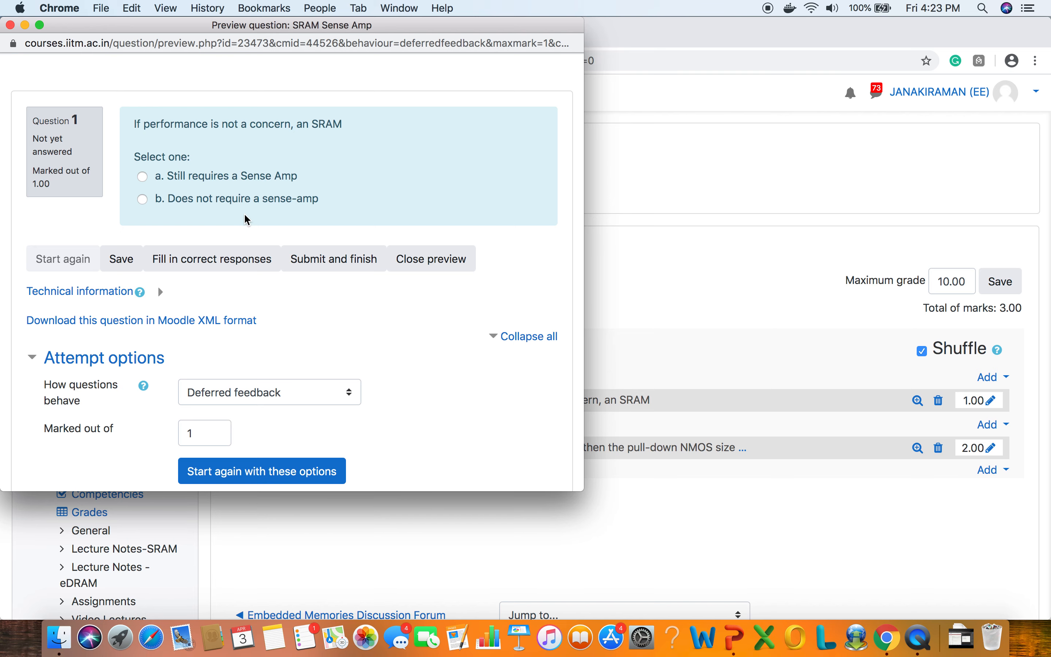
pyautogui.scroll(-5, 246, 219)
pyautogui.scroll(-3, 245, 218)
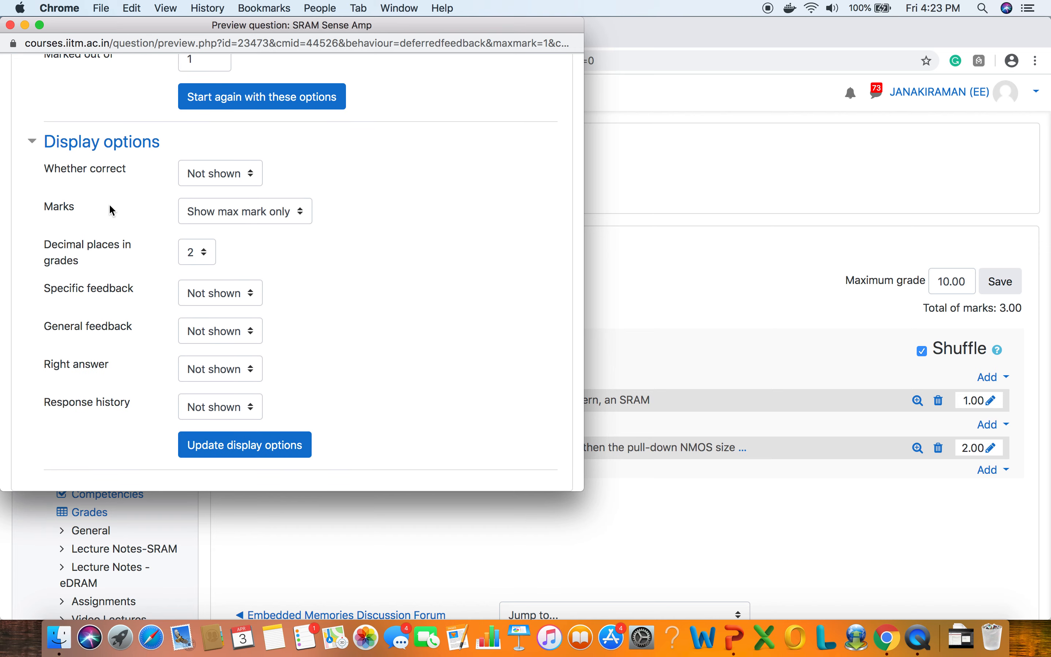
pyautogui.click(11, 25)
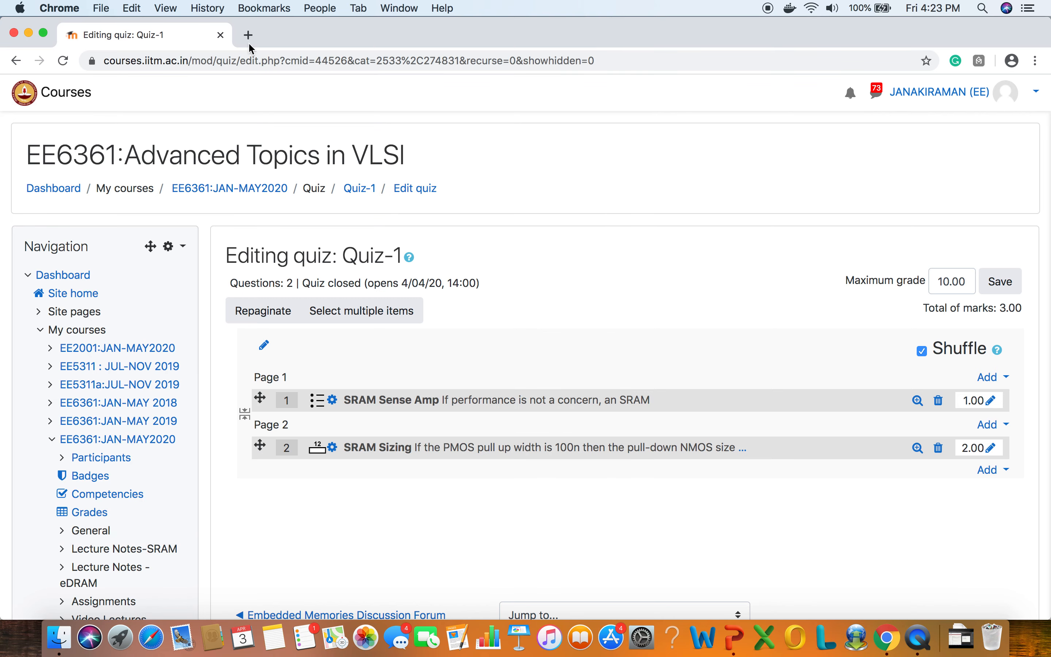
pyautogui.click(918, 448)
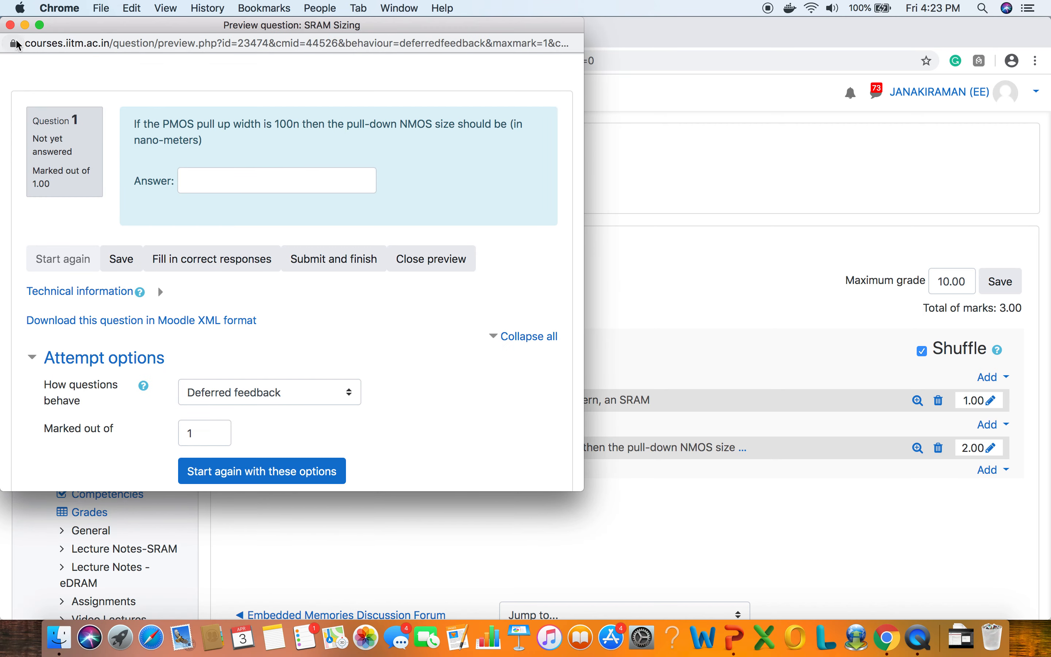
pyautogui.click(11, 25)
pyautogui.scroll(-5, 472, 380)
pyautogui.scroll(6, 471, 380)
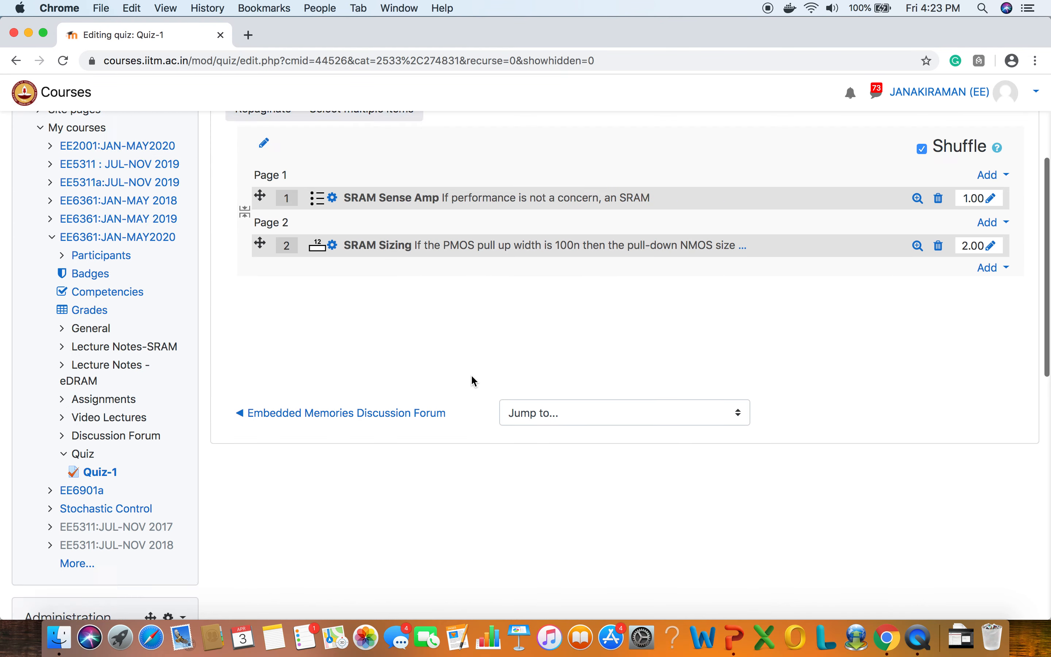
# Step: Start a preview attempt of Quiz-1
pyautogui.click(230, 188)
pyautogui.scroll(-20, 304, 391)
pyautogui.click(313, 407)
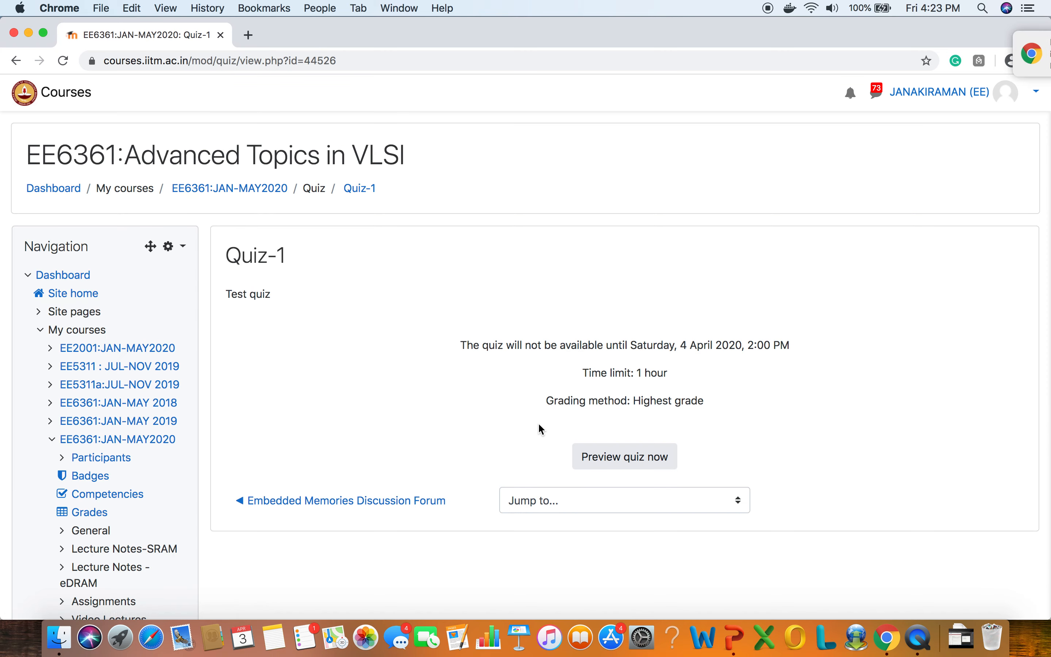
pyautogui.click(634, 456)
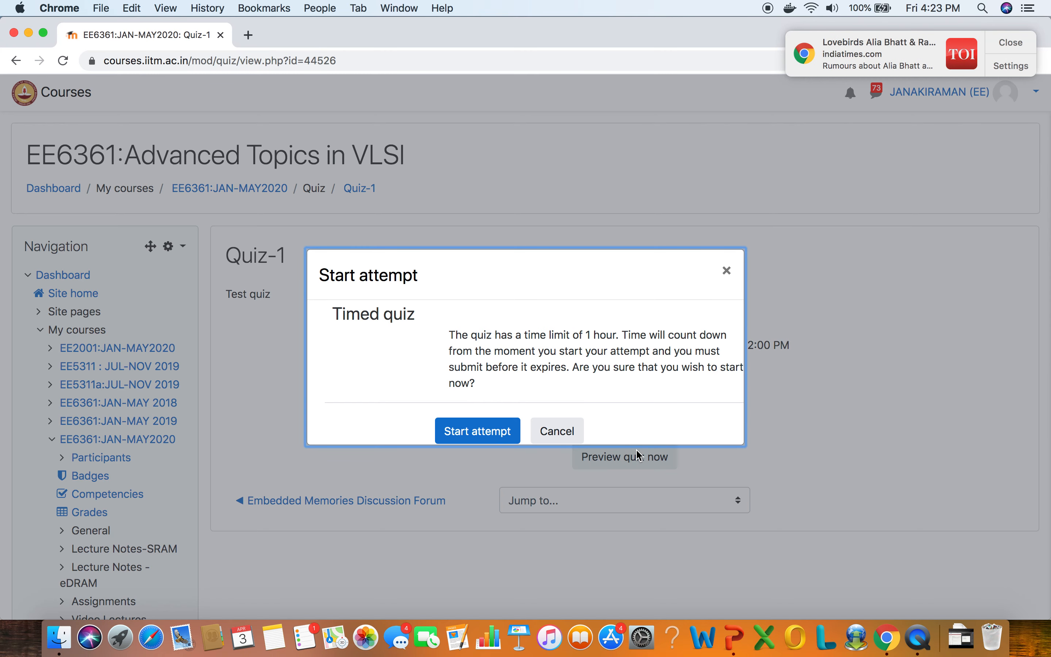
pyautogui.click(489, 431)
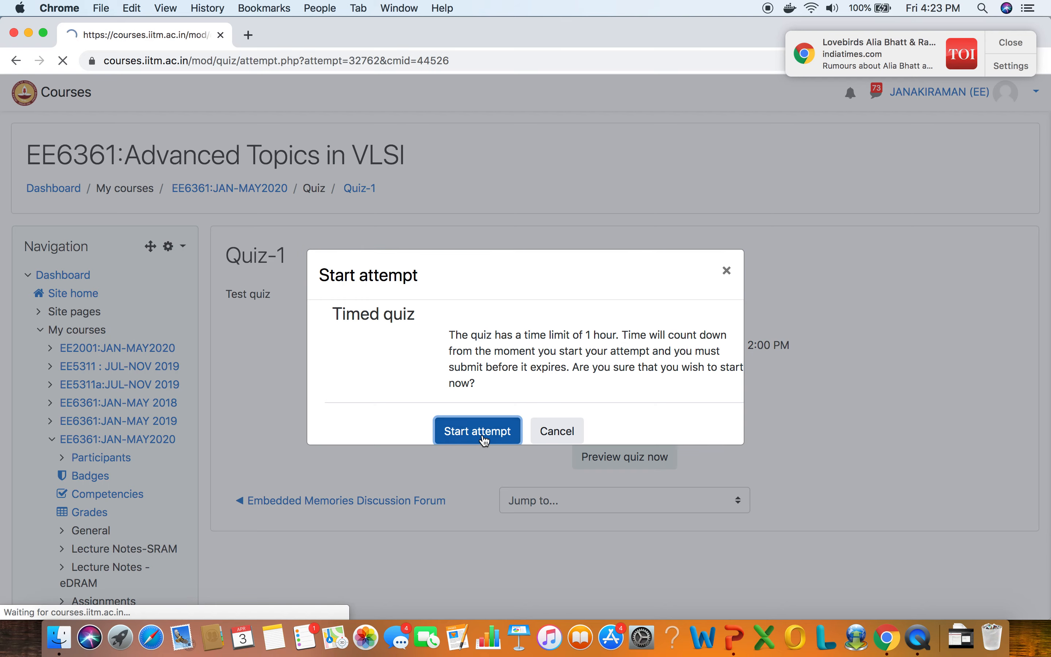
# Step: Answer 160 for the sizing question, choose 'Does not require a sense-amp', and submit the attempt
pyautogui.click(397, 375)
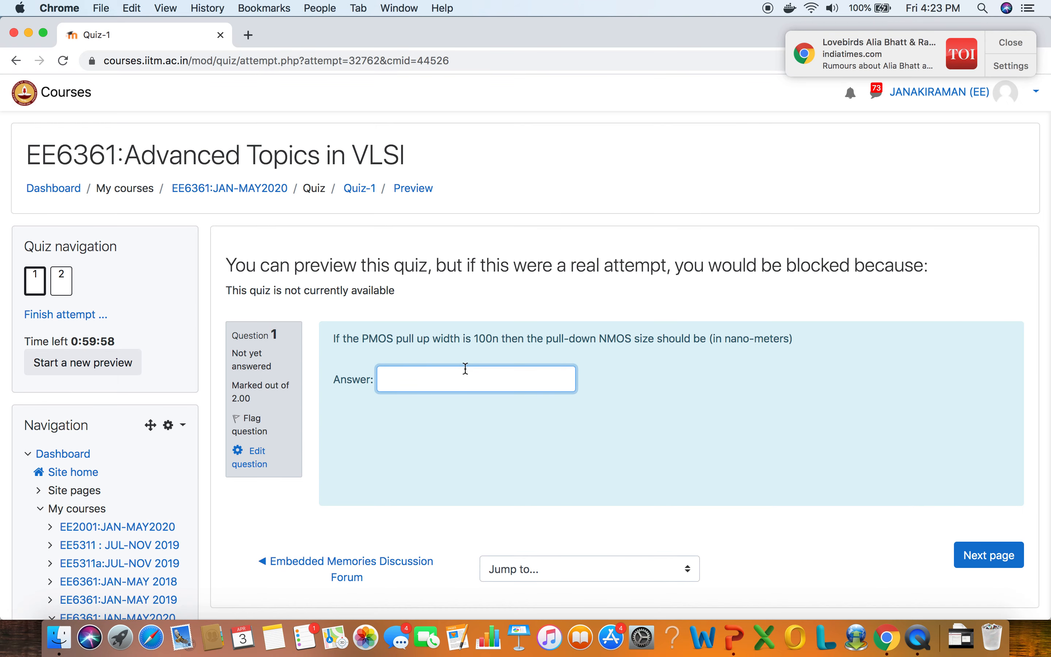
pyautogui.write('160')
pyautogui.click(999, 555)
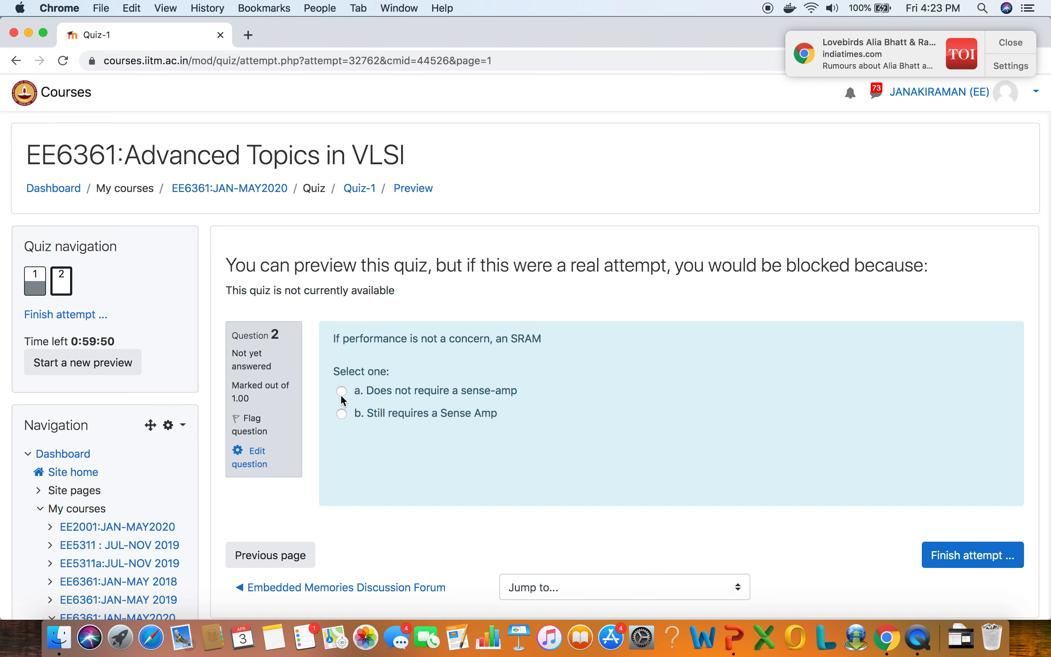
pyautogui.click(342, 394)
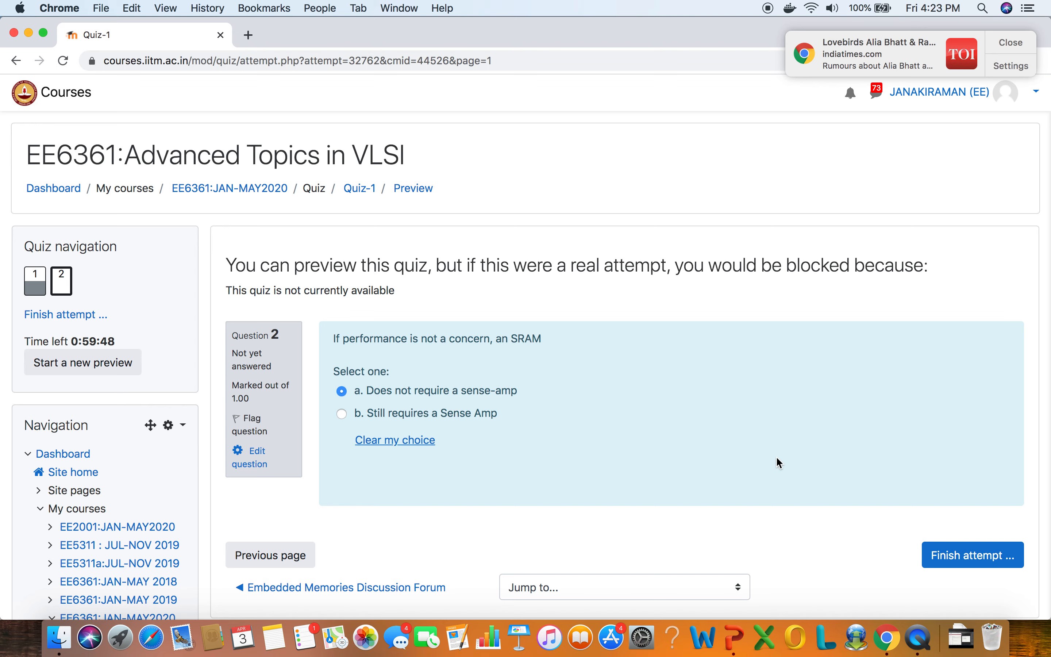
pyautogui.click(971, 559)
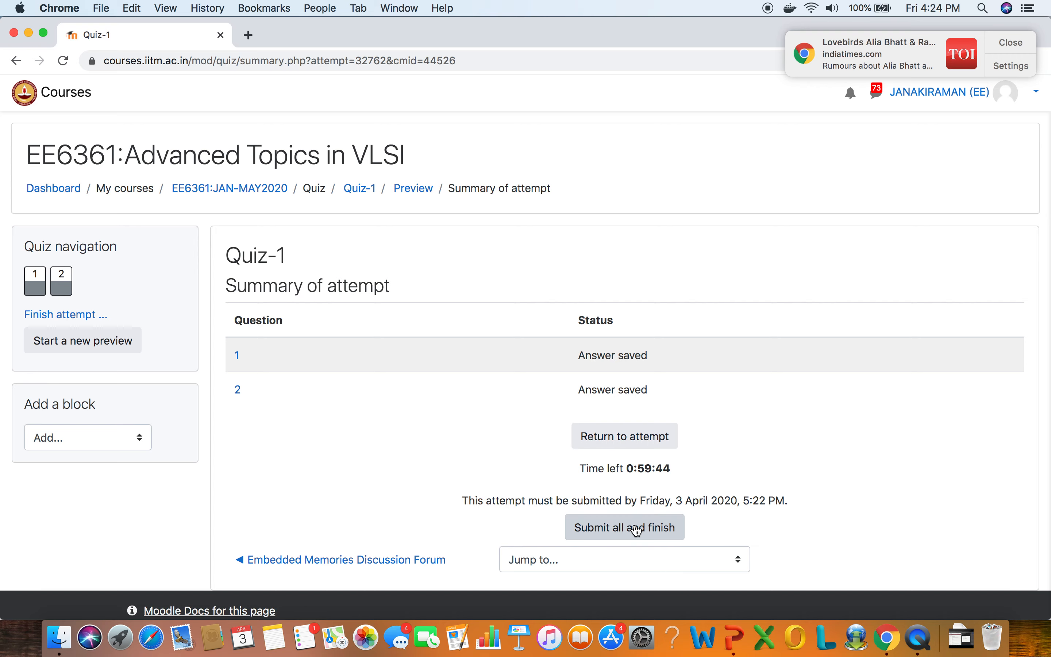
pyautogui.click(637, 530)
pyautogui.click(497, 460)
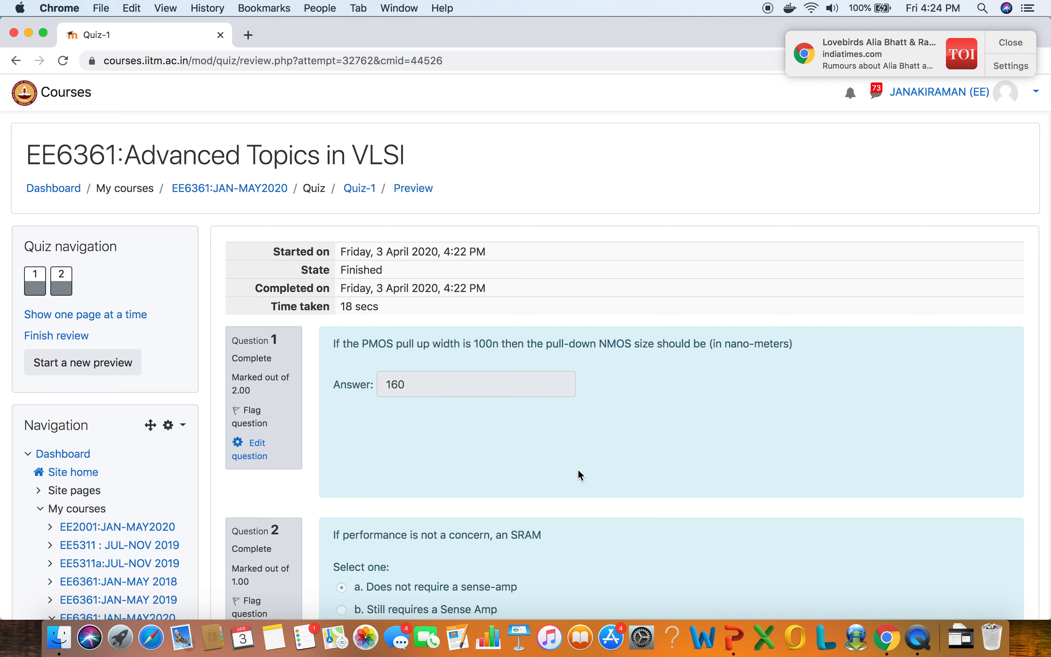
# Step: Review the submitted preview attempt and return to the Quiz-1 editing page
pyautogui.scroll(-10, 578, 470)
pyautogui.scroll(4, 577, 468)
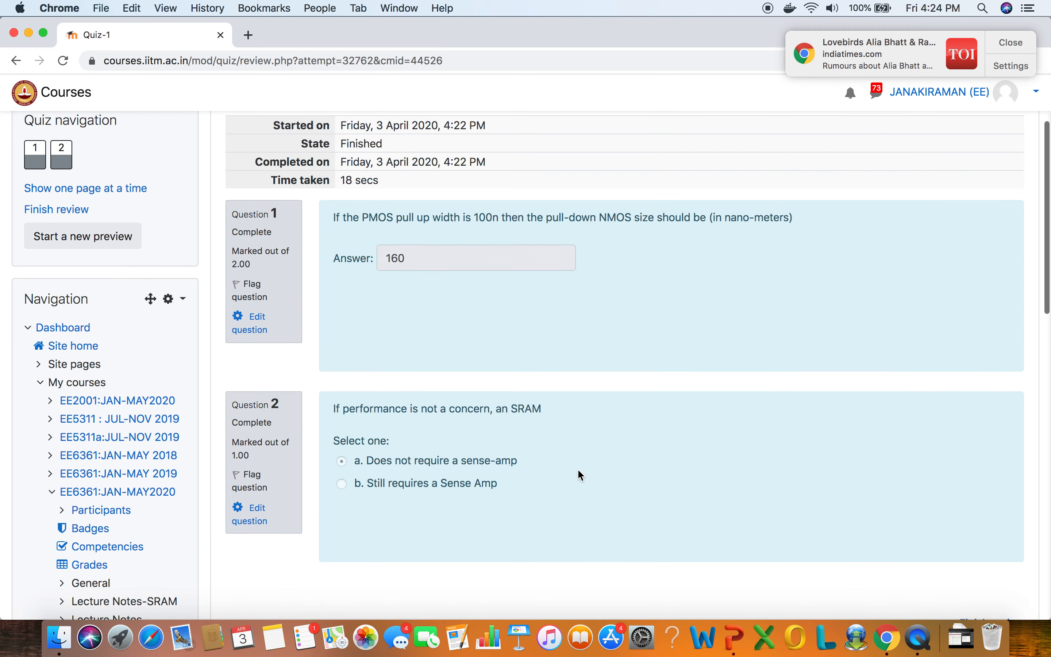
pyautogui.scroll(3, 456, 395)
pyautogui.scroll(1, 457, 397)
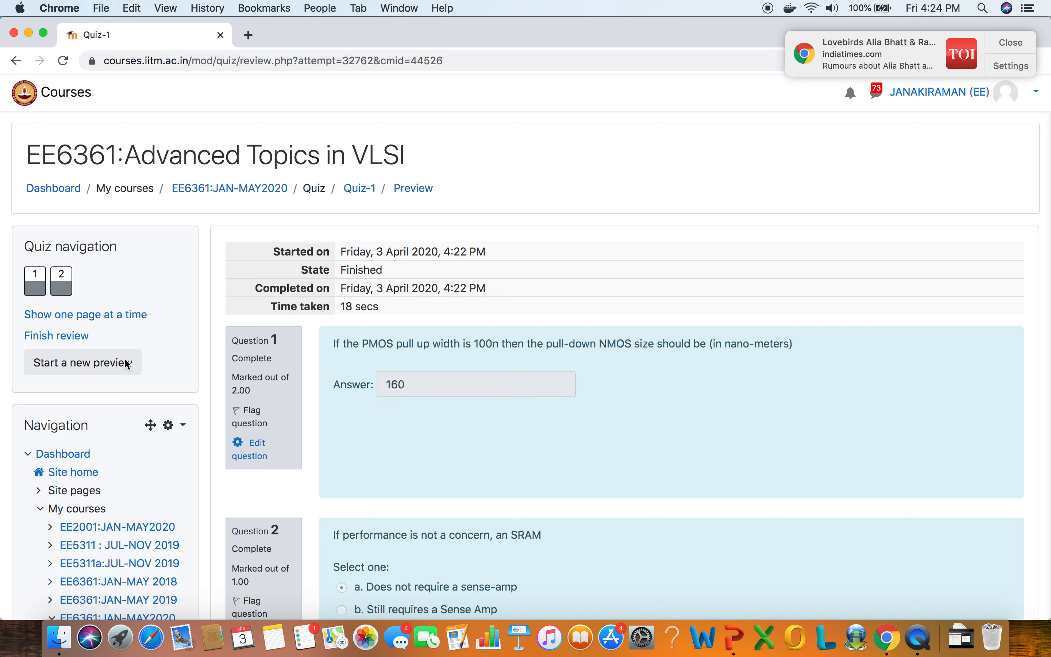
pyautogui.click(71, 343)
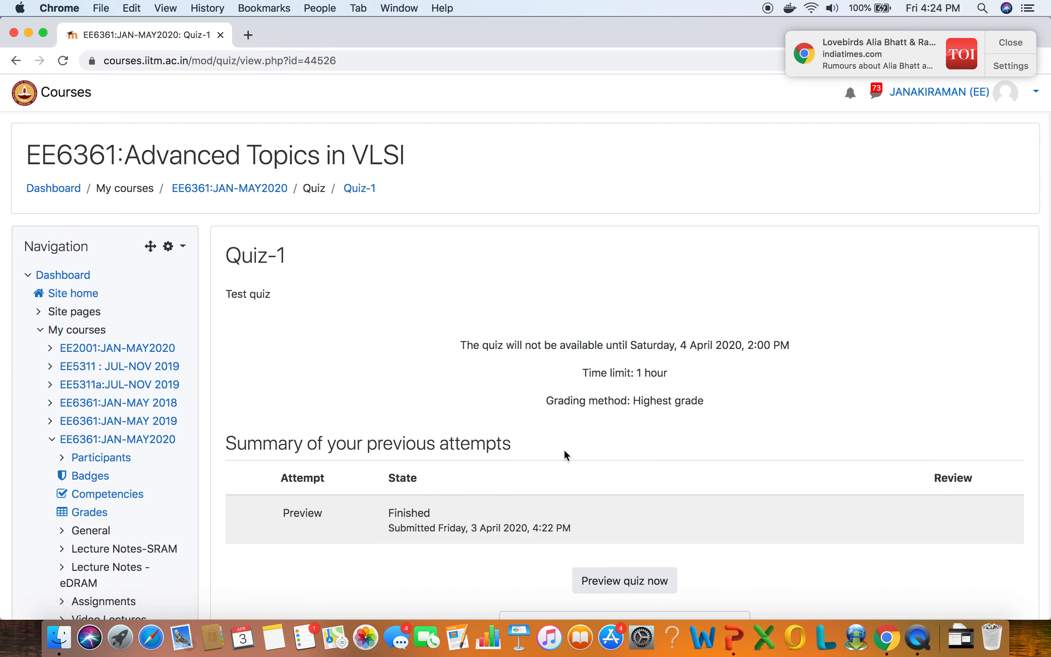
pyautogui.scroll(-10, 563, 449)
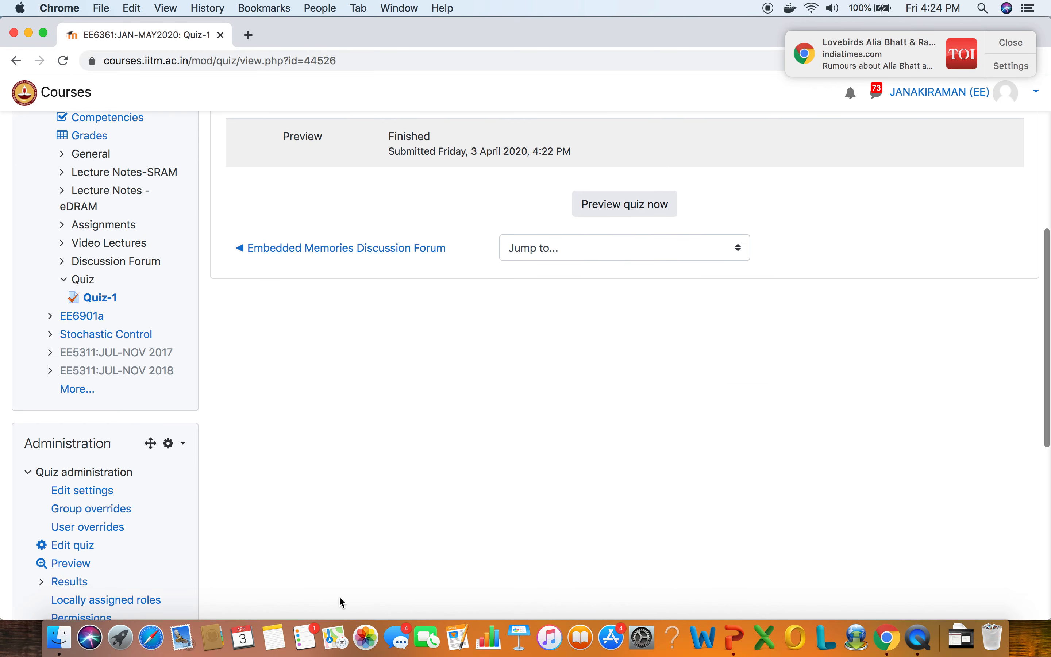
pyautogui.click(82, 547)
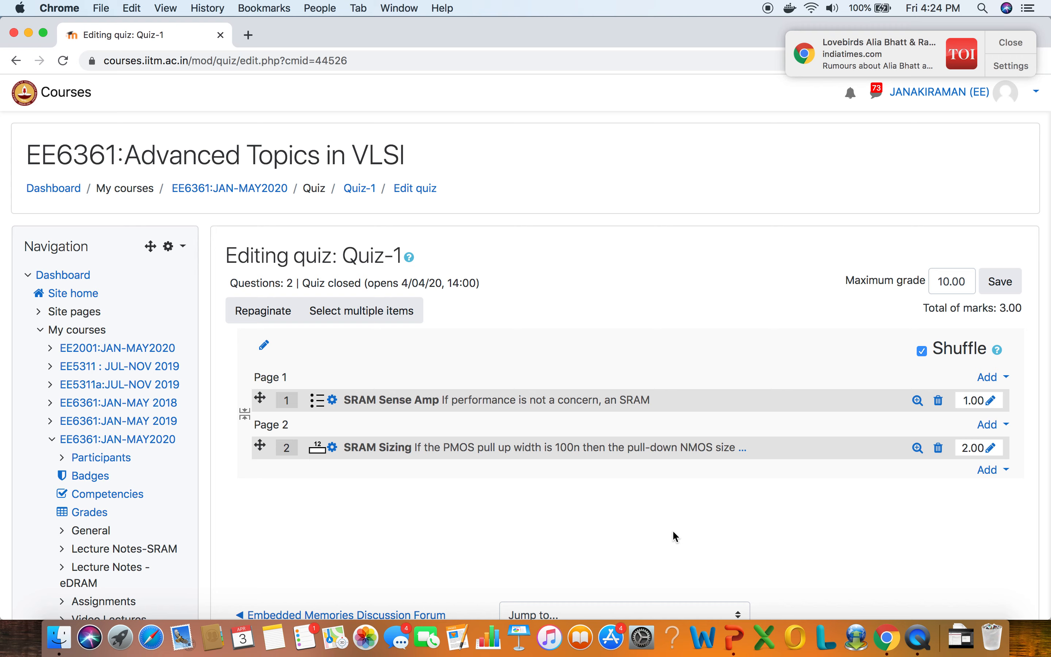
pyautogui.scroll(-10, 674, 532)
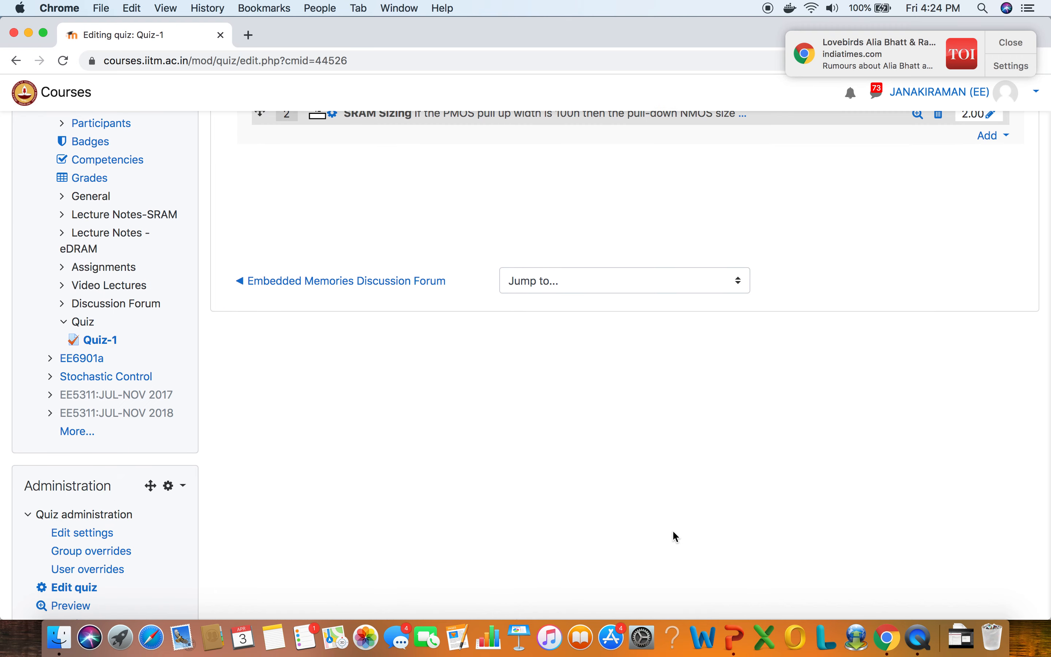
pyautogui.scroll(-3, 676, 536)
pyautogui.scroll(15, 676, 537)
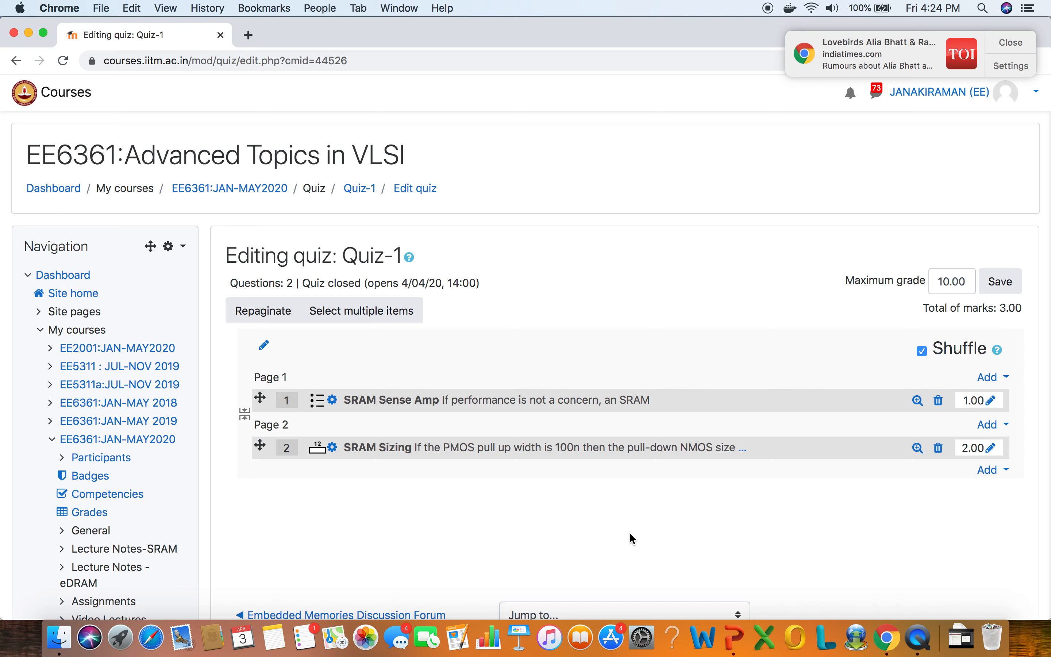